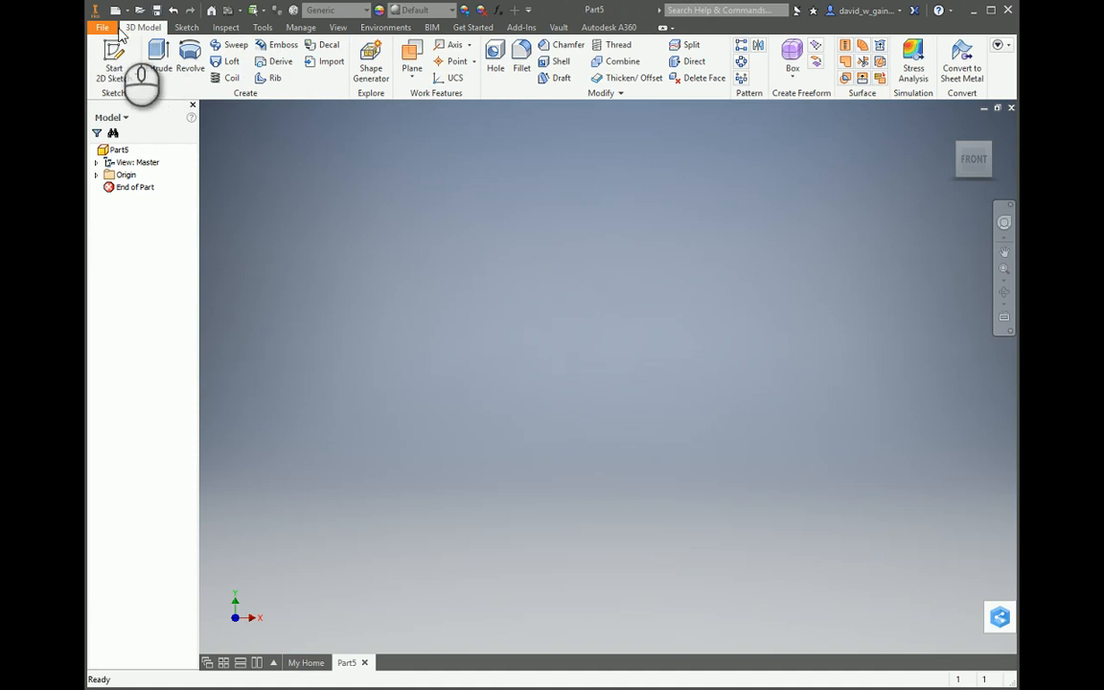
Step: Save the new part in the Training folder under the name DWG2_corner_bracket
left_click(99, 29)
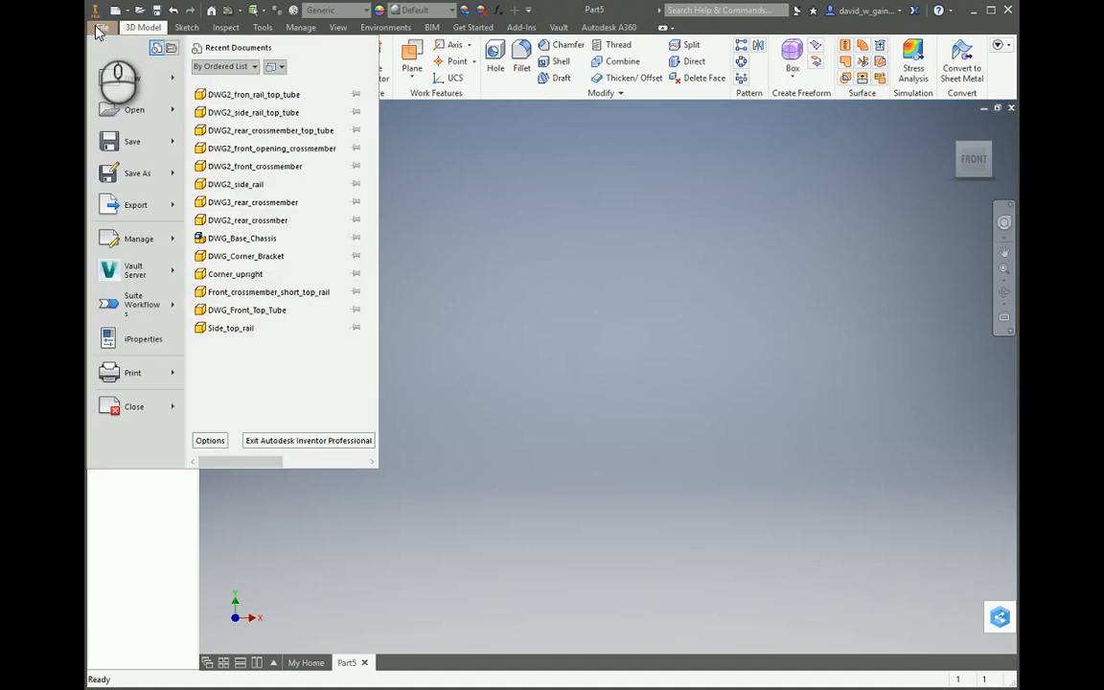
left_click(110, 173)
type("D")
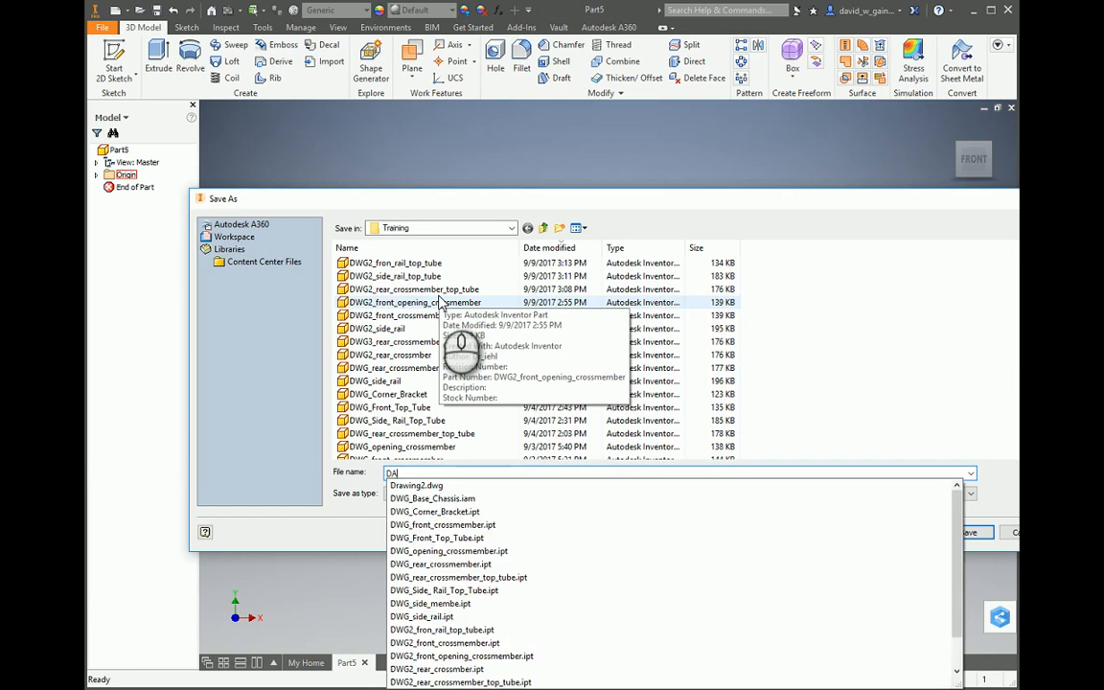
type("W")
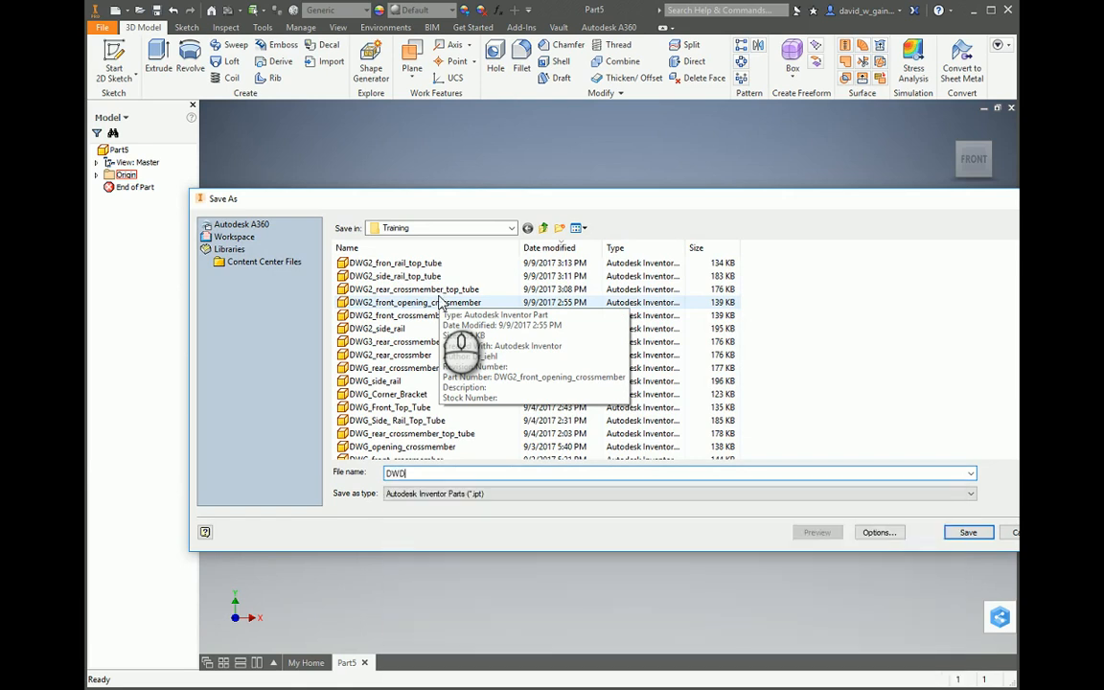
type("G3_")
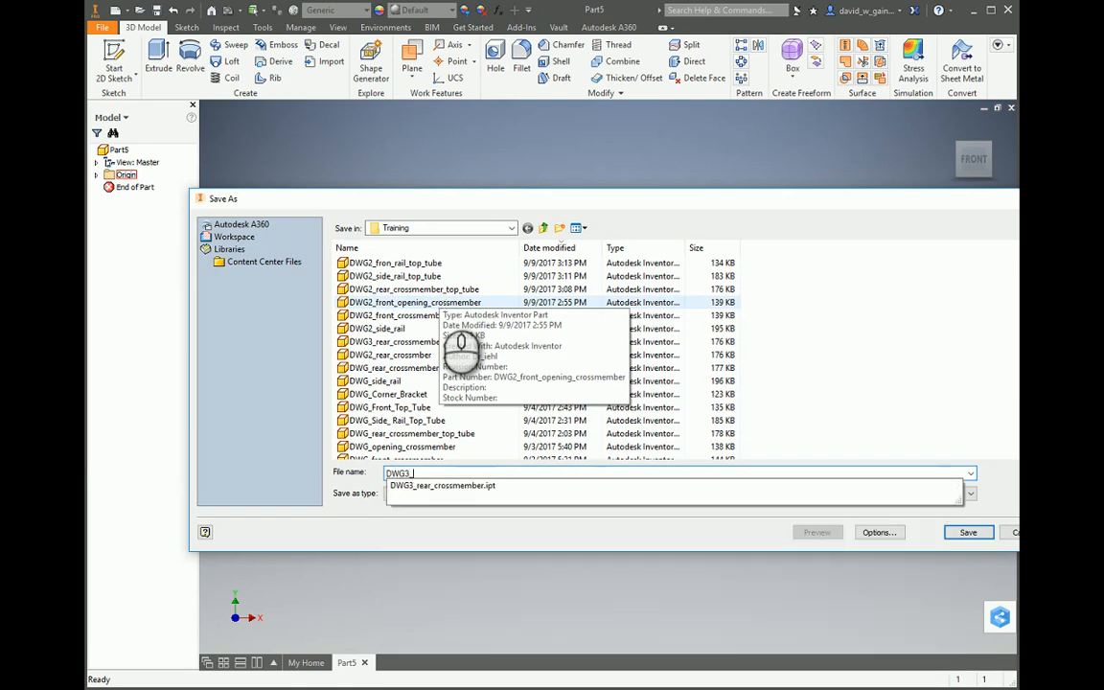
type("corner_bracket")
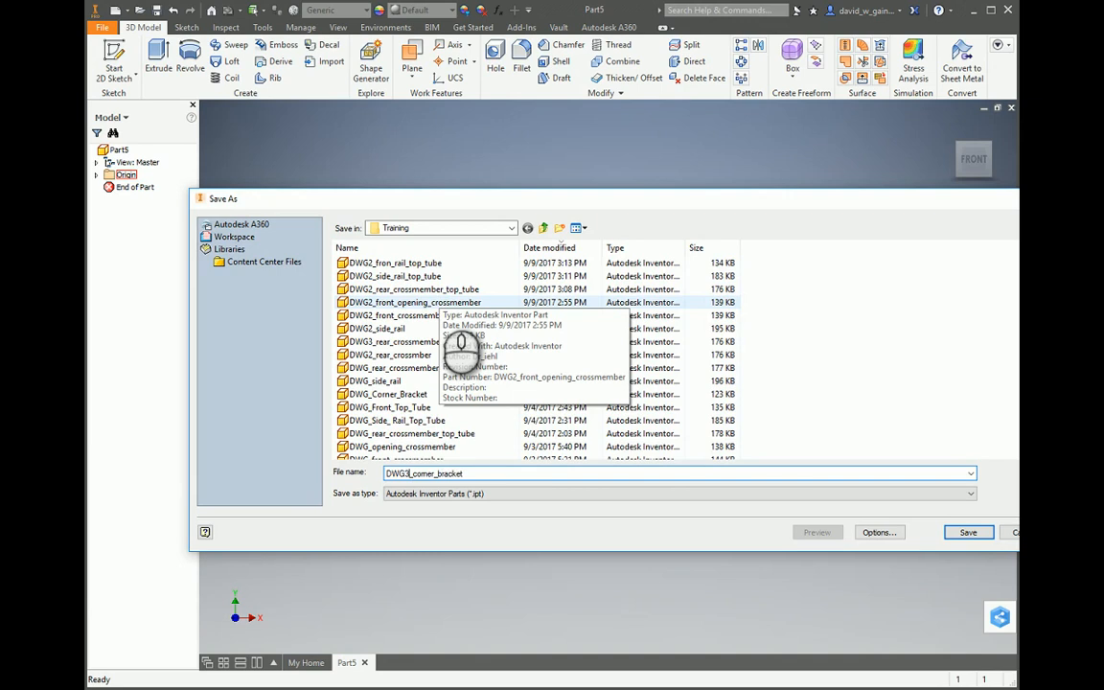
key("BackSpace")
type("2")
key("Return")
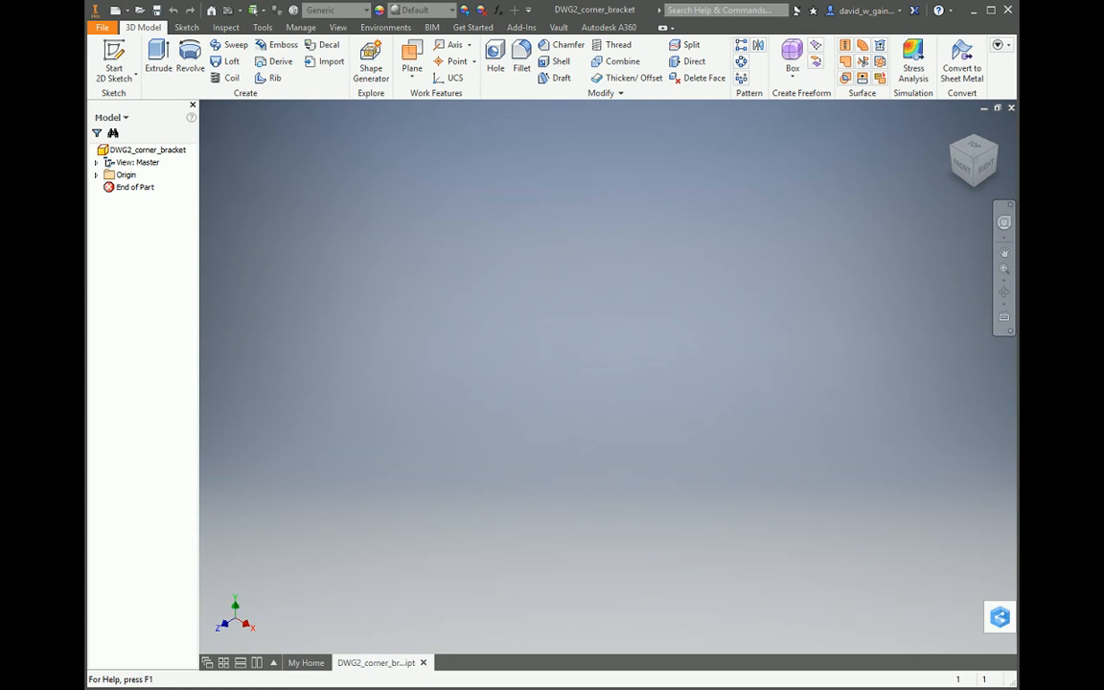
Step: Start a 2D sketch on the XZ plane and draw a two-point center rectangle about 0.99 in tall, centered on the origin
left_click(114, 55)
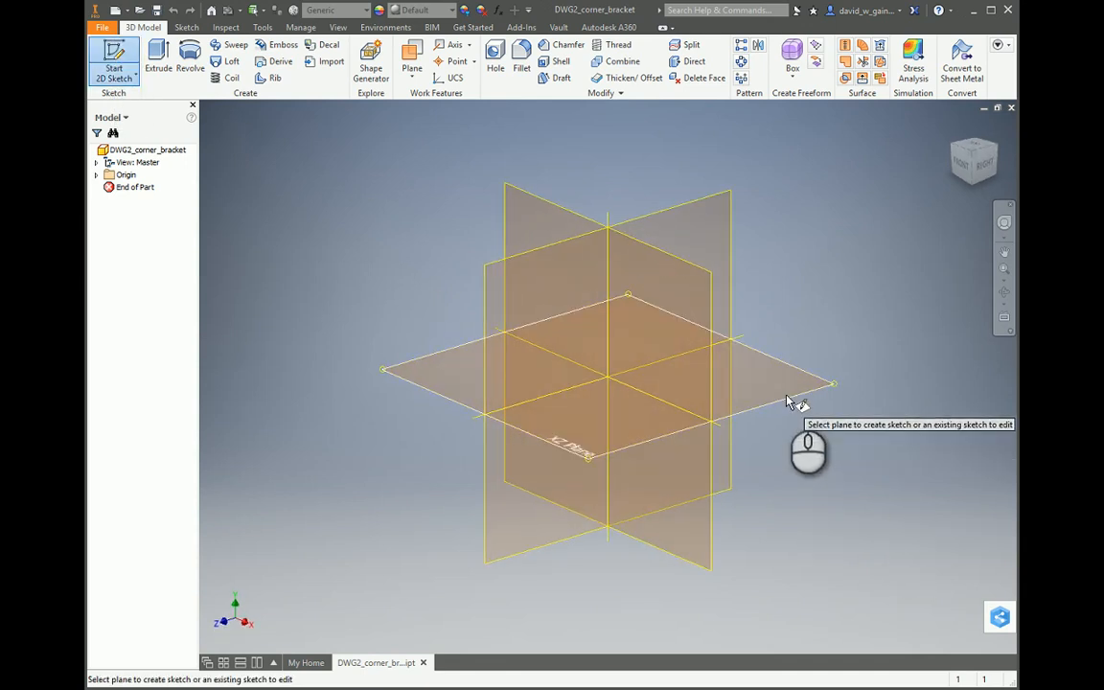
left_click(787, 402)
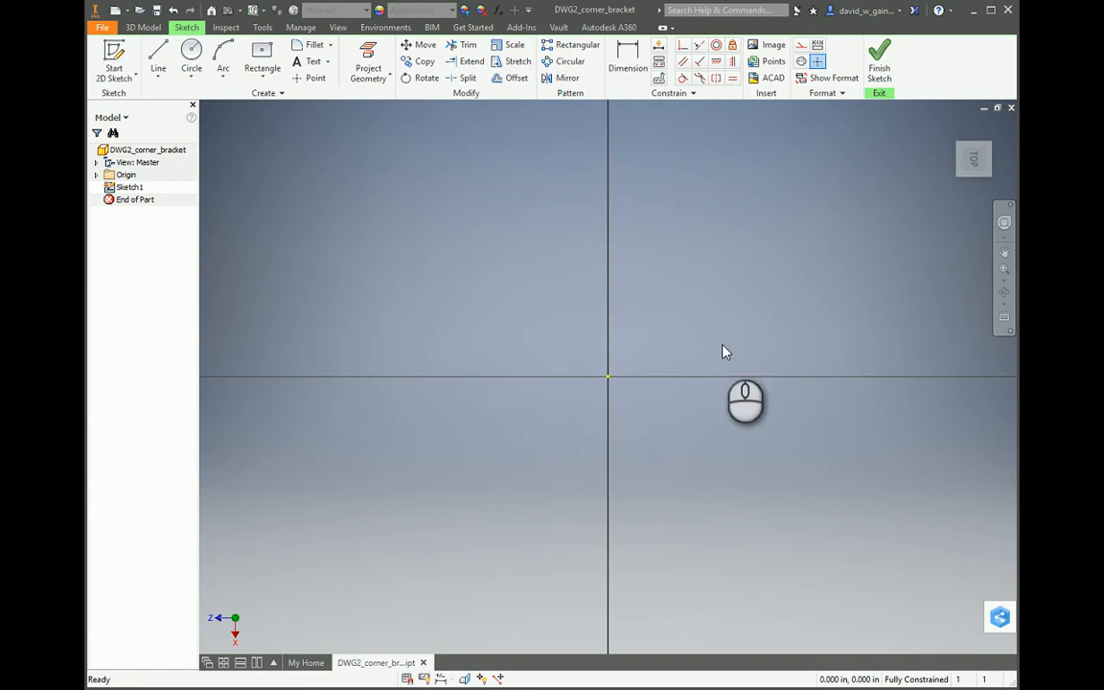
left_click(263, 80)
left_click(263, 81)
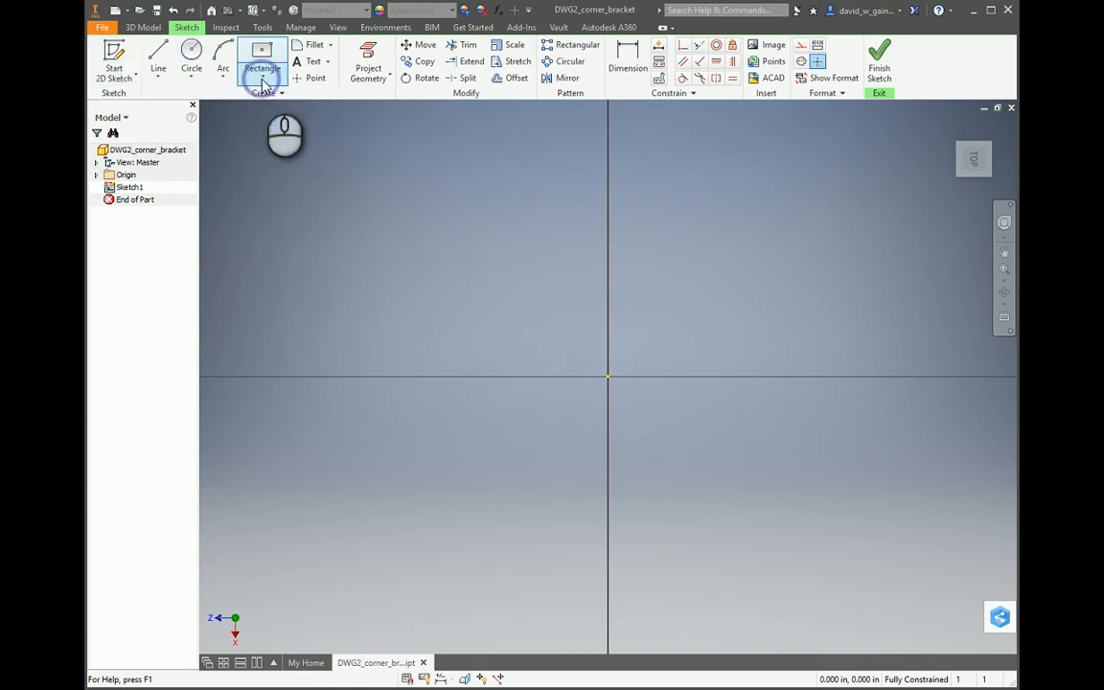
left_click(263, 80)
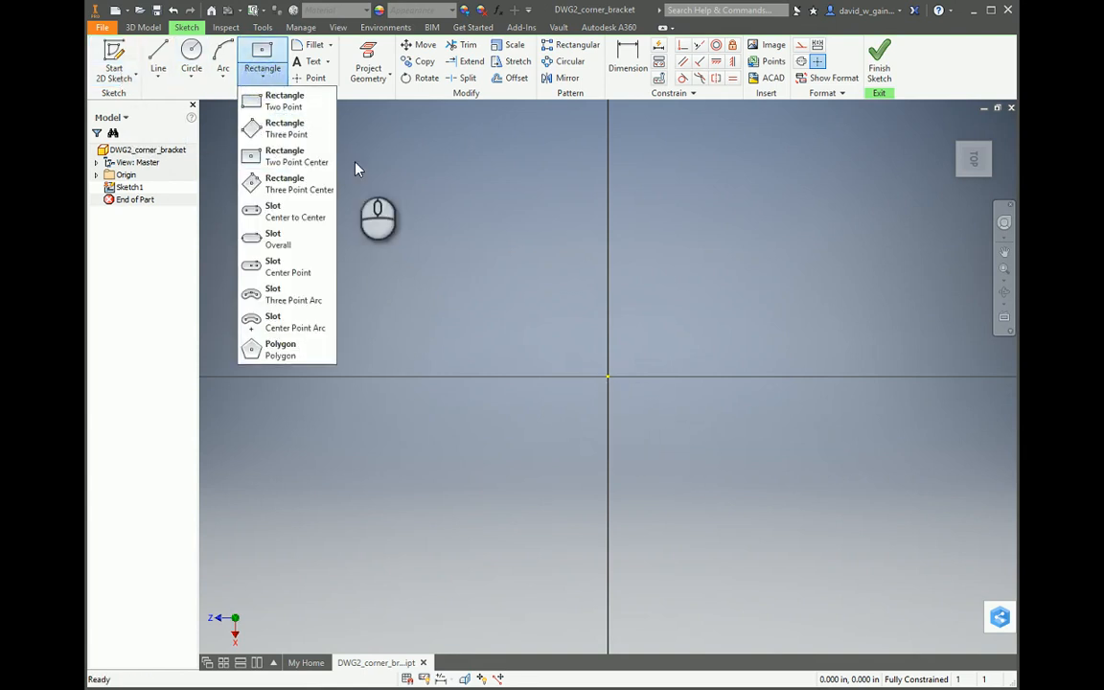
left_click(284, 157)
left_click(606, 377)
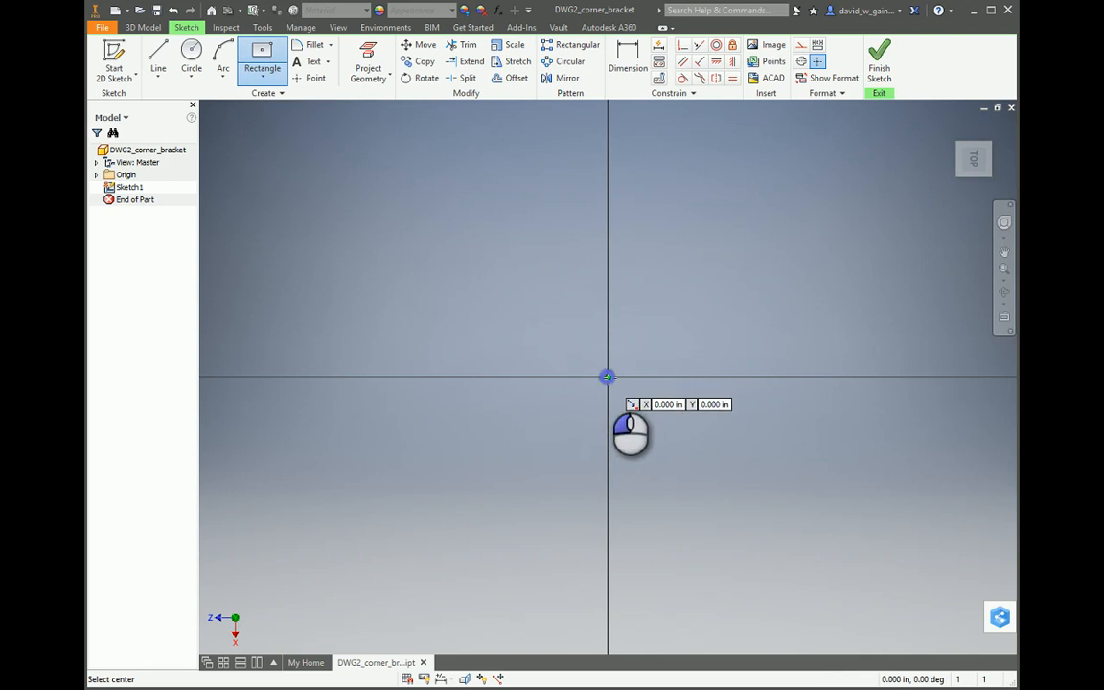
left_click(799, 175)
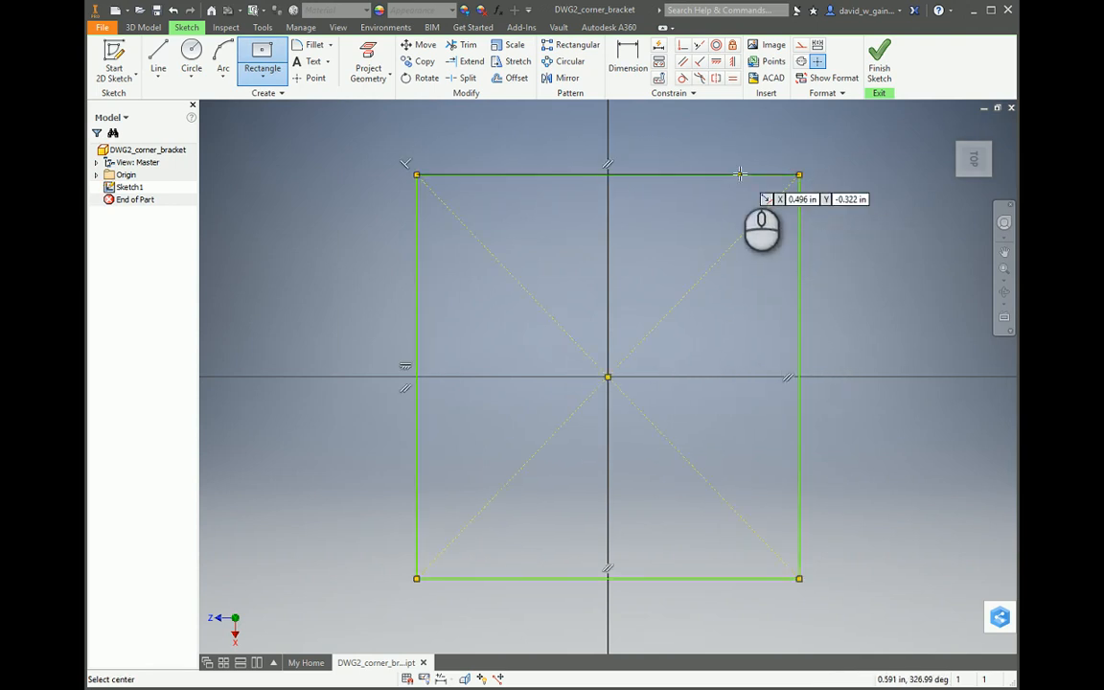
Step: Dimension the rectangle's left and bottom edges to 1 in each
left_click(624, 56)
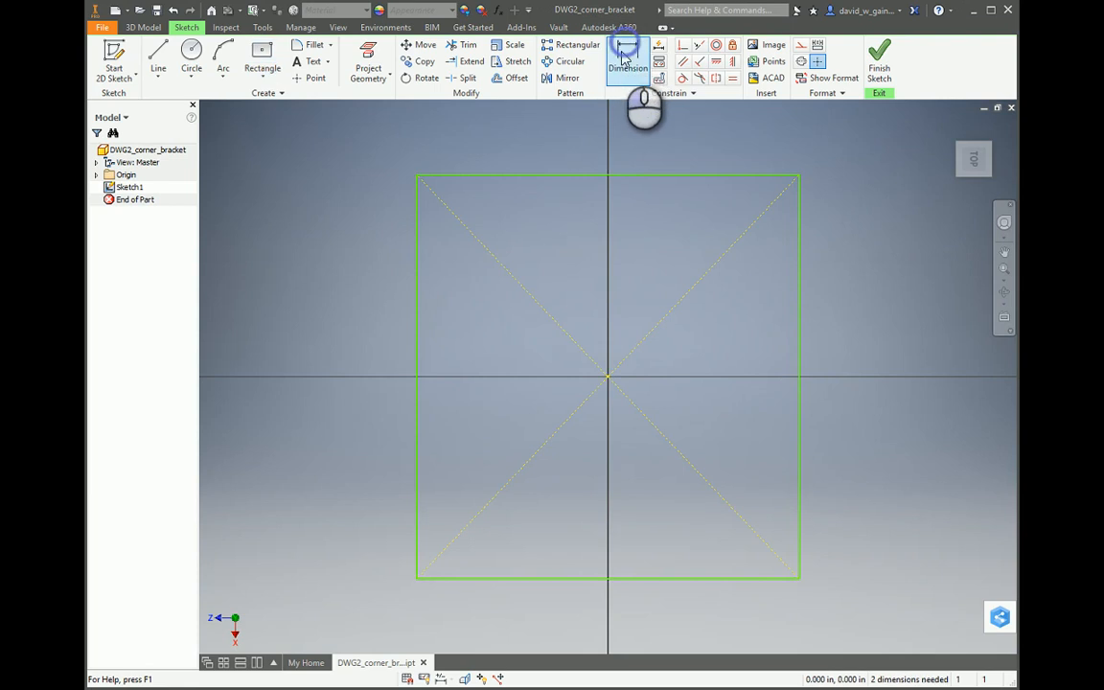
left_click(415, 342)
left_click(324, 351)
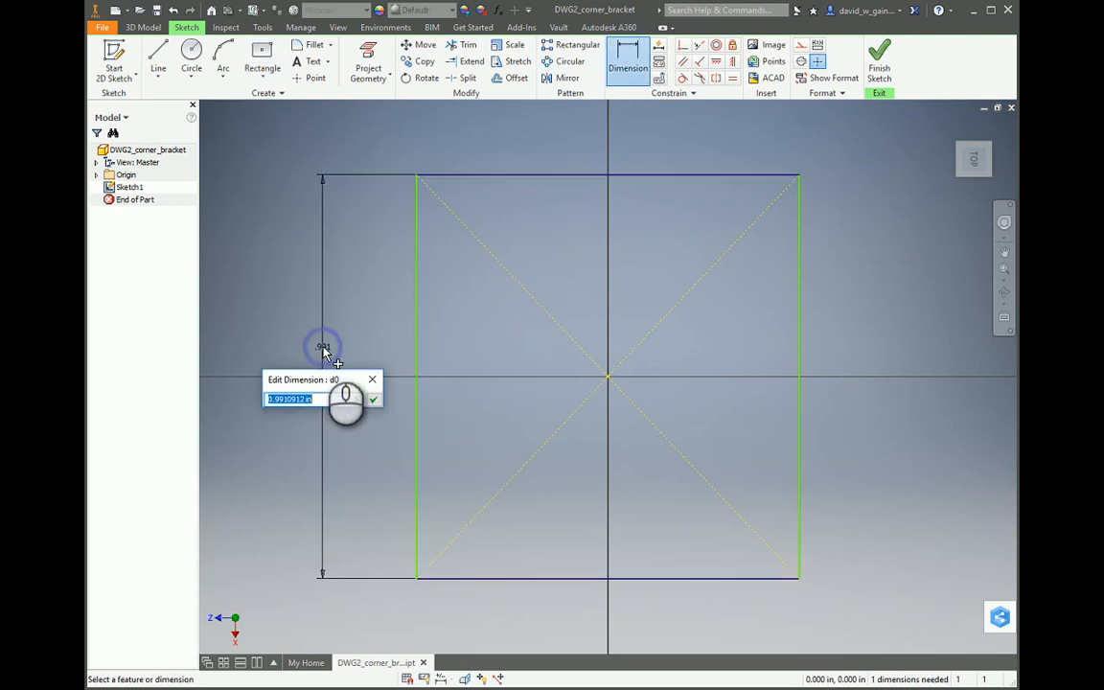
key("Return")
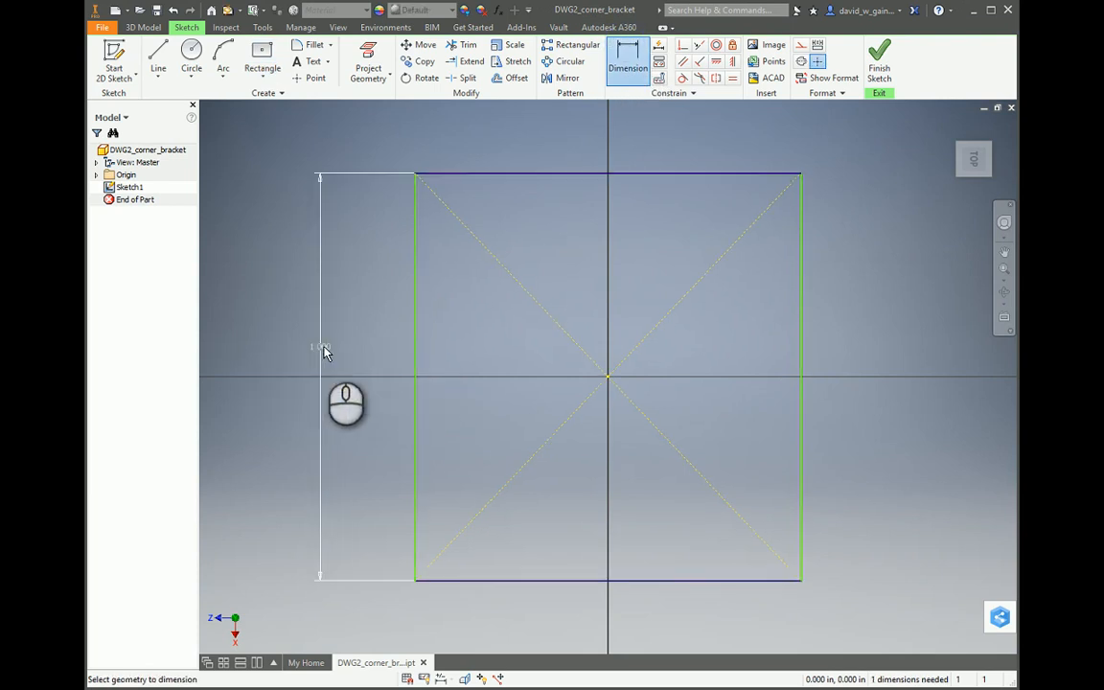
left_click(539, 582)
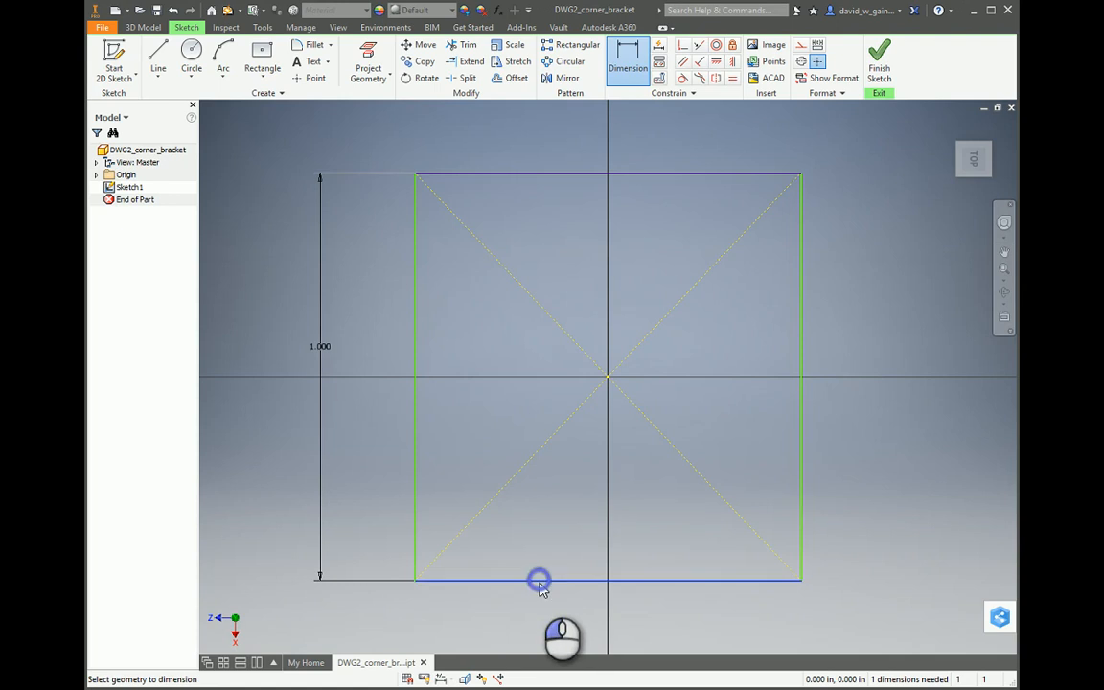
left_click(564, 621)
type("1")
key("Return")
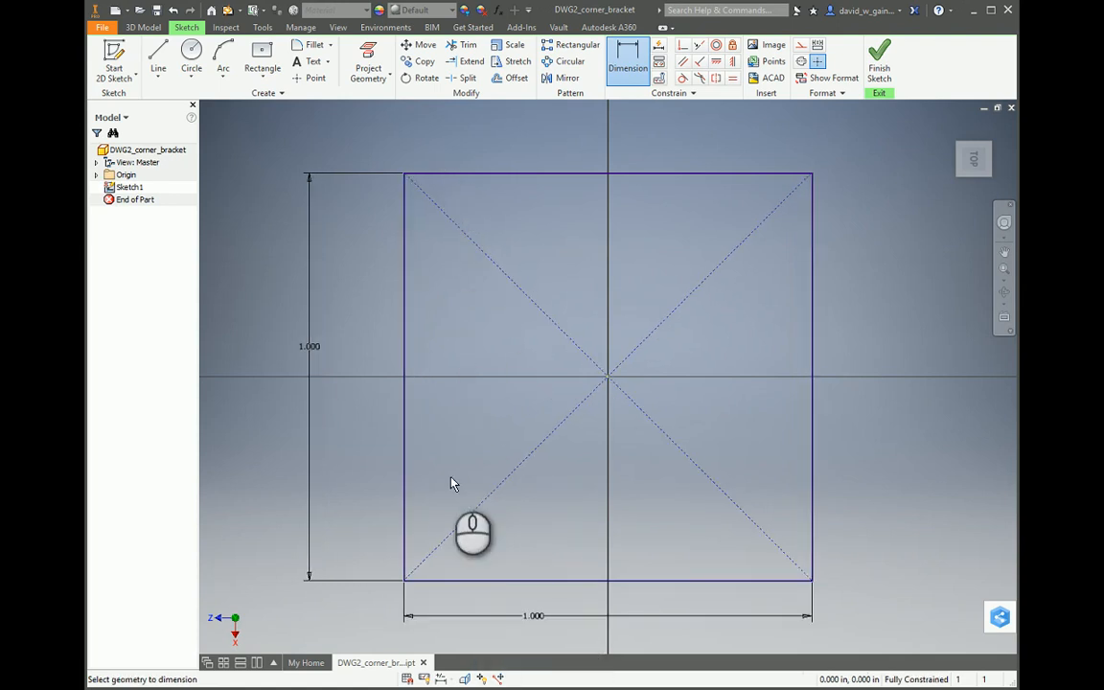
Step: Draw a vertical line about 0.869 in long from the rectangle's top edge to its diagonal, and a horizontal line from there to the right edge
left_click(159, 59)
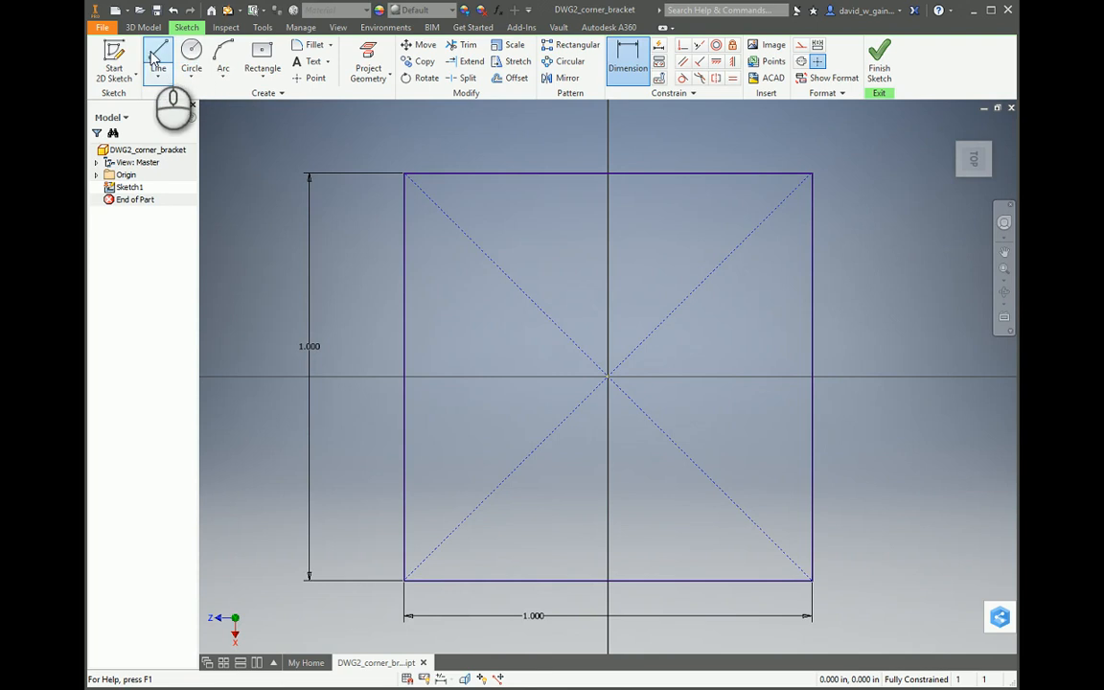
left_click(456, 173)
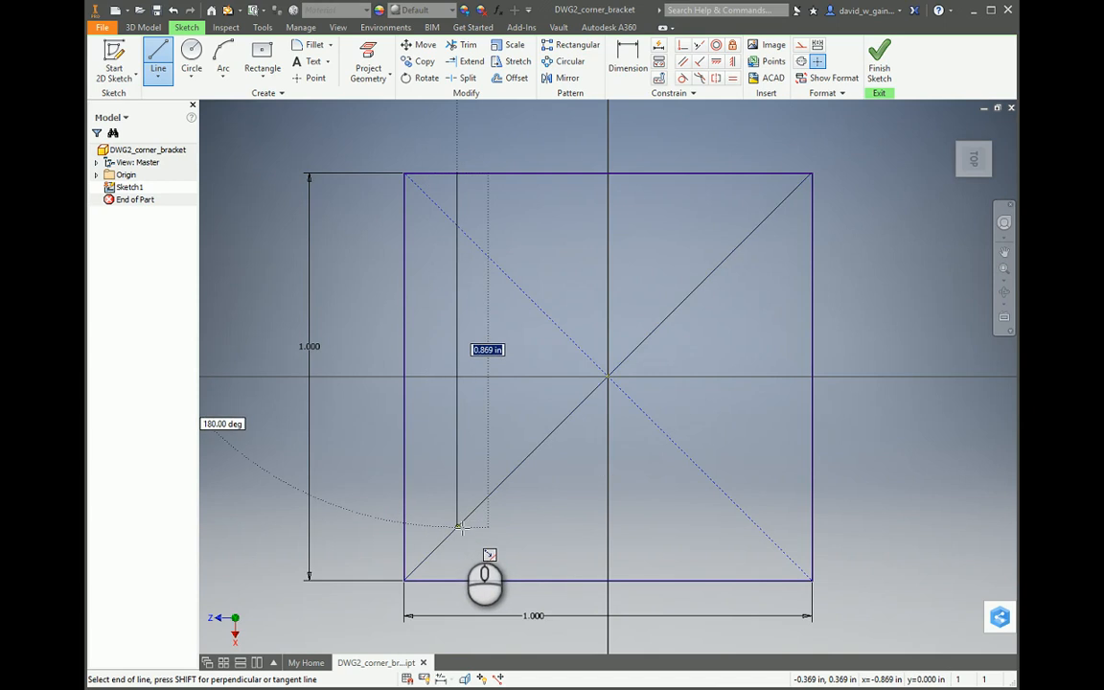
left_click(458, 526)
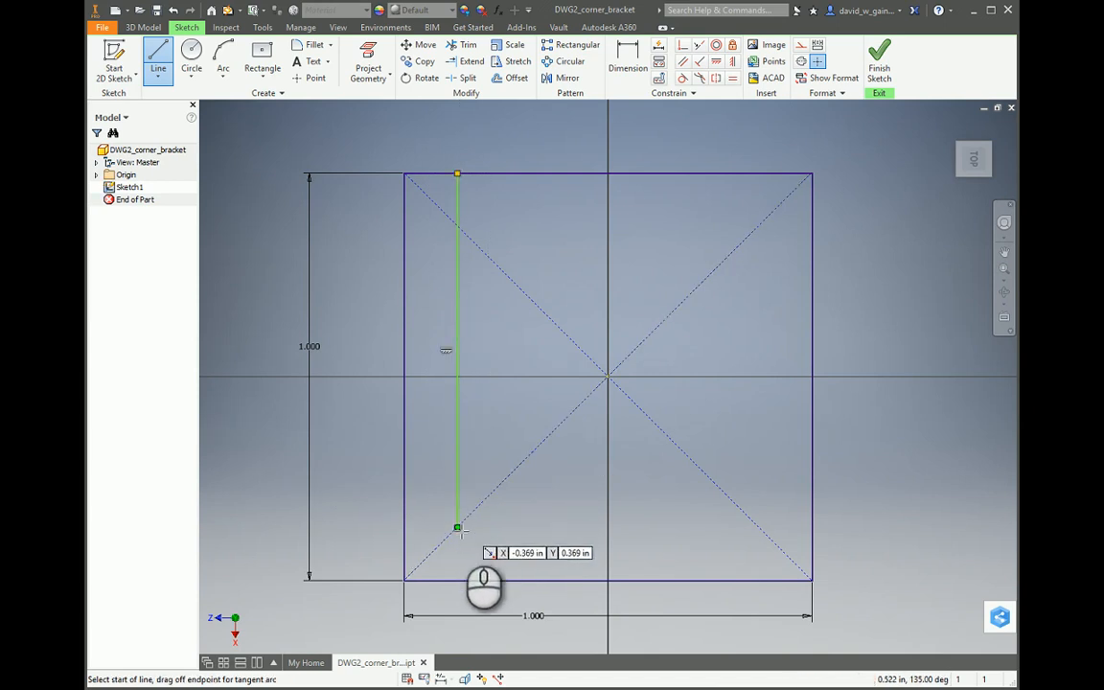
left_click(458, 527)
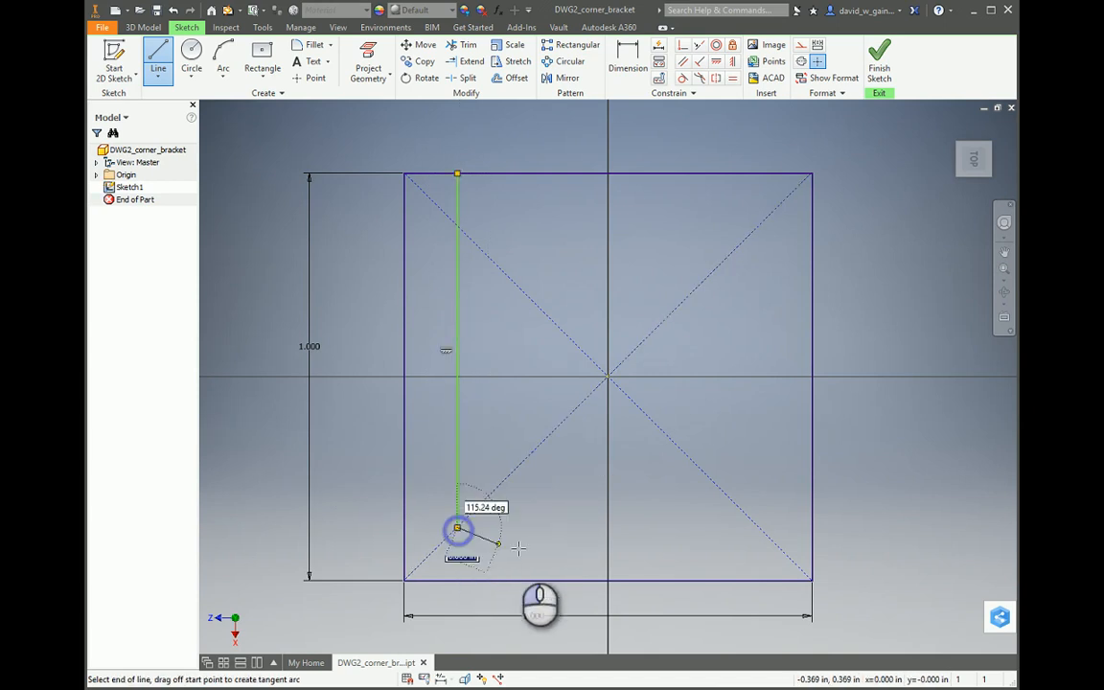
left_click(814, 528)
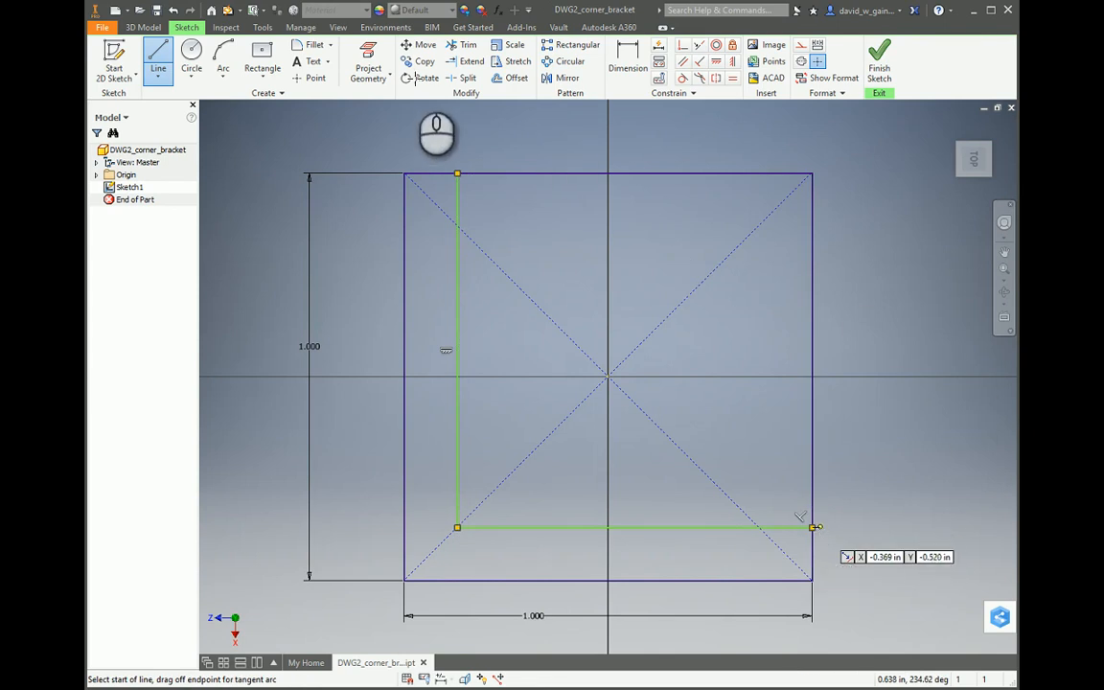
key("Escape")
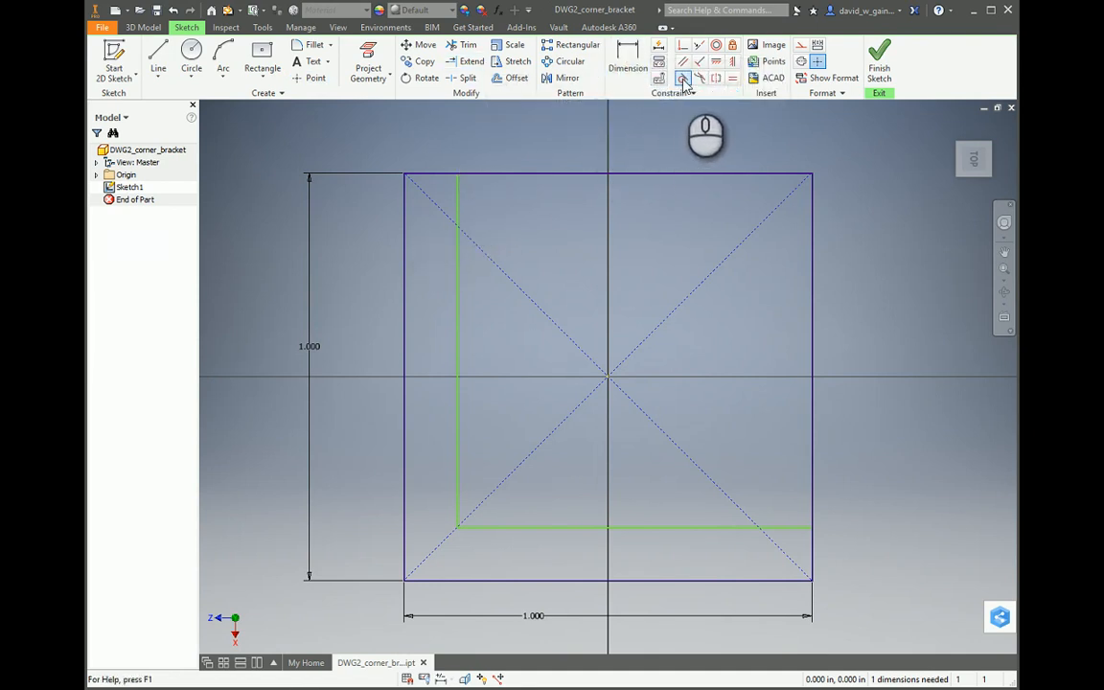
Step: Split the rectangle's top and right edges where the two inner lines meet them
left_click(464, 78)
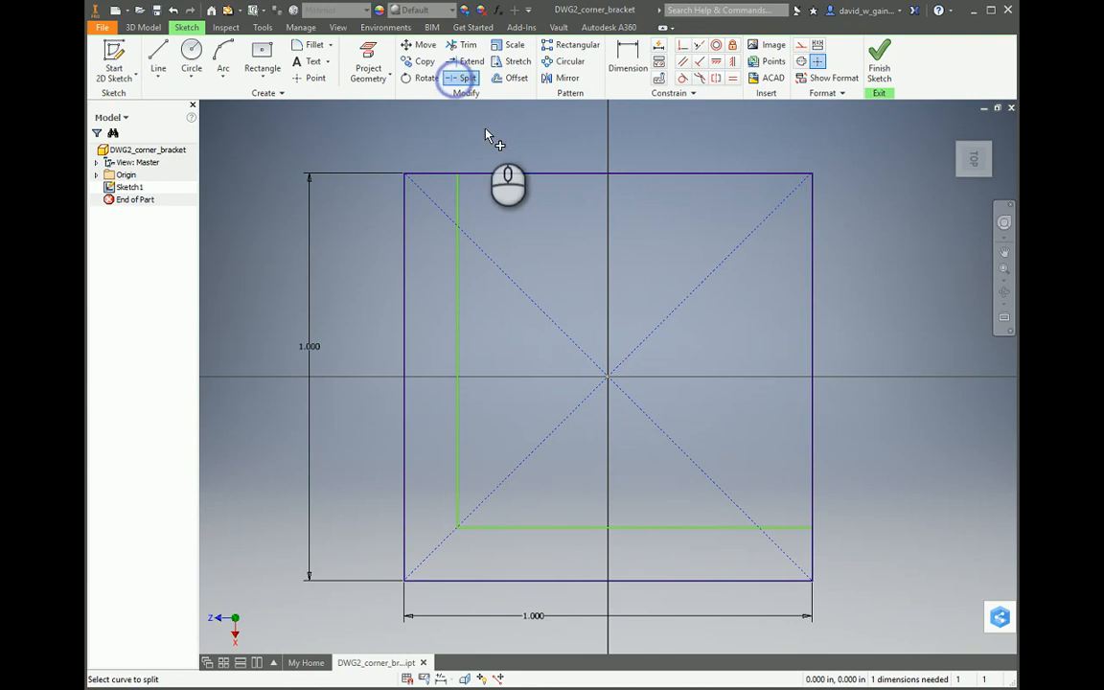
left_click(494, 177)
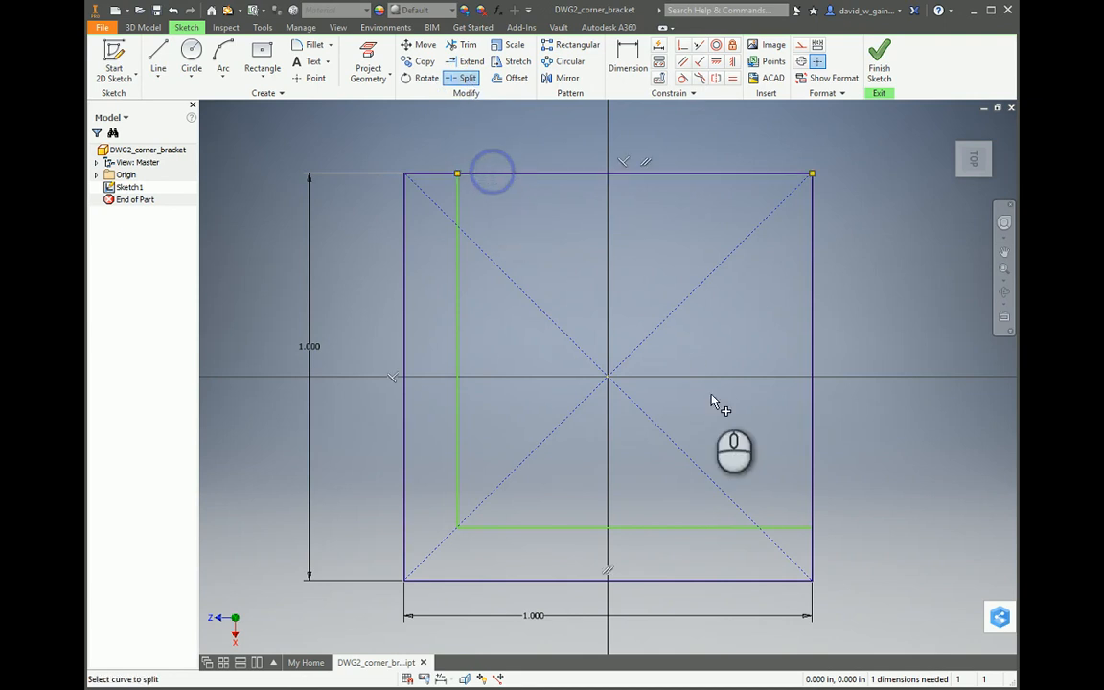
left_click(812, 497)
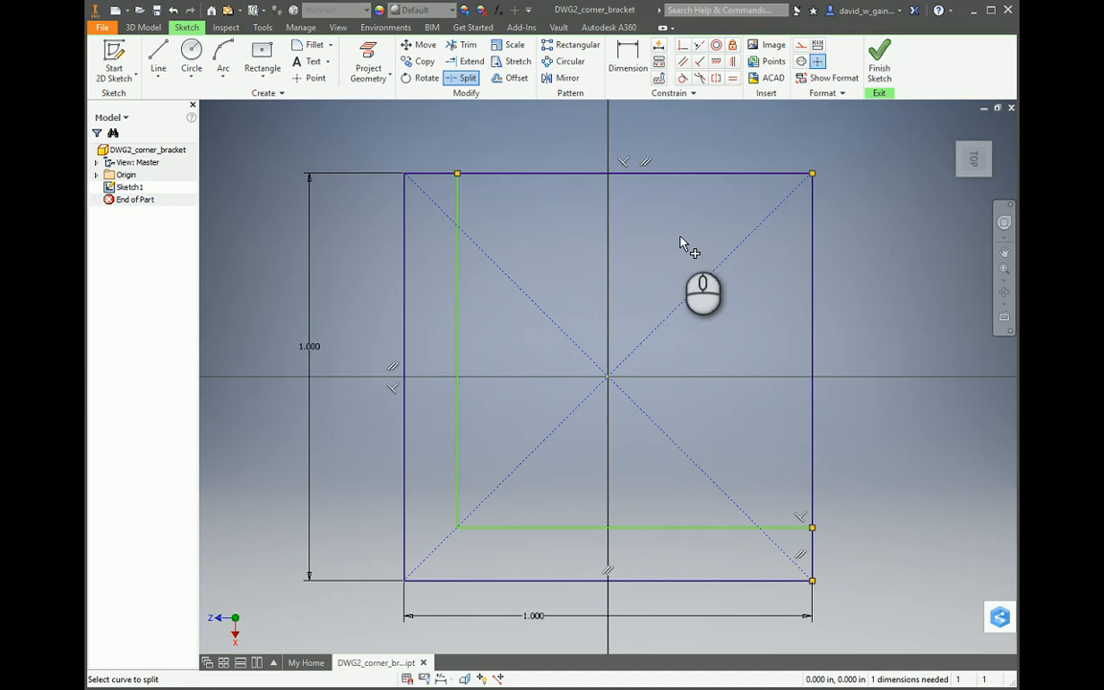
Step: Delete the long split segments of the top and right edges to leave an L-shaped profile
left_click(661, 176)
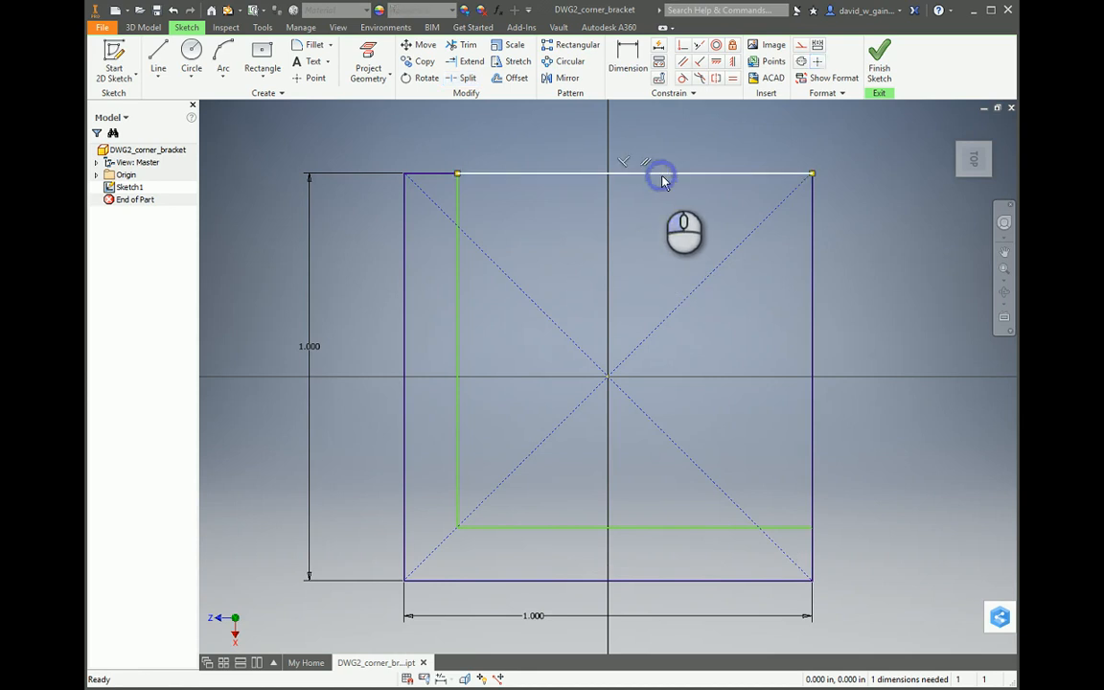
key("Delete")
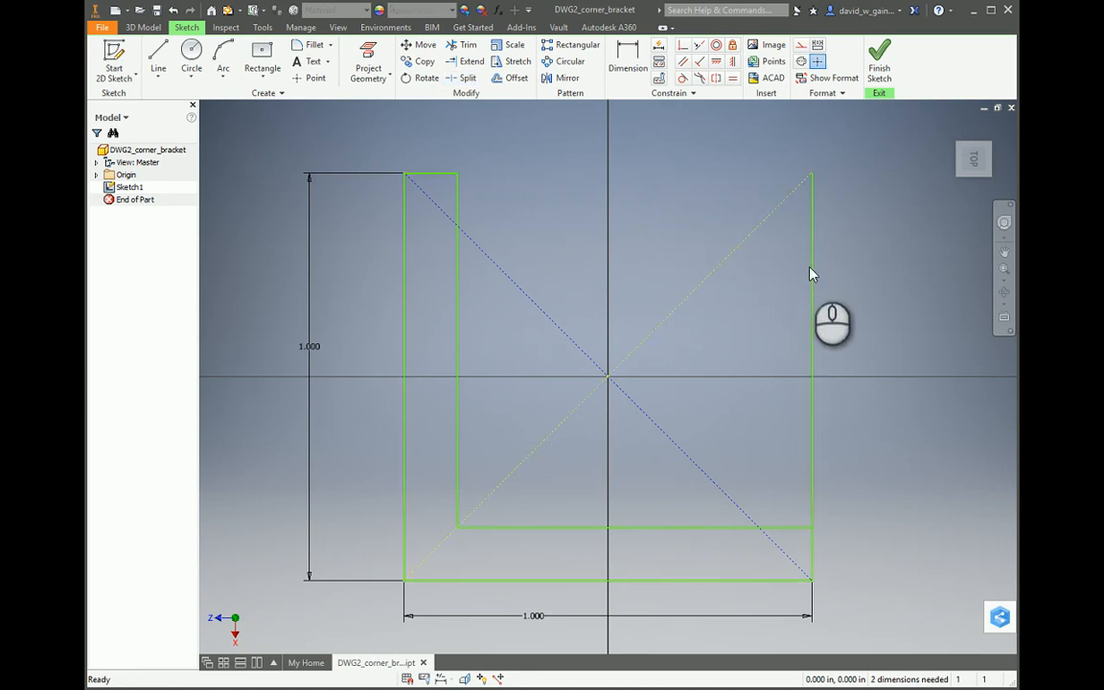
left_click(812, 343)
key("Delete")
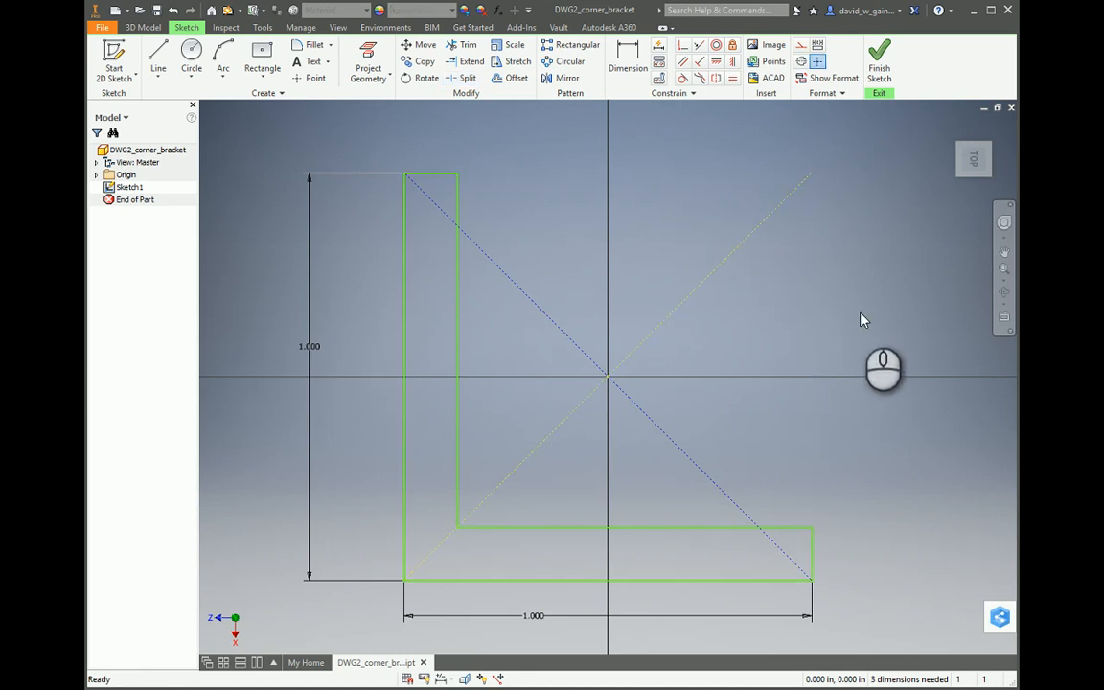
Step: Add a 0.5 in horizontal dimension between the L profile's outer left edge and the origin
left_click(625, 59)
left_click(405, 551)
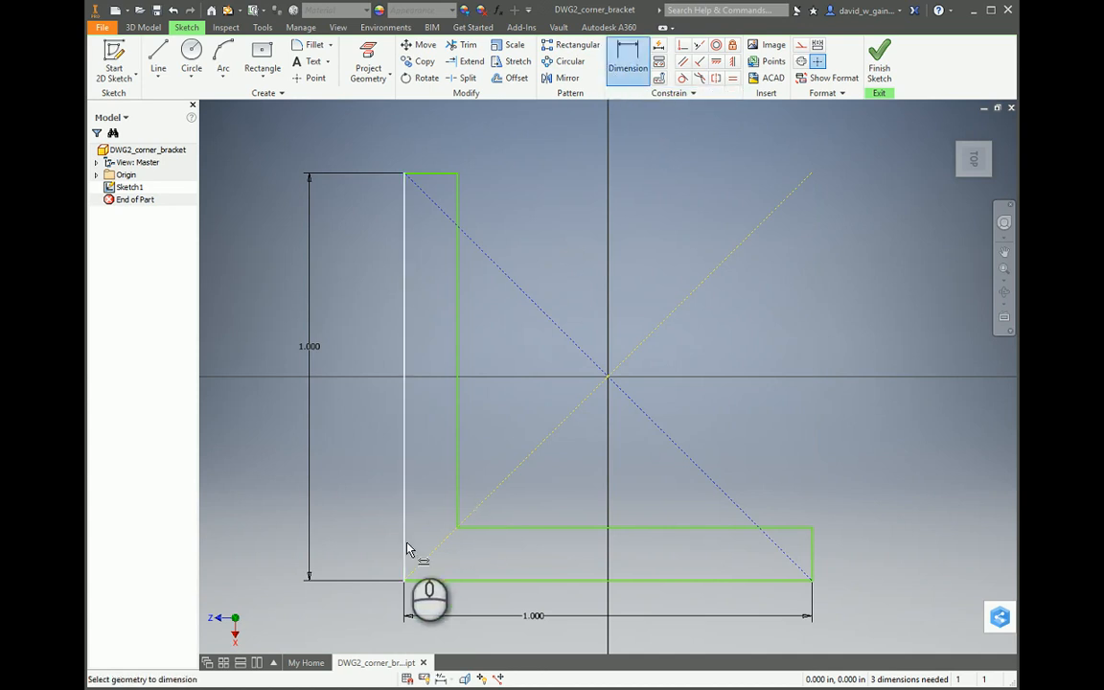
left_click(607, 376)
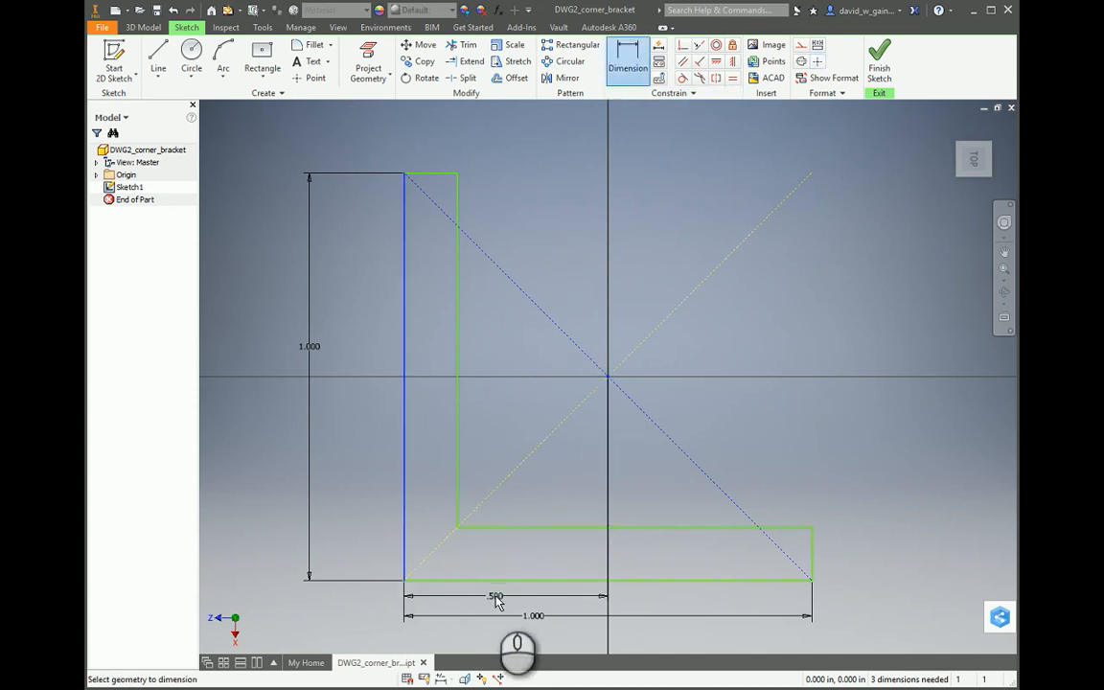
left_click(497, 600)
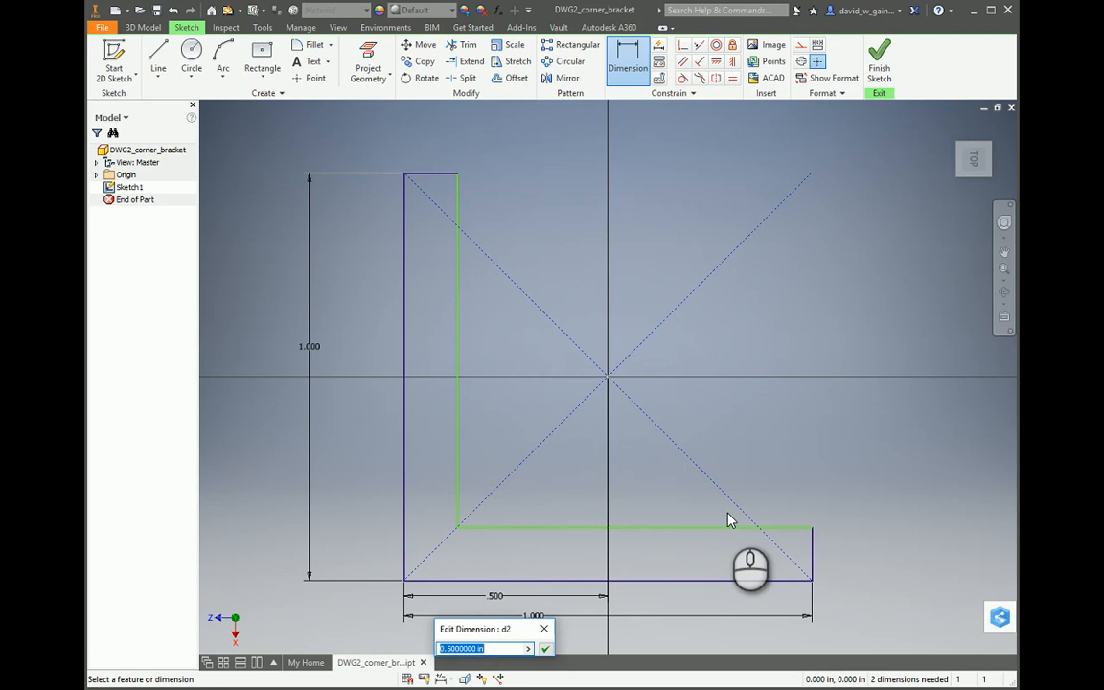
key("Return")
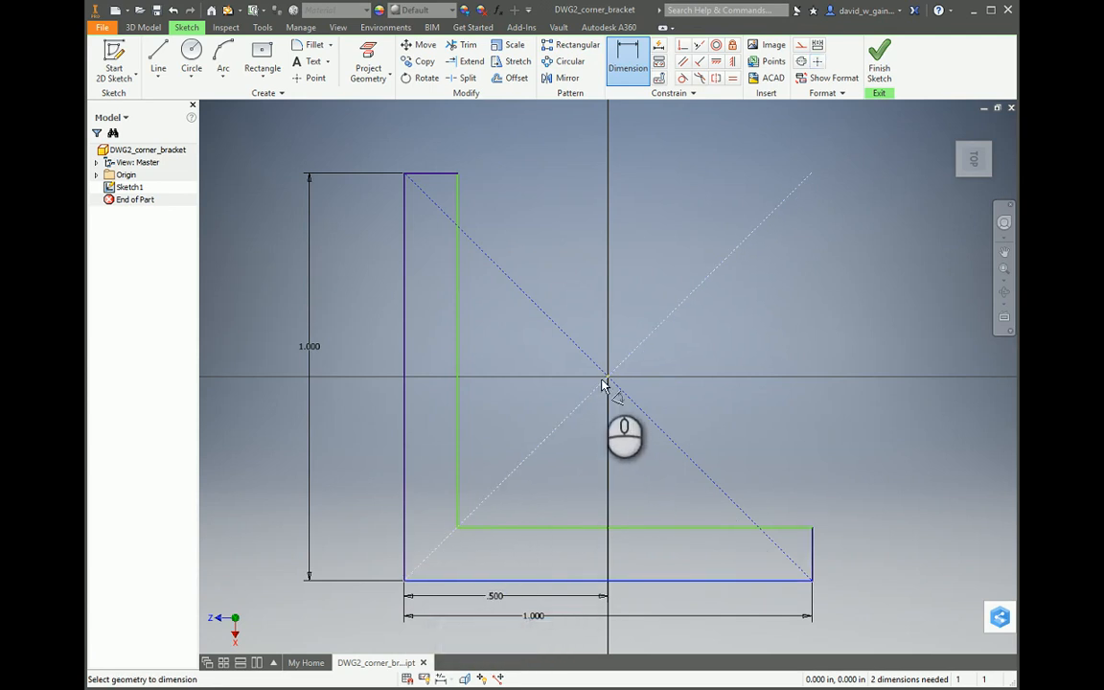
Step: Add a vertical dimension between the L profile's bottom edge and the origin, accepting it as a driven dimension
left_click(608, 377)
left_click(340, 443)
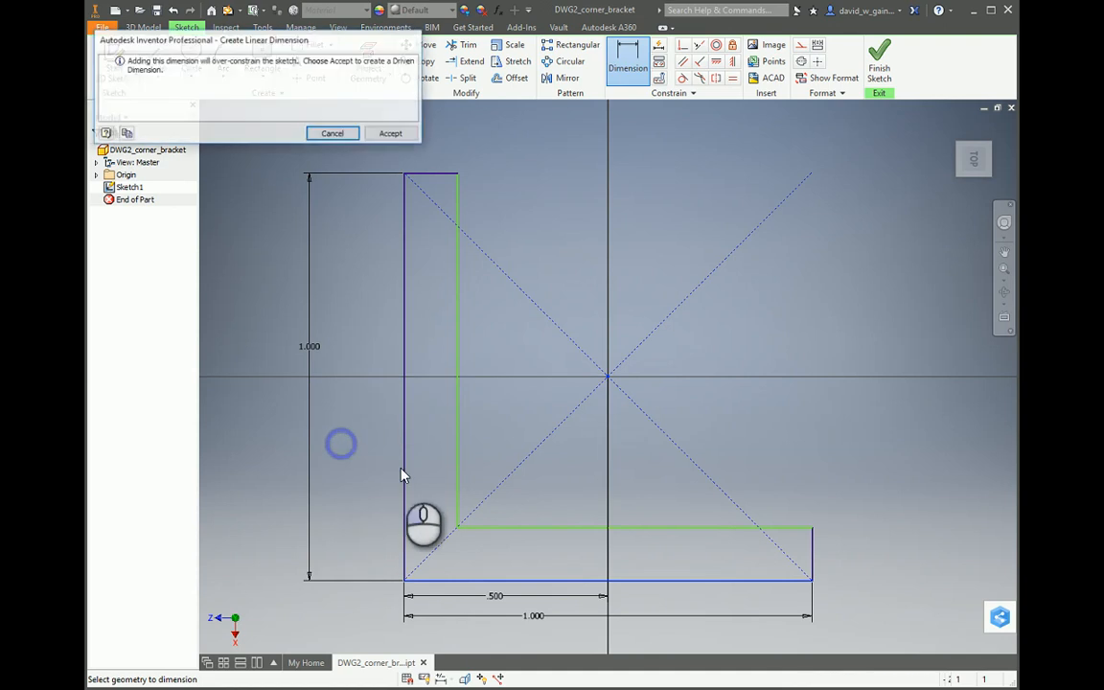
left_click(392, 134)
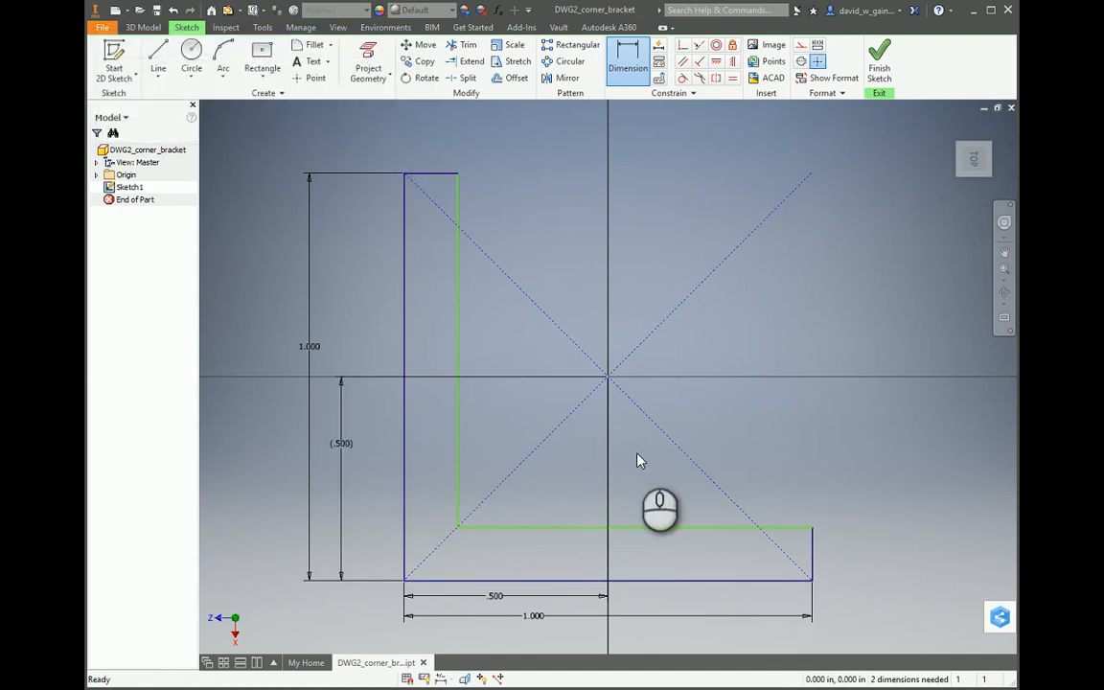
Step: Delete the driven vertical dimension between the L profile's bottom edge and the origin
key("Escape")
left_click(336, 443)
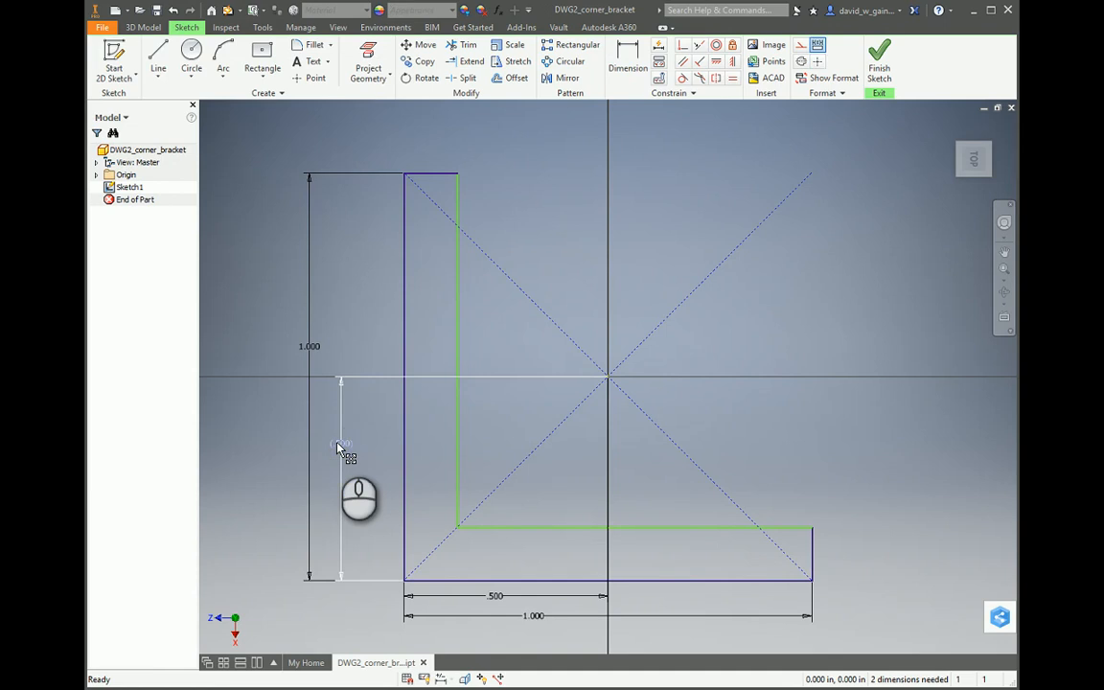
key("Delete")
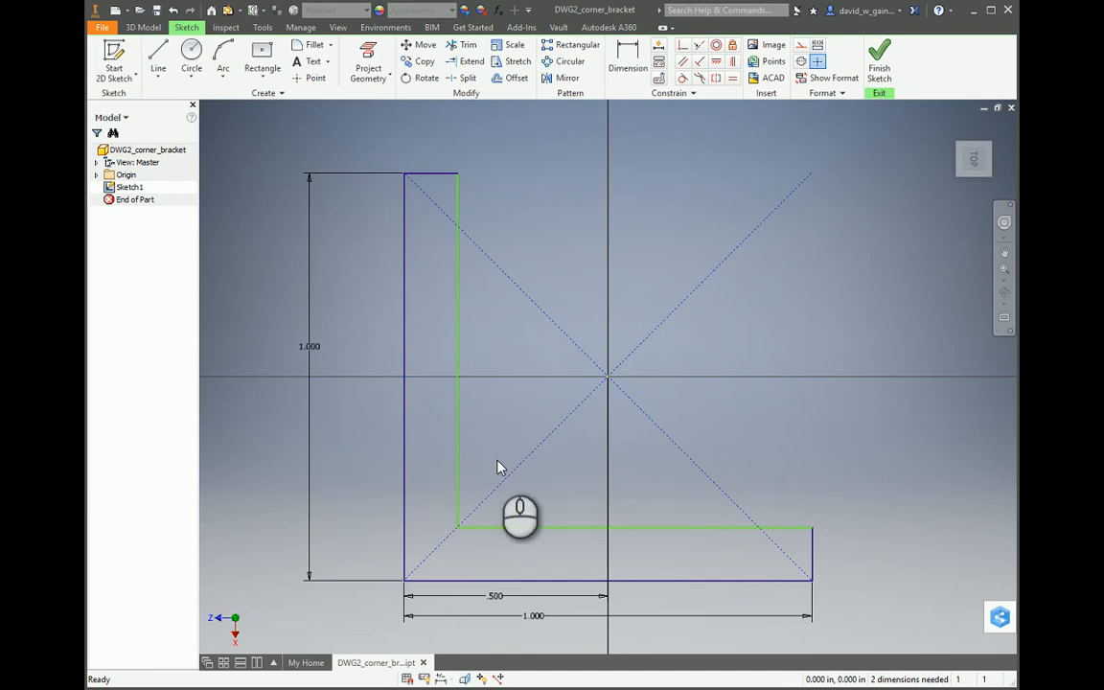
Step: Dimension the short end edge of the L profile's vertical leg at 0.125 in and finish the sketch
left_click(624, 59)
left_click(441, 173)
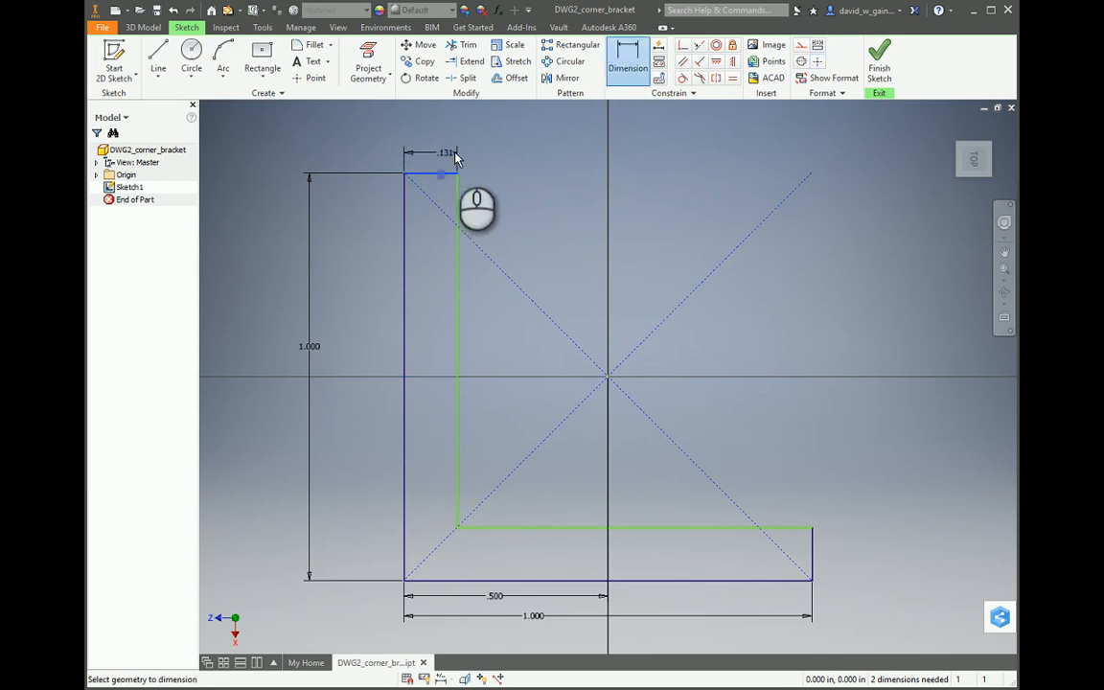
left_click(510, 153)
type(".")
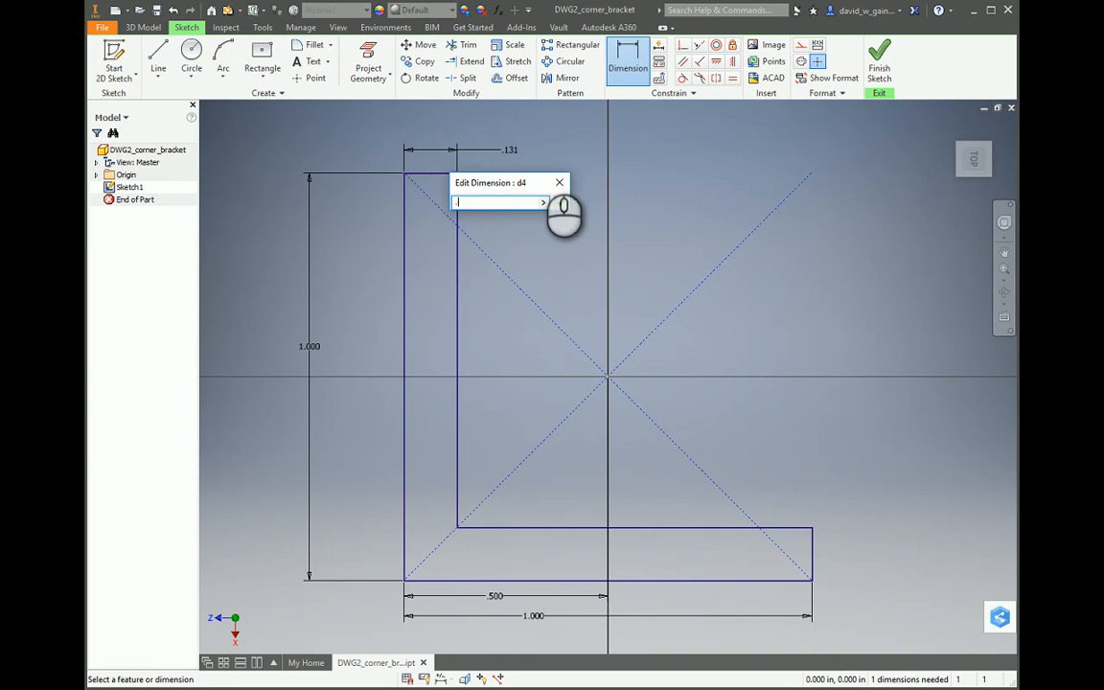
type("125")
key("Return")
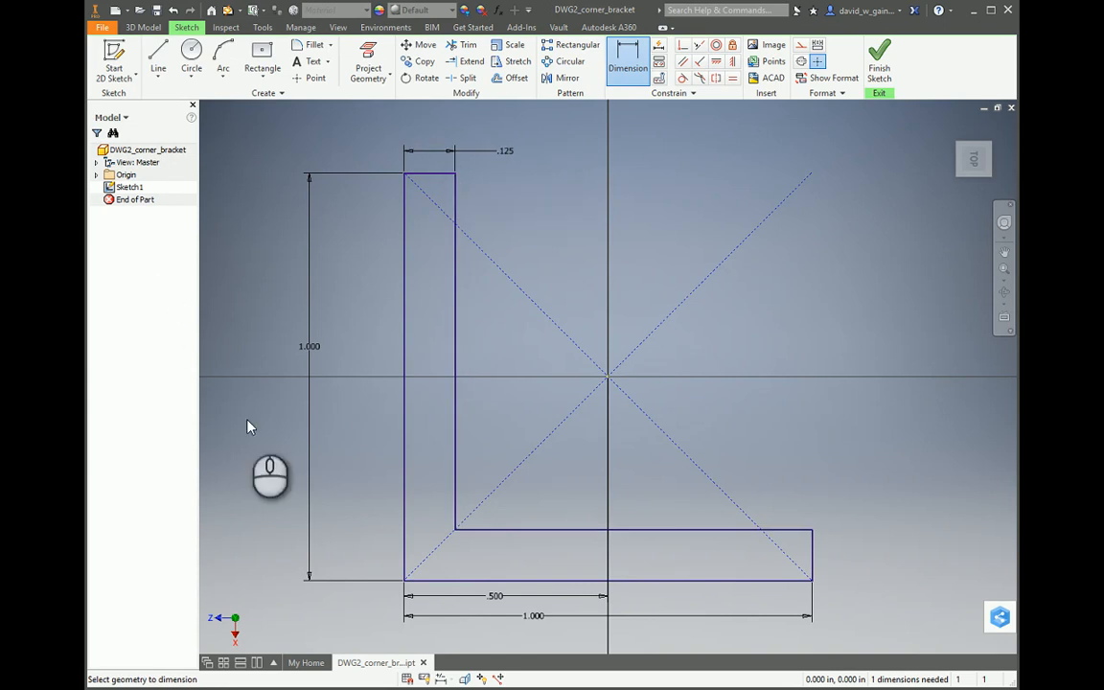
left_click(879, 66)
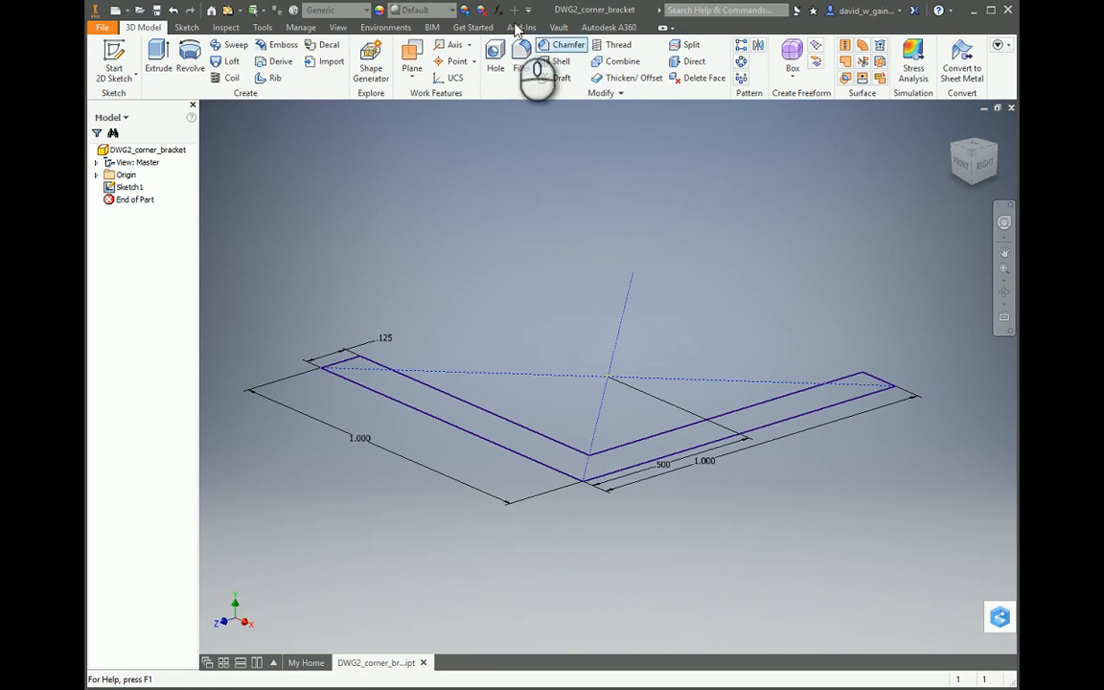
Step: Extrude the L profile upward by 4.09 in as a solid
left_click(167, 69)
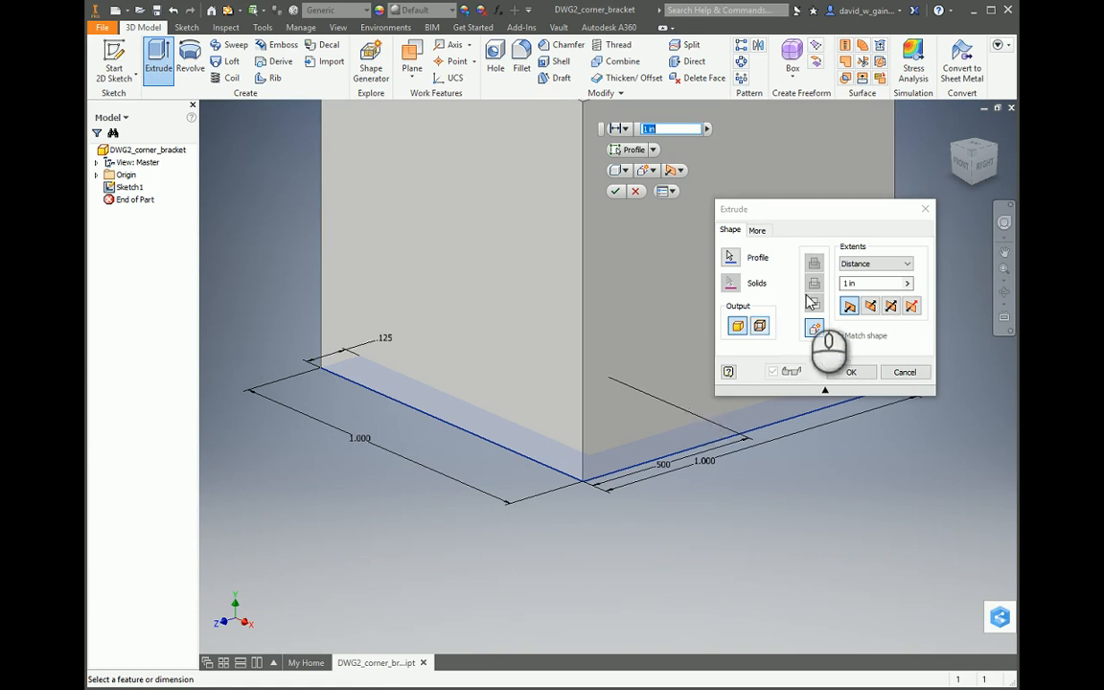
left_click(869, 285)
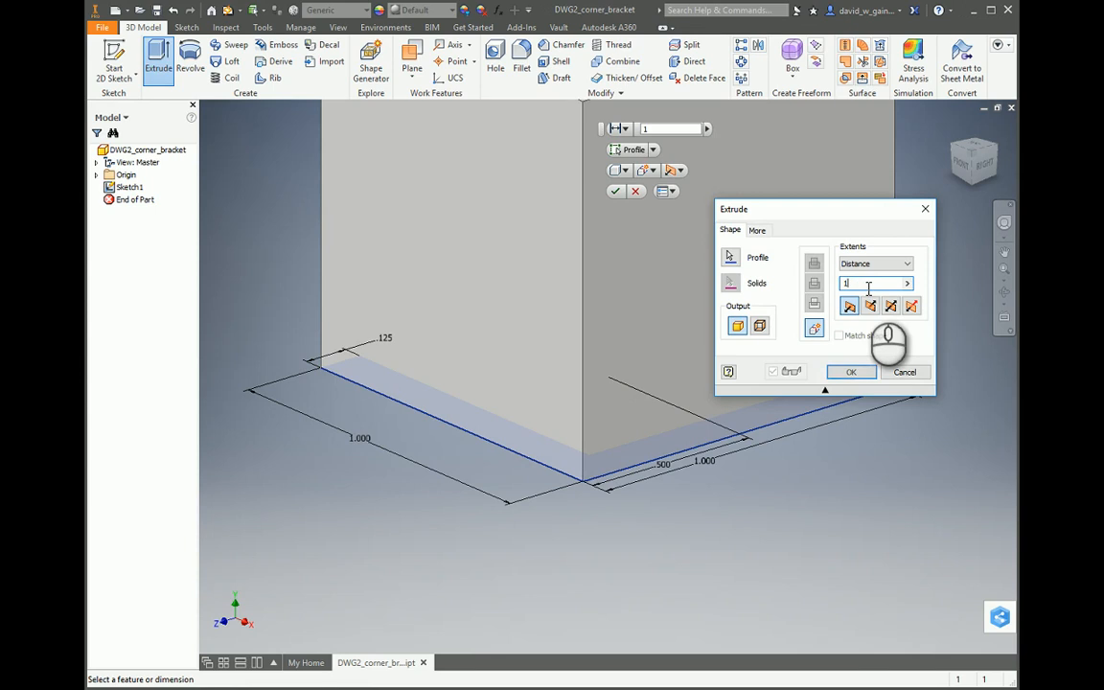
key("BackSpace")
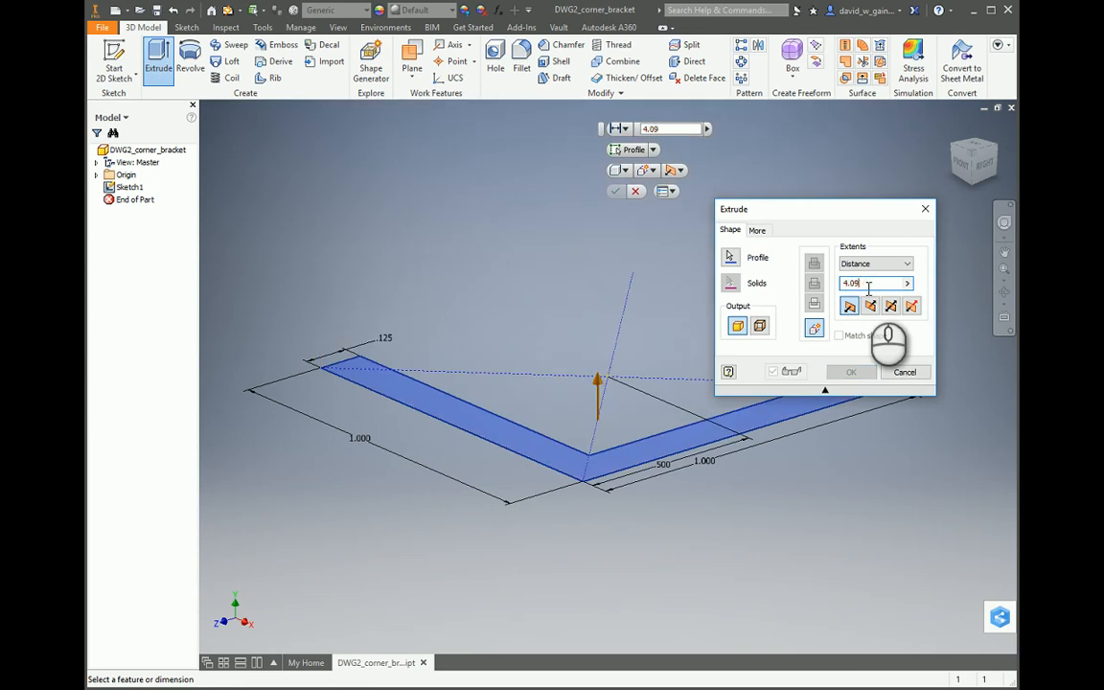
left_click(850, 373)
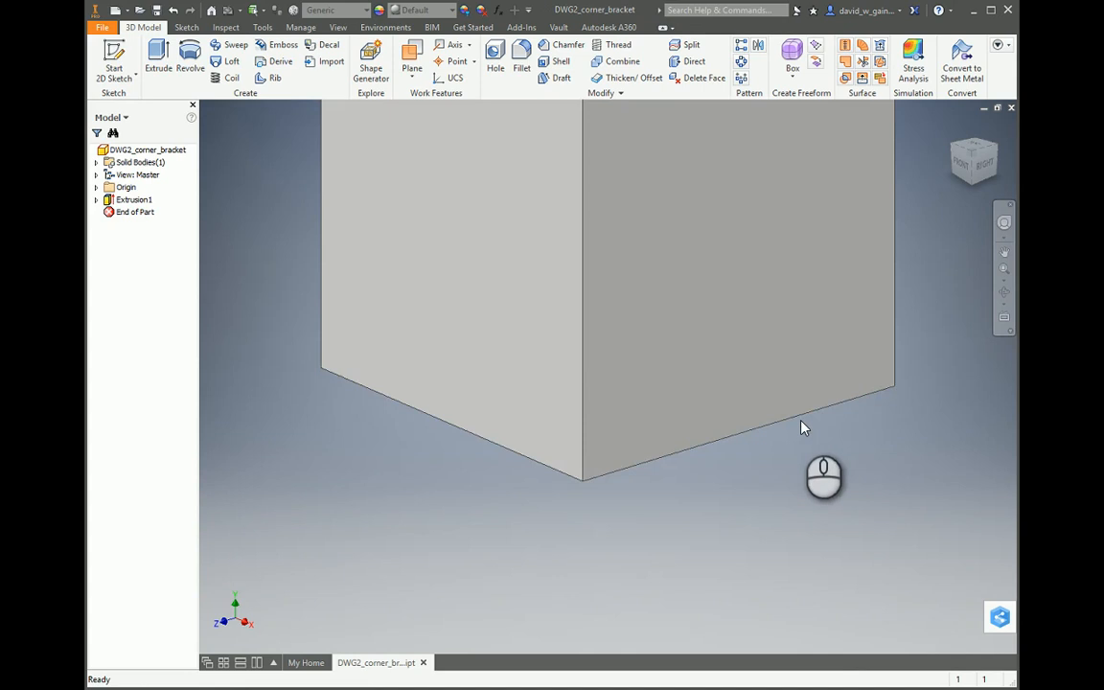
Step: Start a new 2D sketch on the outer face of the bracket's right leg
scroll(804, 428, "down", 5)
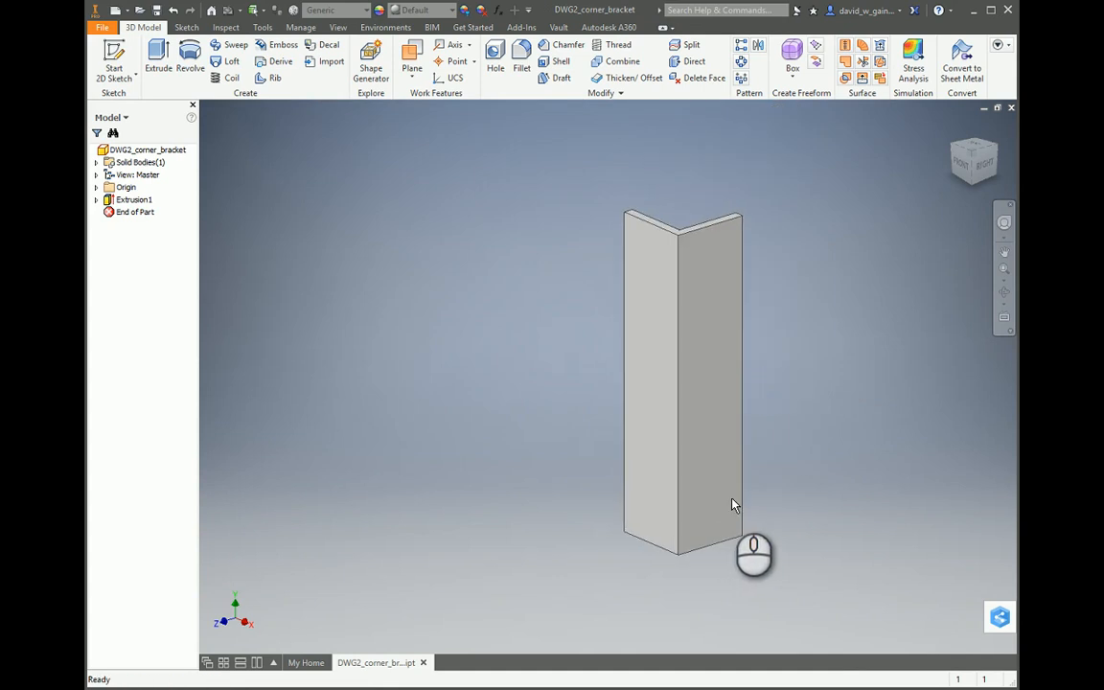
mouse_move(732, 499)
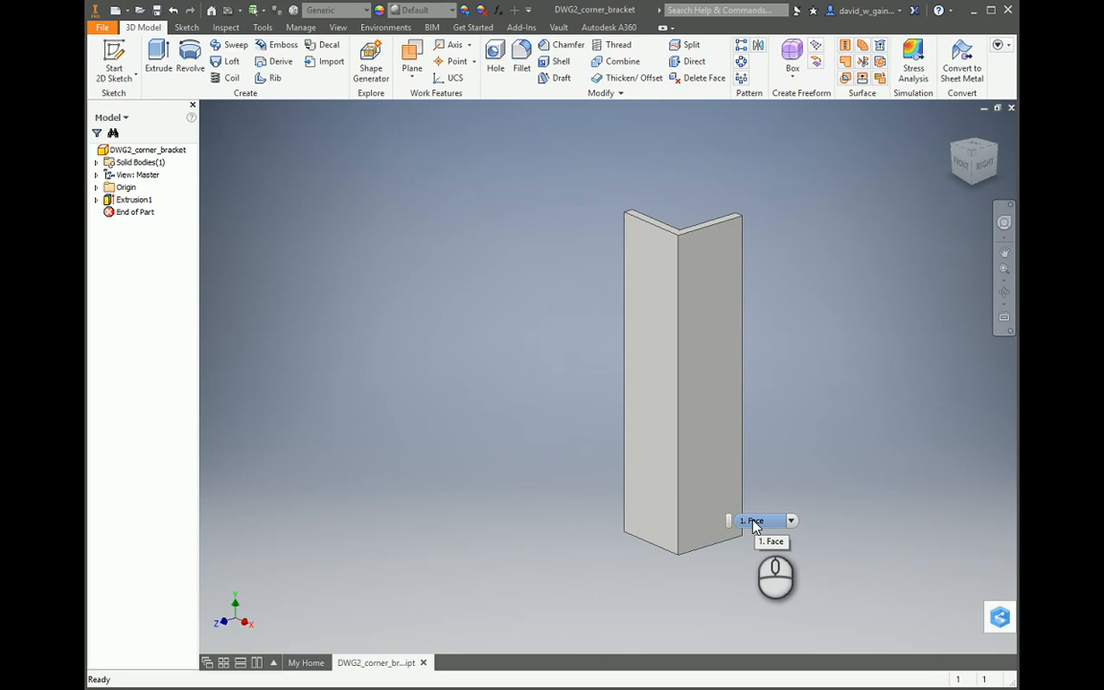
left_click(113, 60)
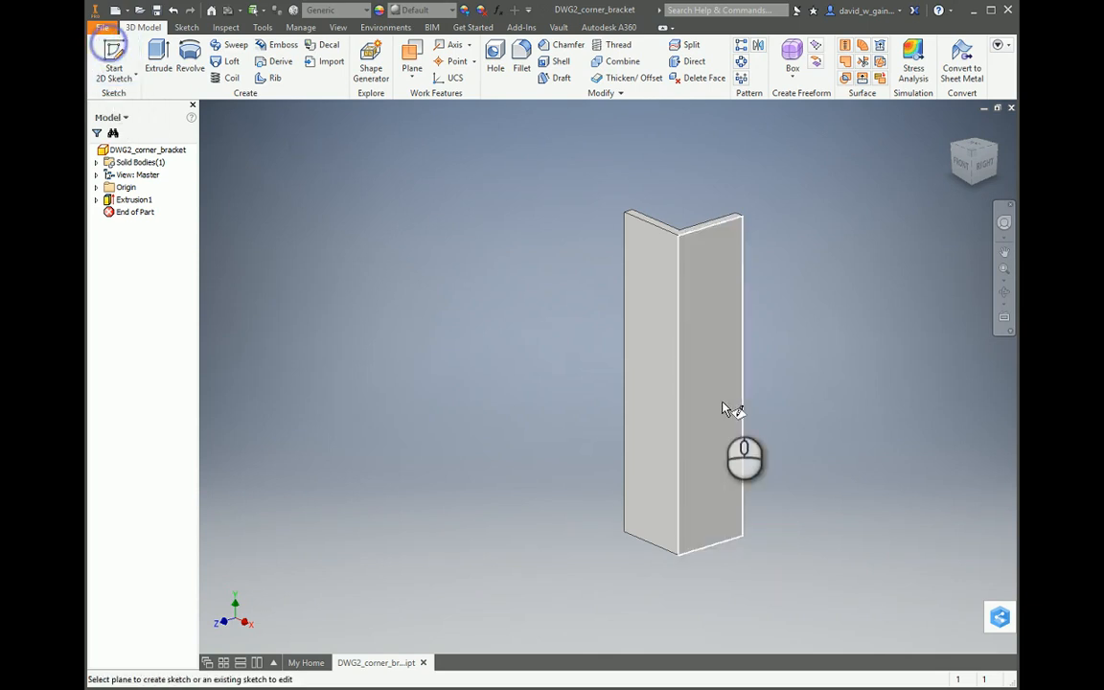
left_click(730, 375)
middle_click_drag(727, 374, 694, 470)
Step: Draw three circles on the face: two near the bottom and one about 0.34 in in diameter near the top
left_click(192, 56)
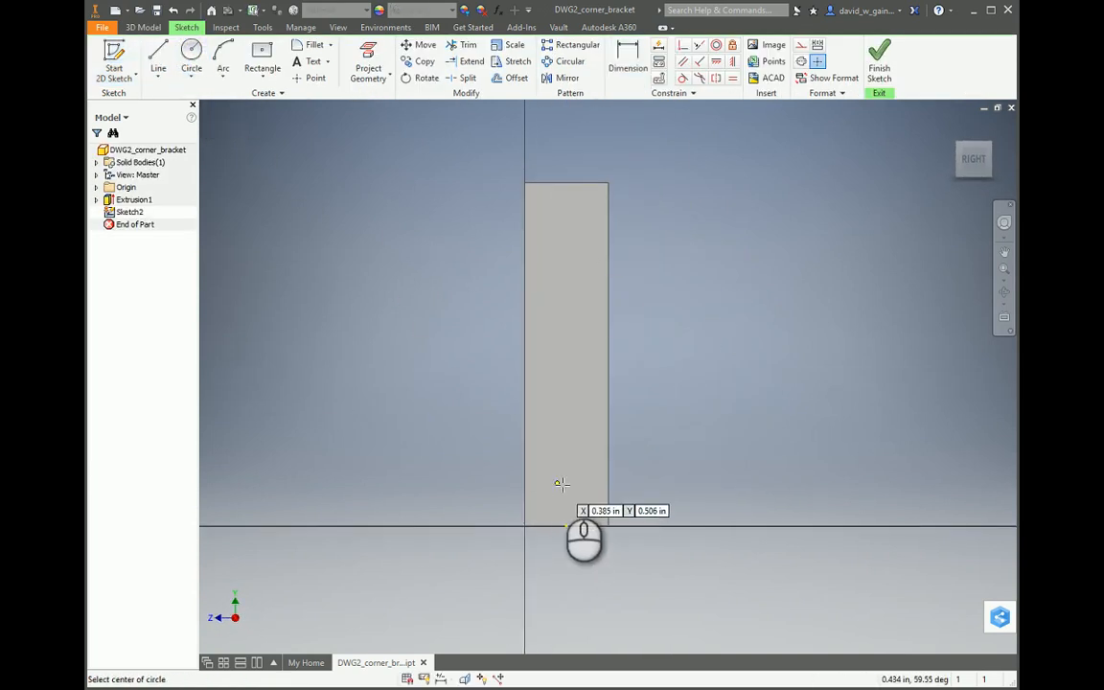
left_click(567, 487)
left_click(582, 484)
left_click(573, 447)
left_click(581, 436)
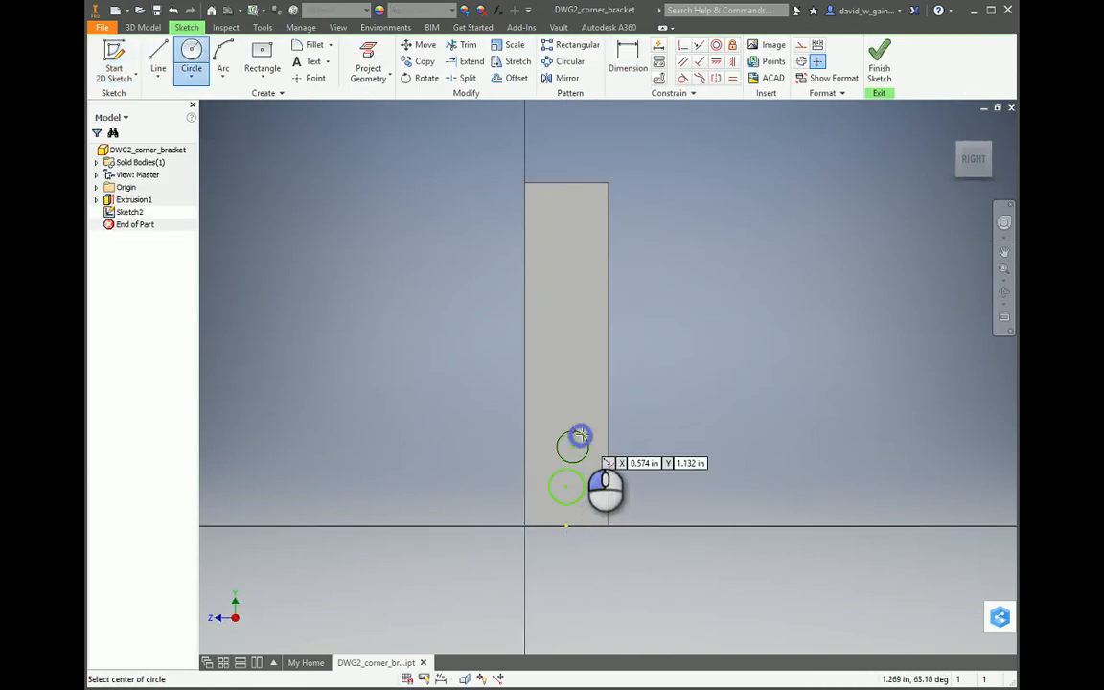
left_click(584, 227)
left_click(596, 231)
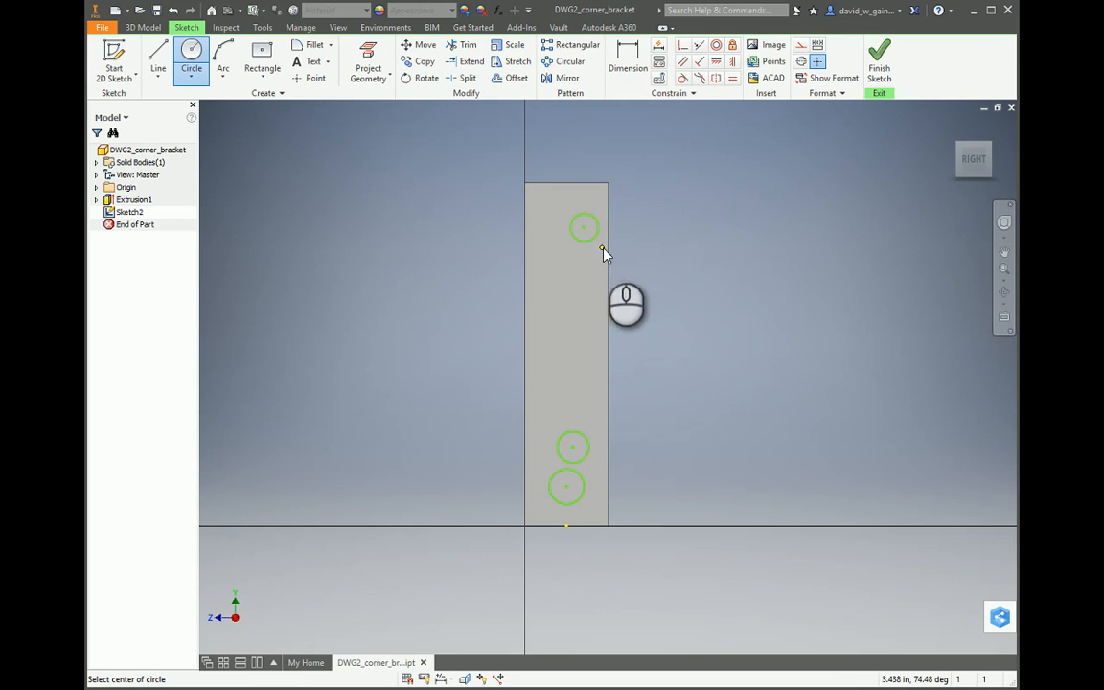
key("Escape")
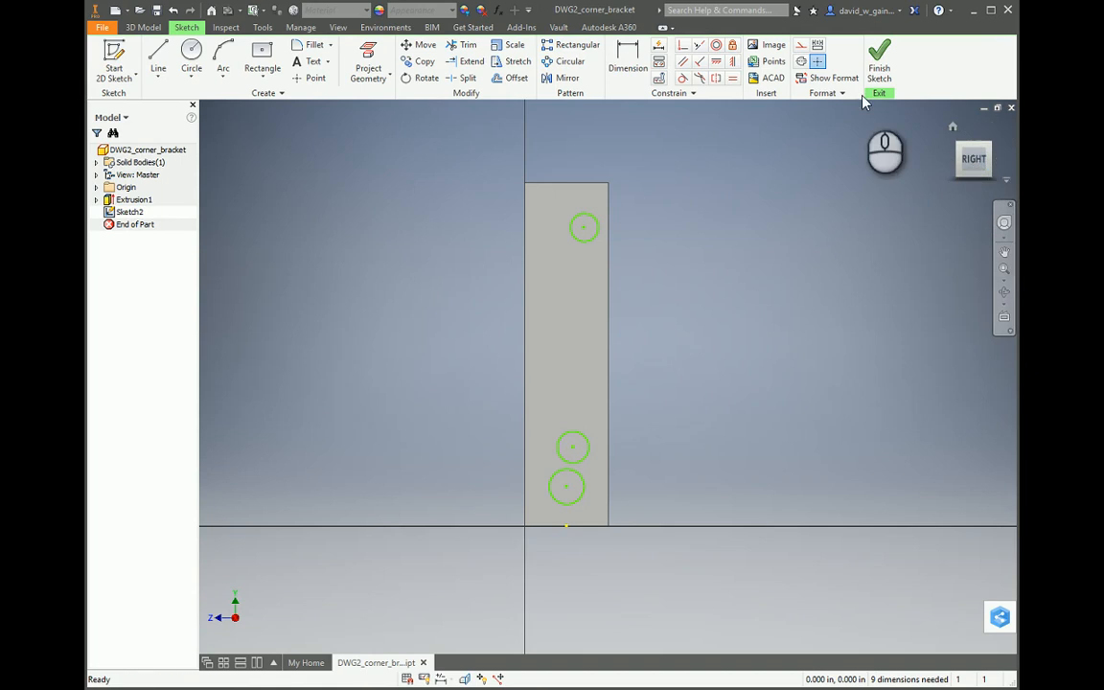
Step: Align the three circle centers with vertical constraints to the top circle's center
left_click(732, 60)
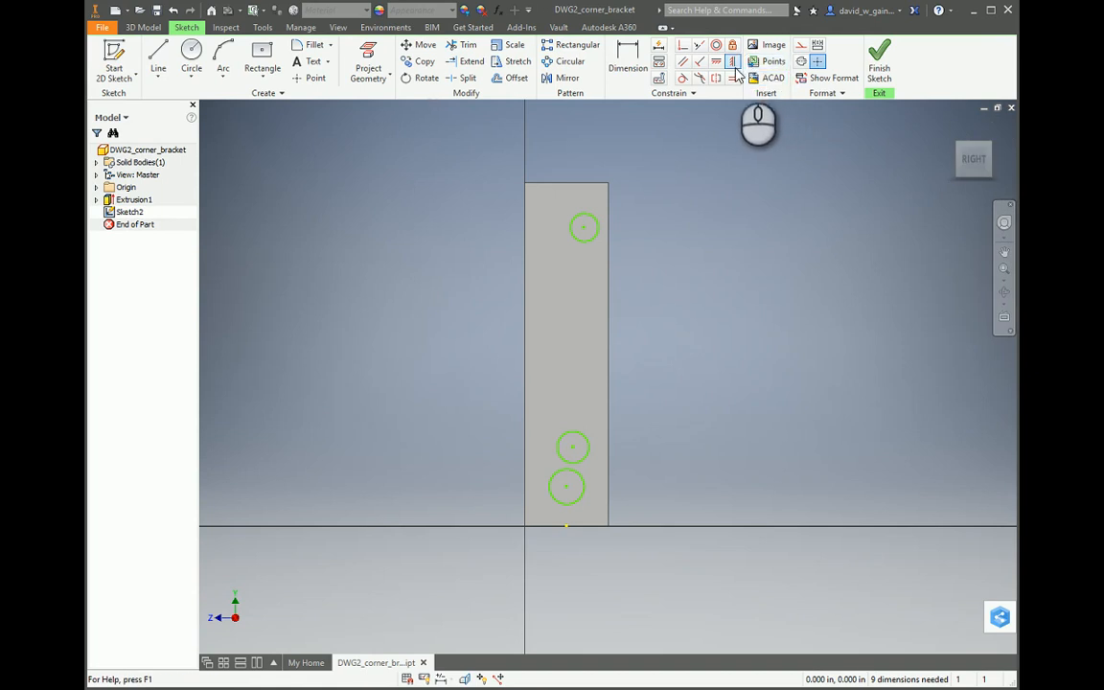
left_click(583, 227)
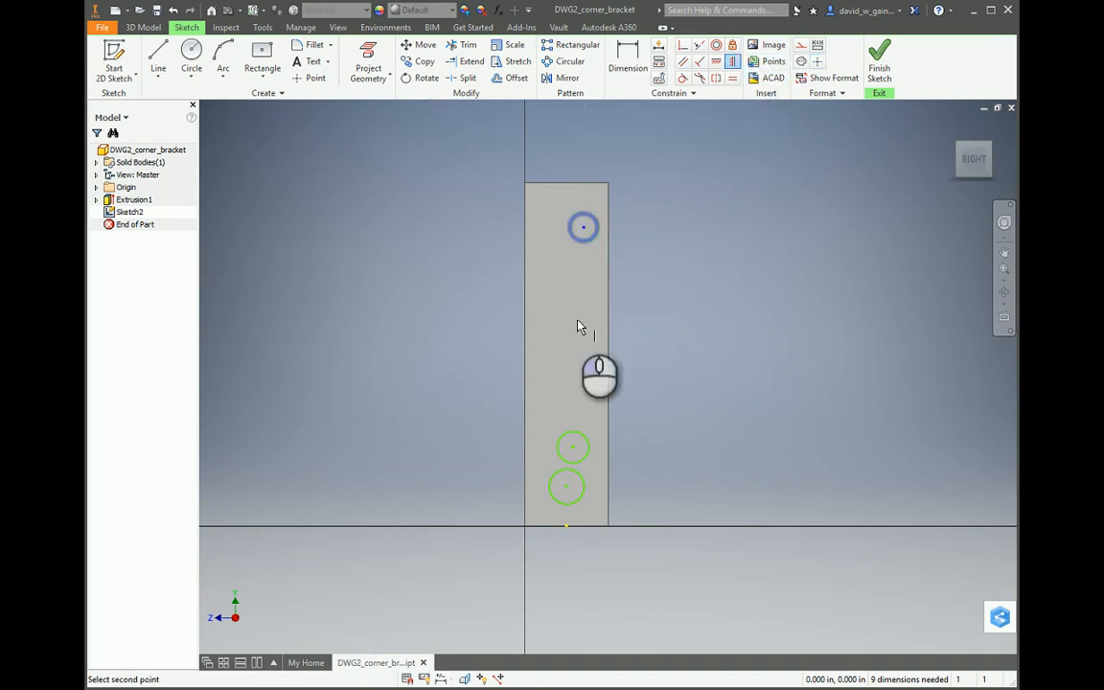
left_click(573, 449)
left_click(584, 227)
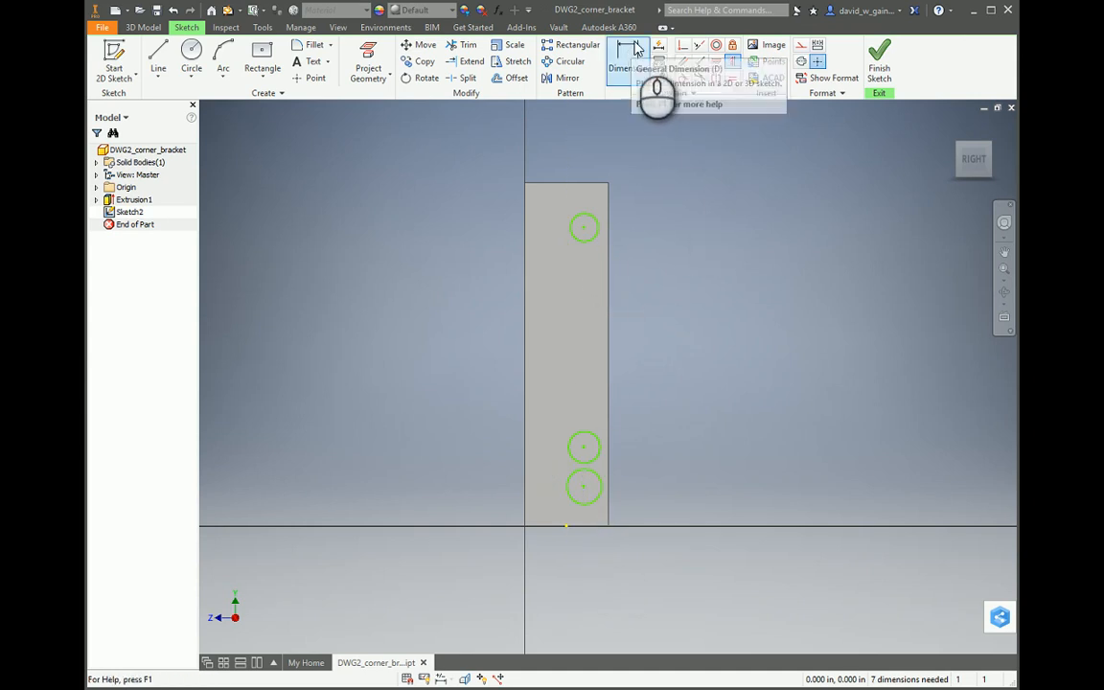
Step: Dimension the top circle's center 0.5 in below the face's top edge
left_click(631, 53)
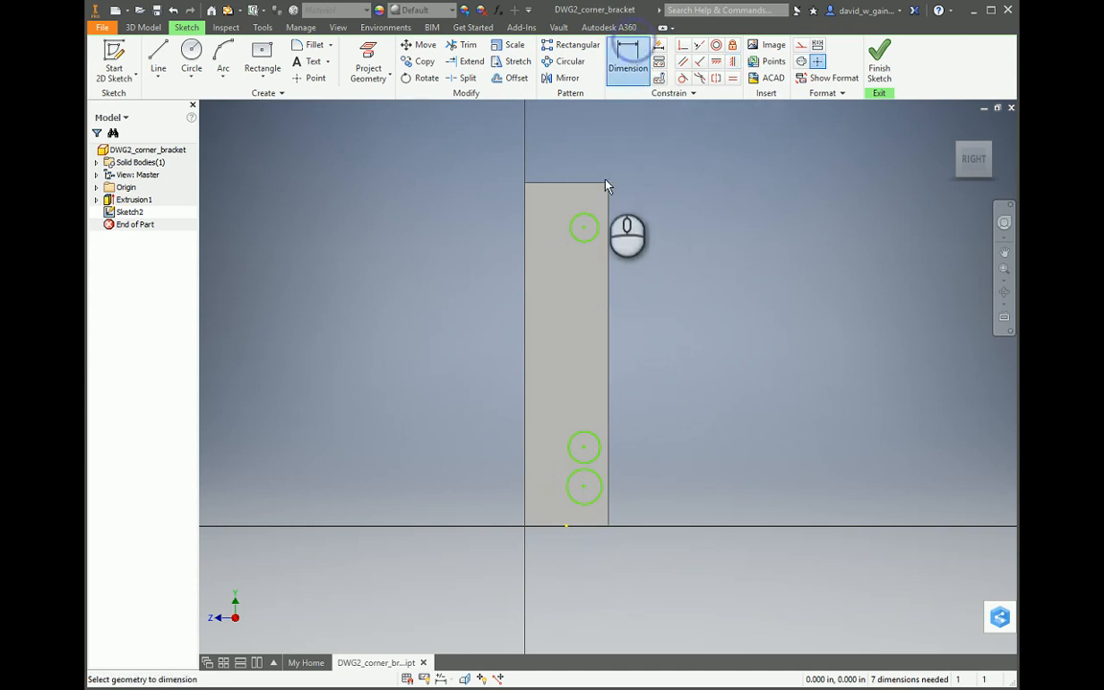
left_click(585, 230)
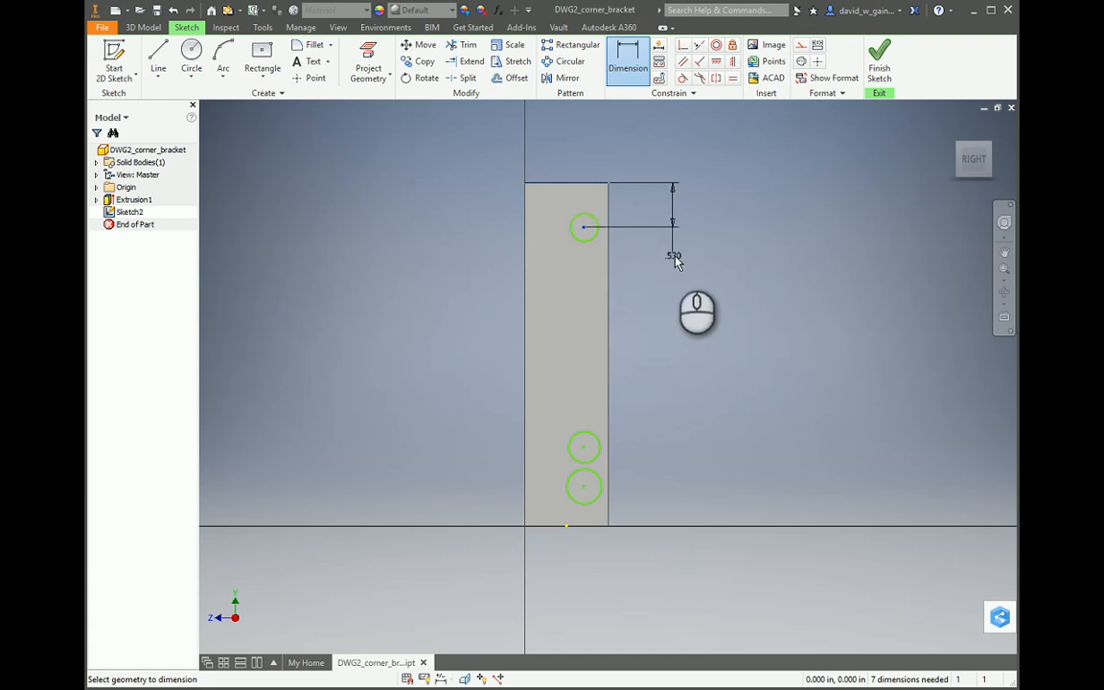
left_click(687, 163)
type(".")
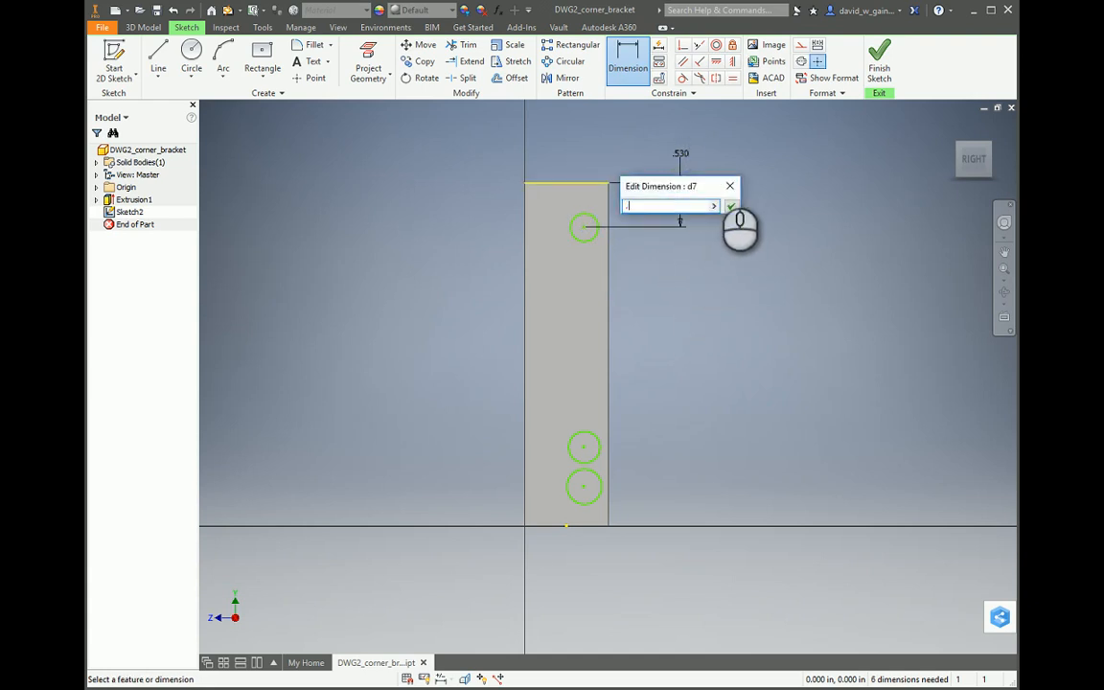
type("5")
key("Return")
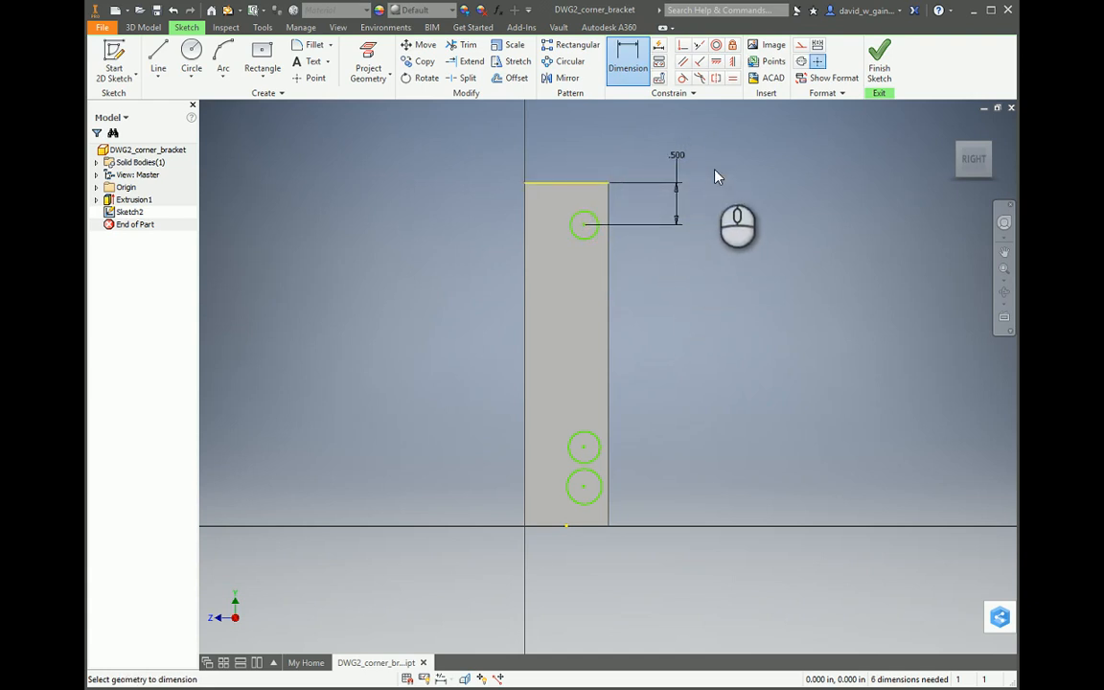
Step: Dimension the bottom circle's center 0.375 in above the face's bottom edge
left_click(584, 487)
left_click(589, 525)
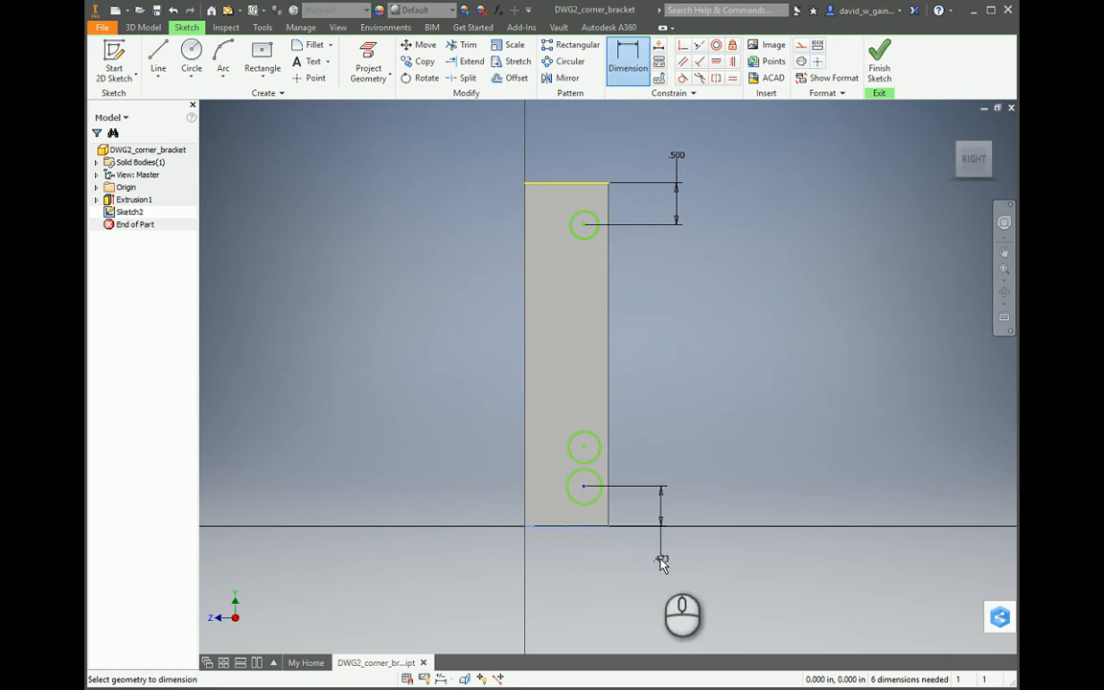
left_click(679, 568)
type(".375")
key("Return")
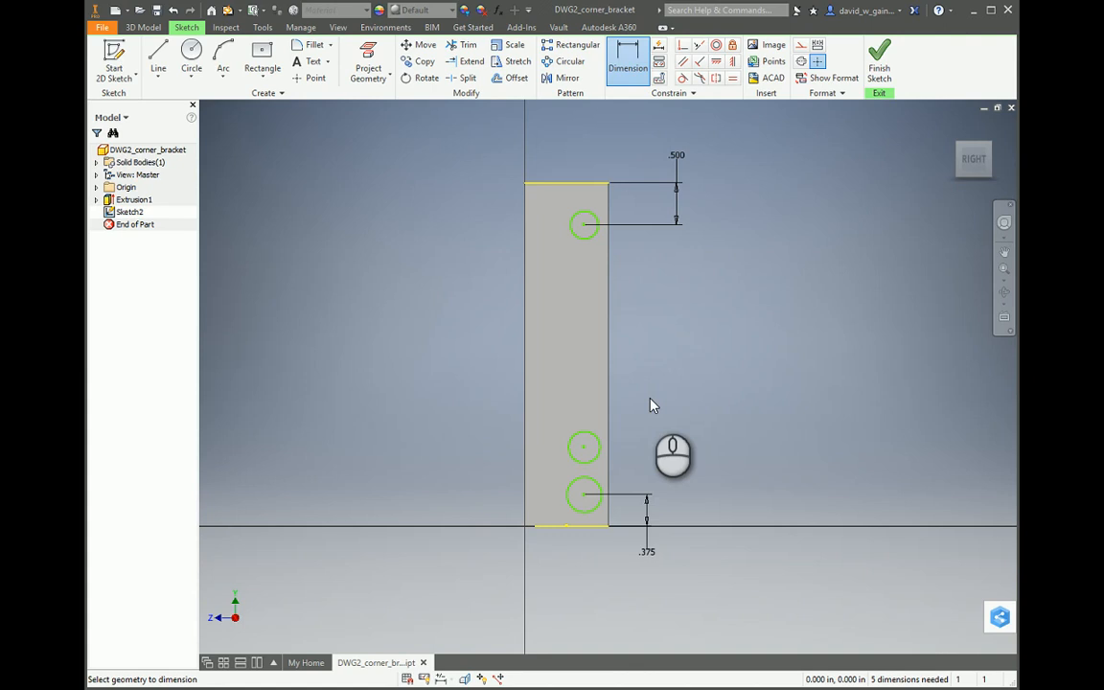
Step: Dimension the middle circle's center from the face's bottom edge using the expression 2-.375
left_click(631, 55)
left_click(594, 526)
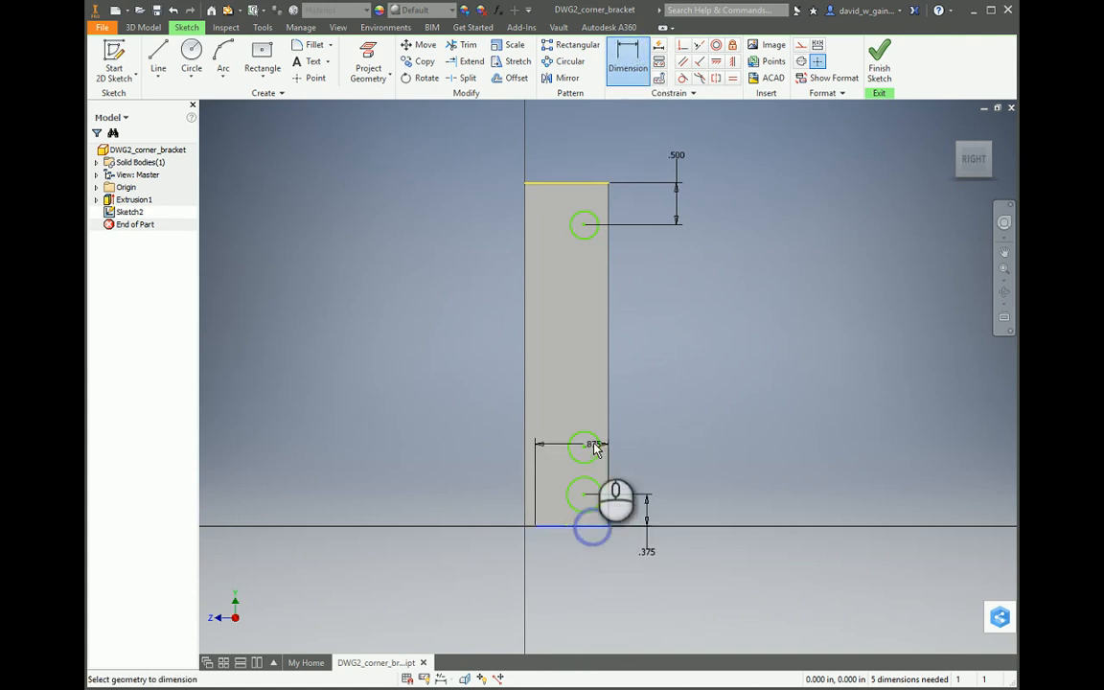
left_click(586, 449)
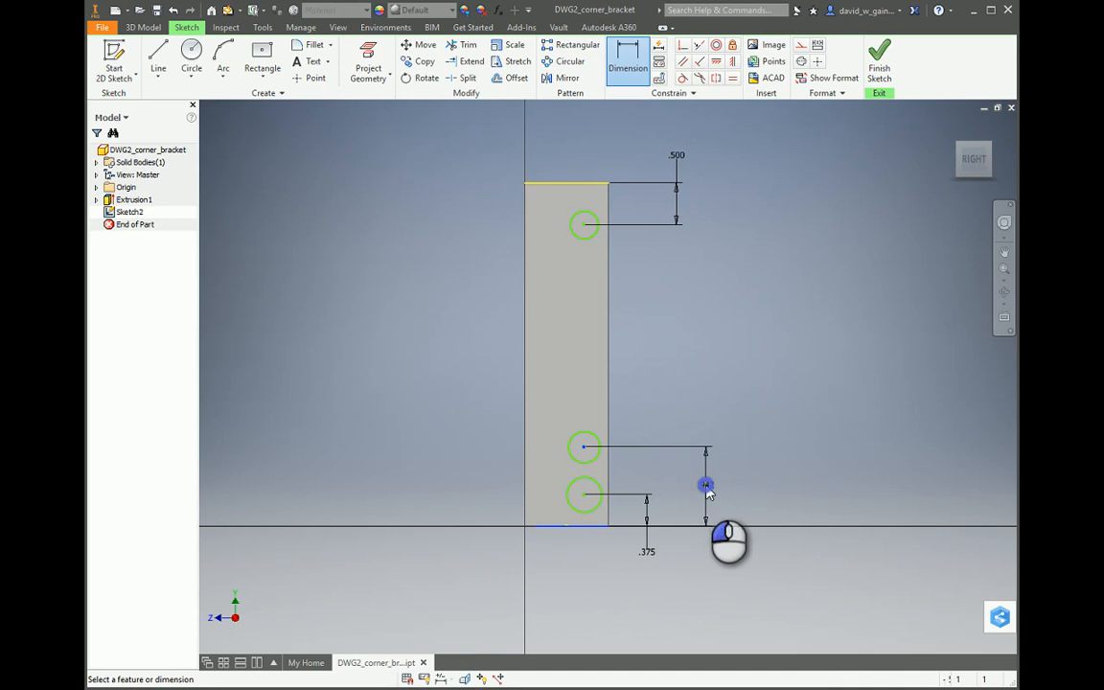
left_click(709, 486)
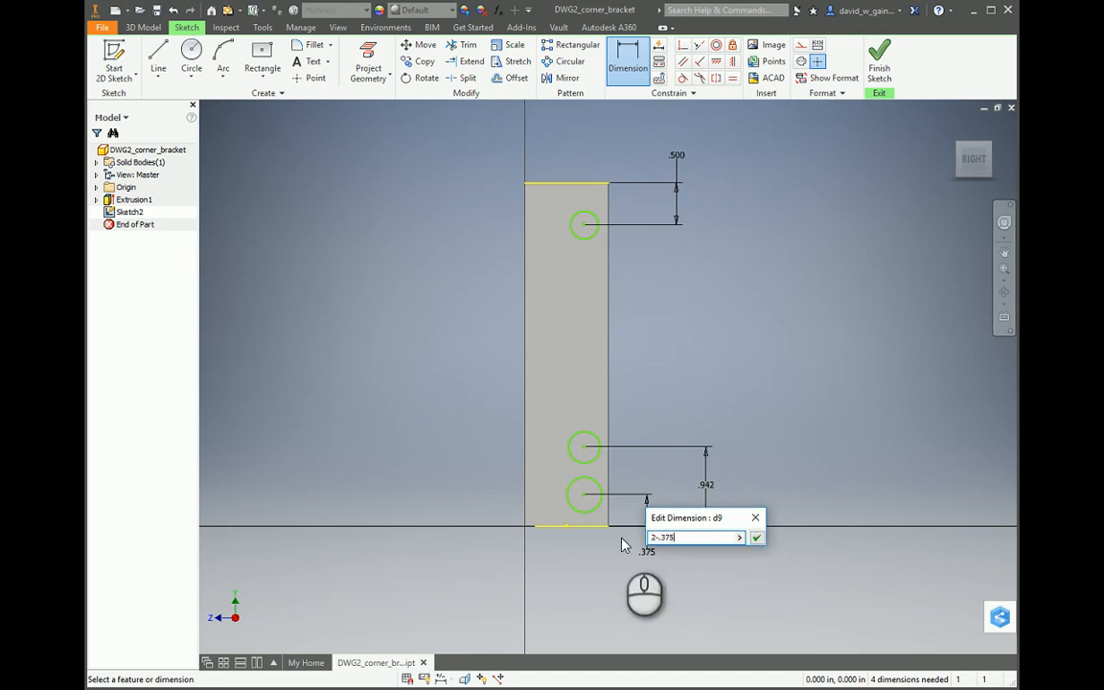
key("Return")
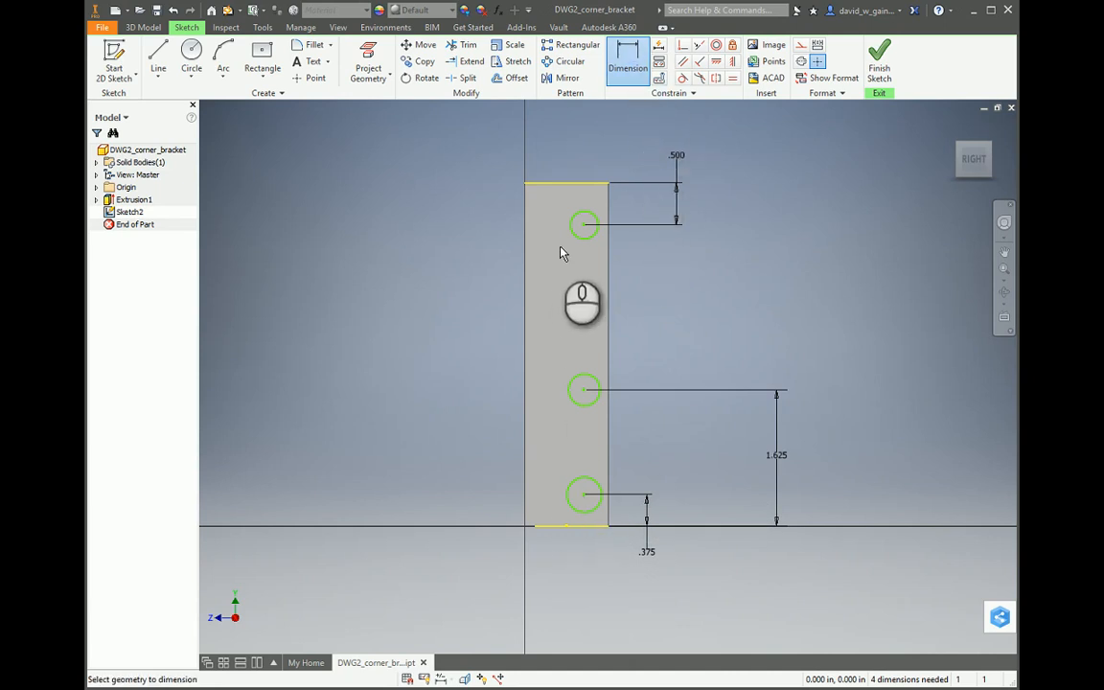
Step: Dimension the top circle's center 0.625 in horizontally from the face's left edge
left_click(584, 226)
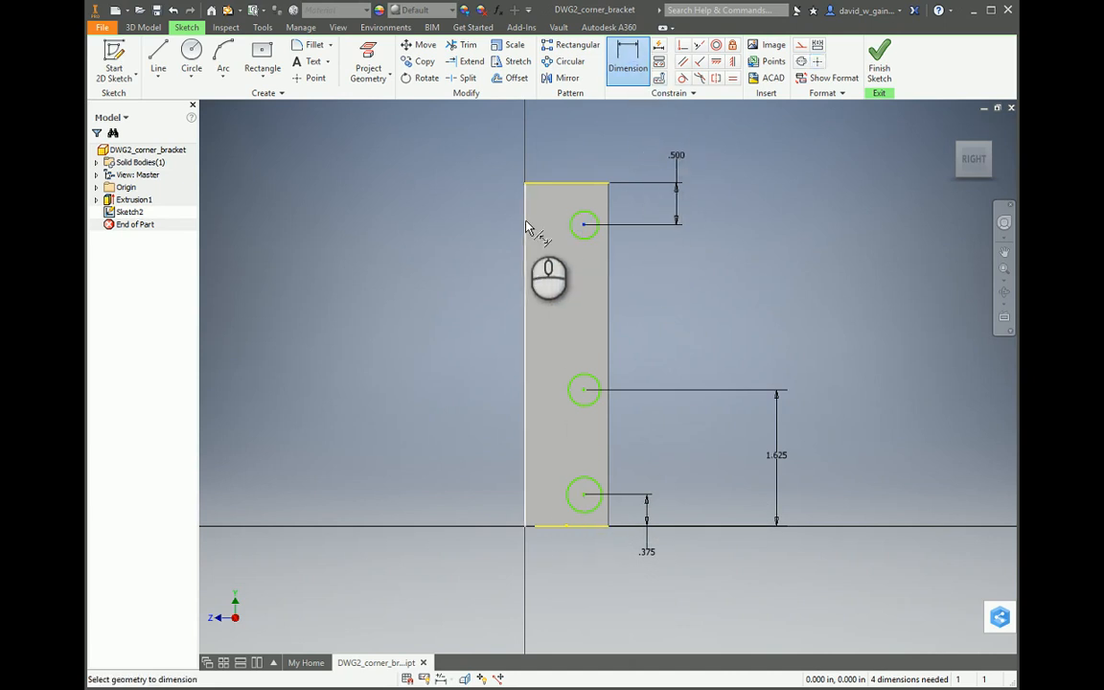
left_click(525, 228)
left_click(449, 146)
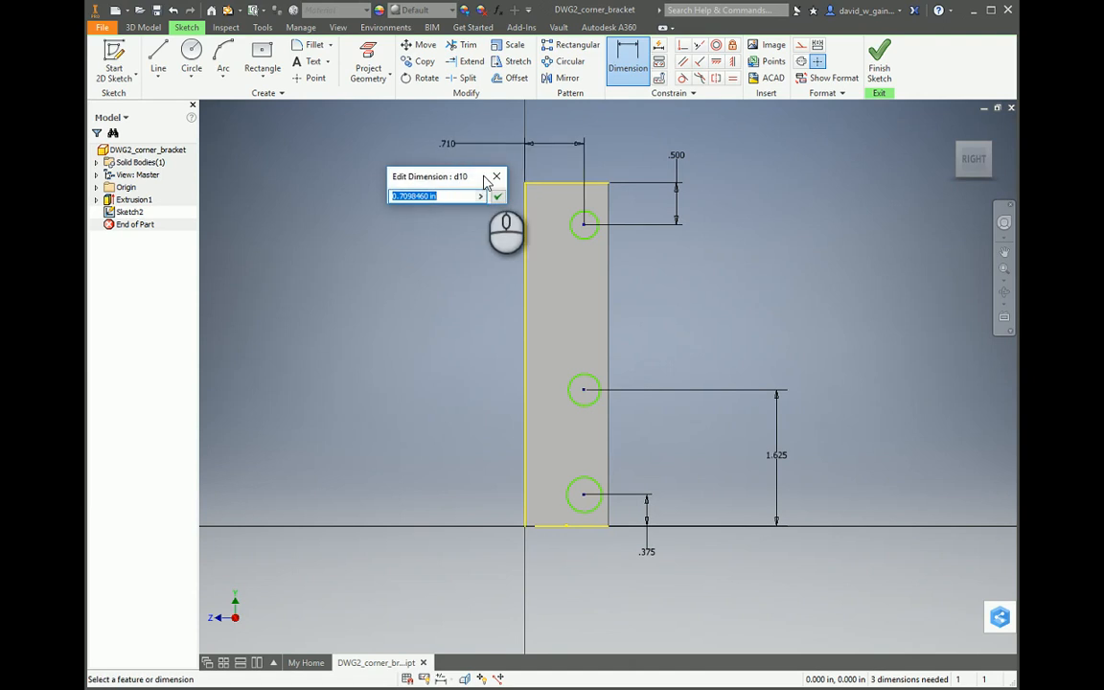
type(".625")
key("Return")
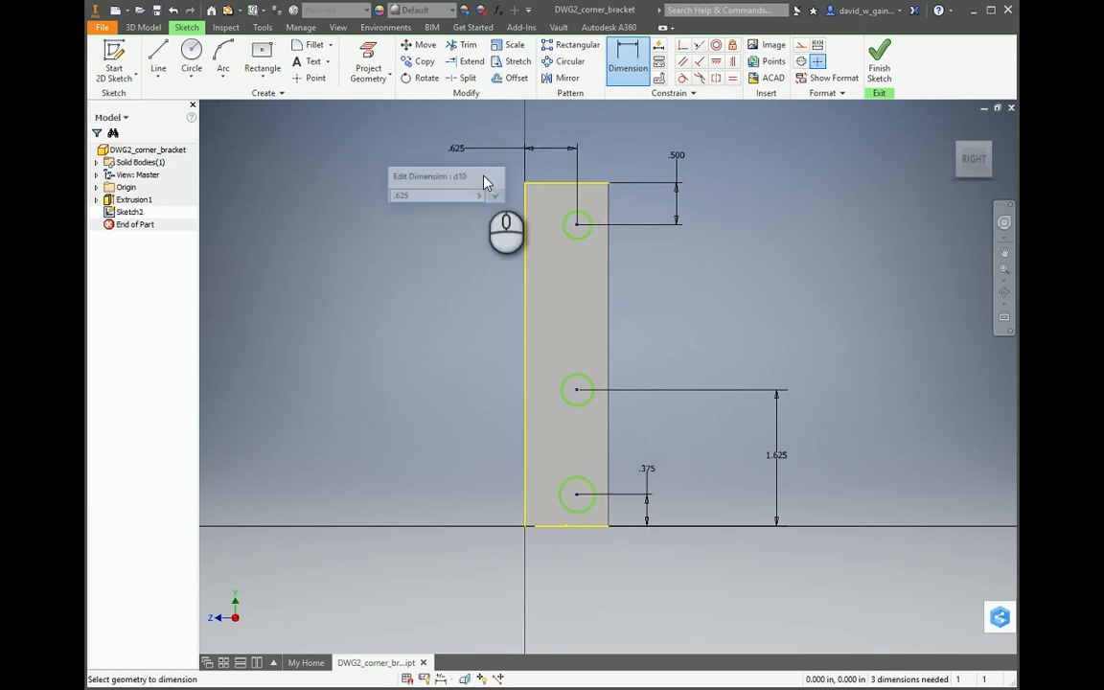
Step: Dimension the top circle's diameter as 0.191 in
left_click(632, 52)
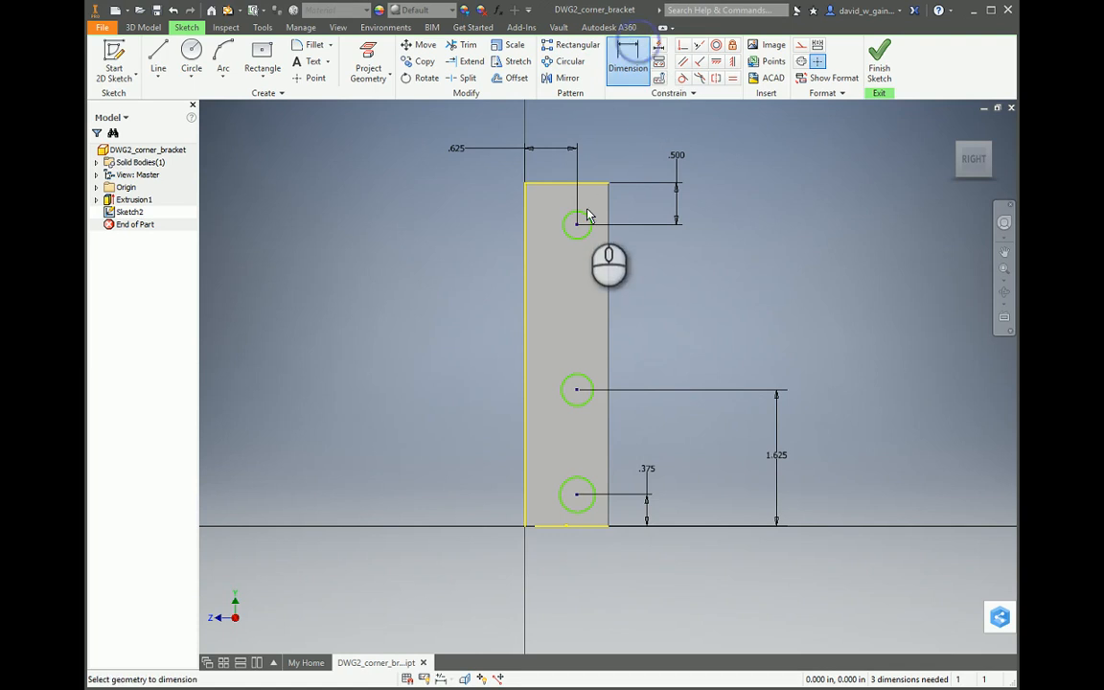
left_click(580, 237)
left_click(655, 277)
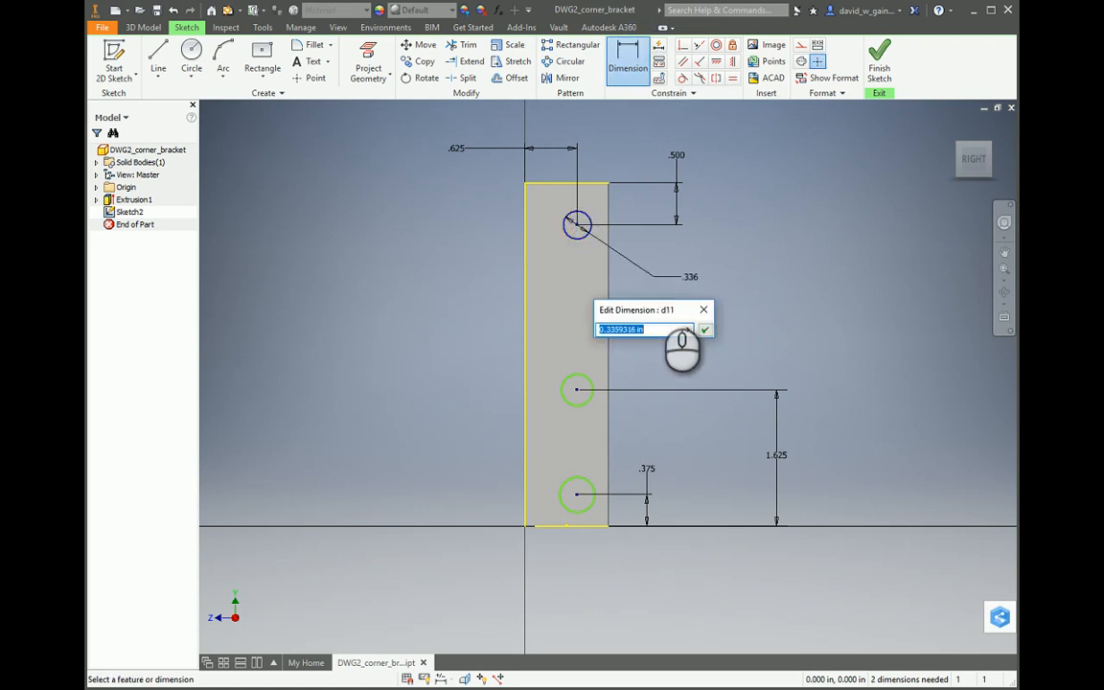
key("Return")
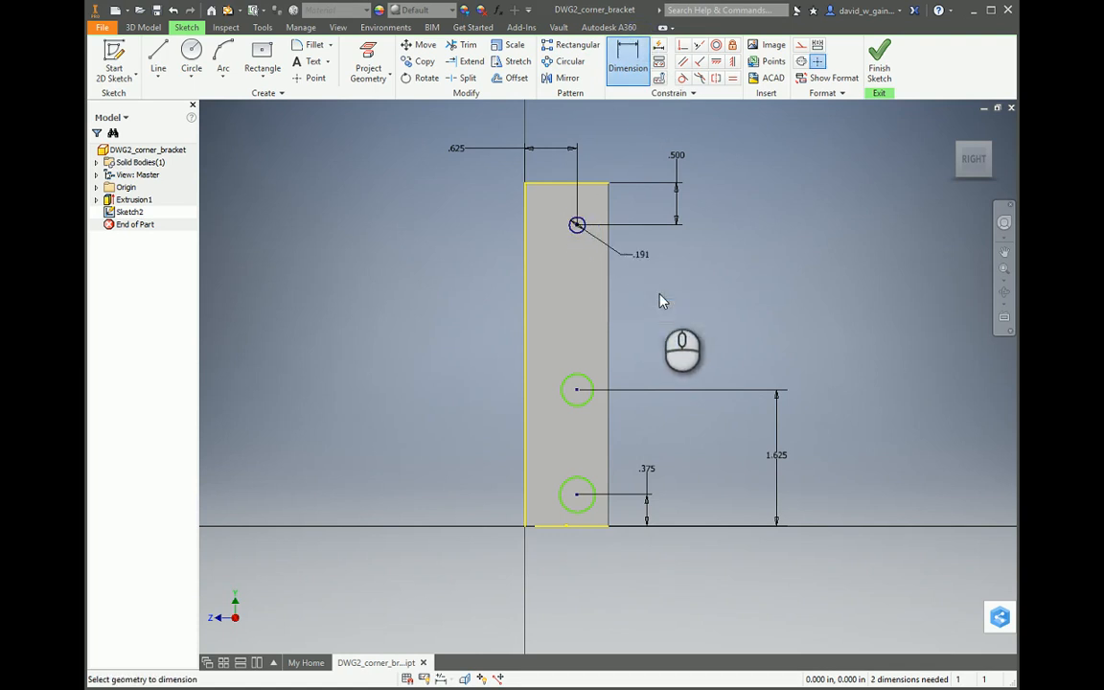
Step: Constrain the middle and bottom circles equal in size to the top circle and finish the sketch
left_click(732, 79)
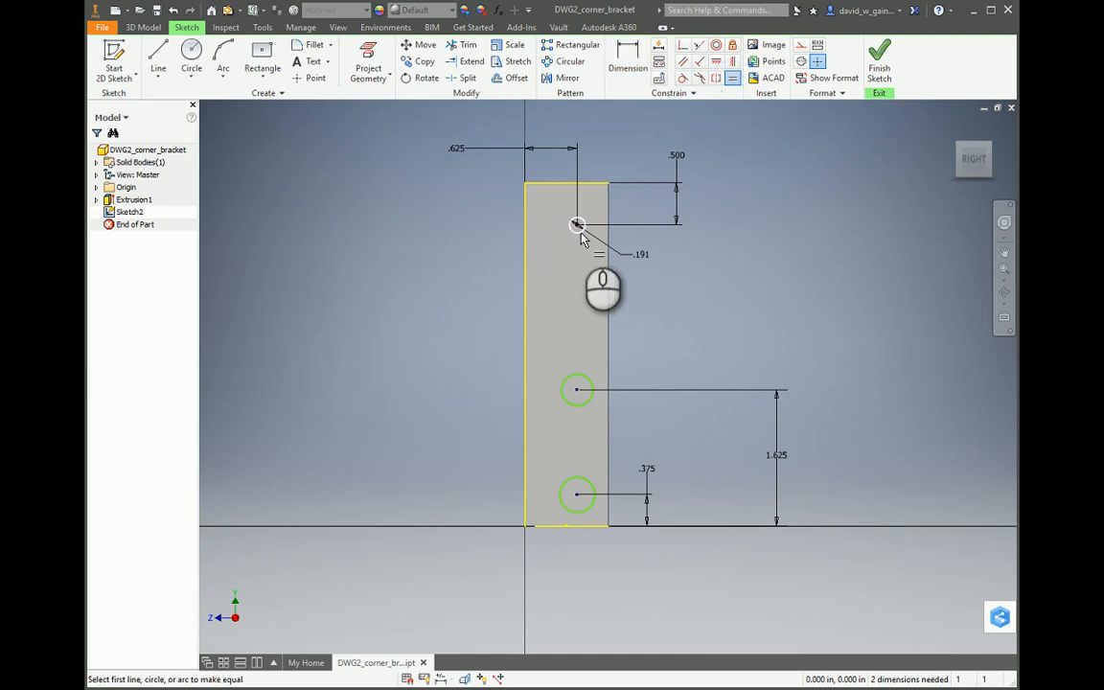
left_click(578, 228)
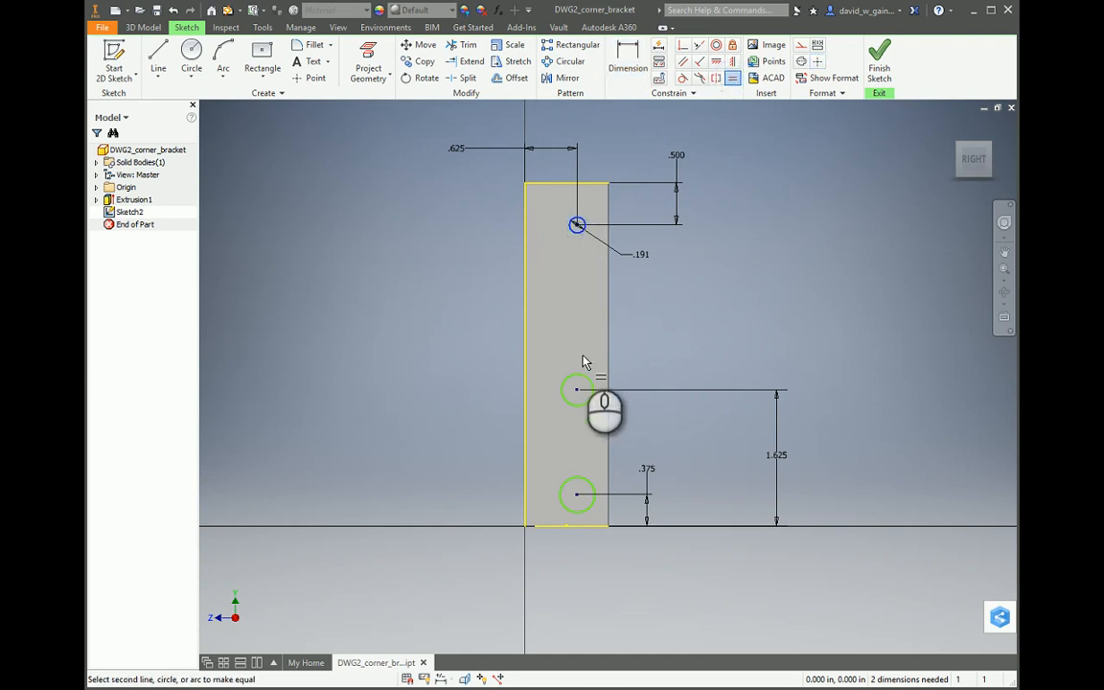
left_click(579, 385)
left_click(576, 226)
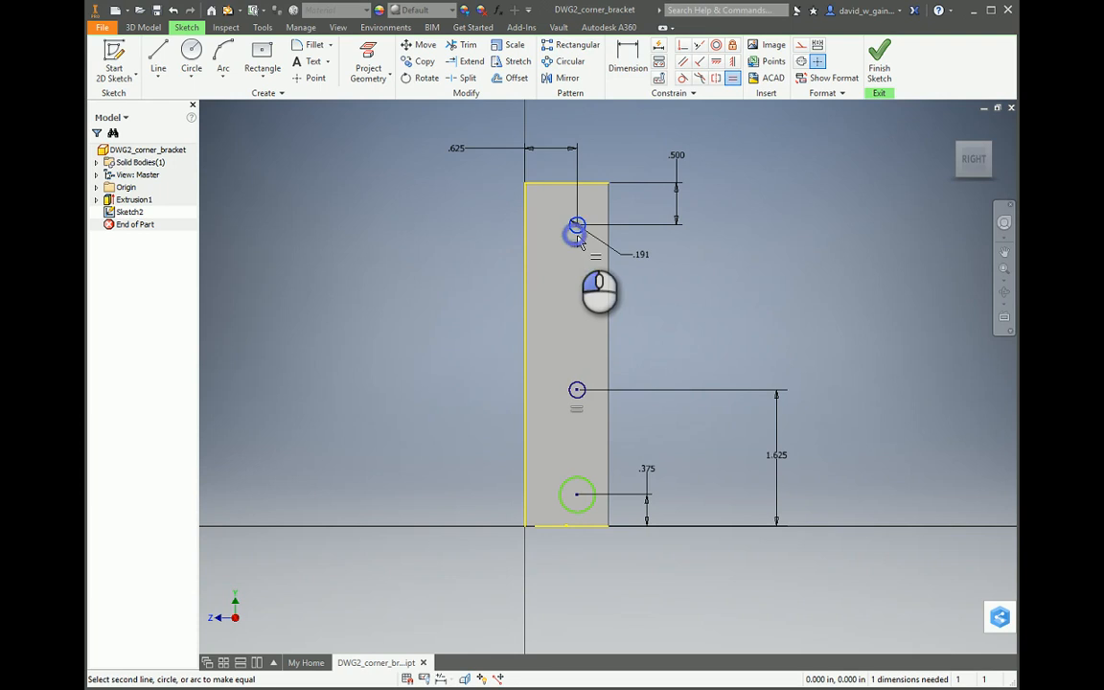
left_click(578, 482)
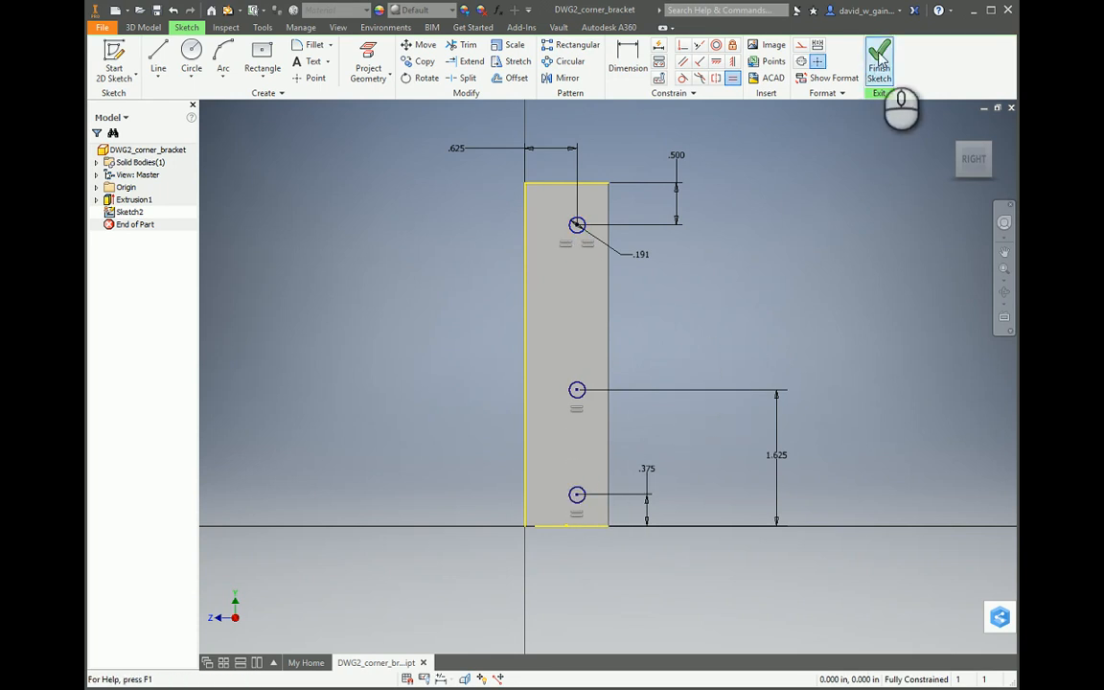
left_click(880, 59)
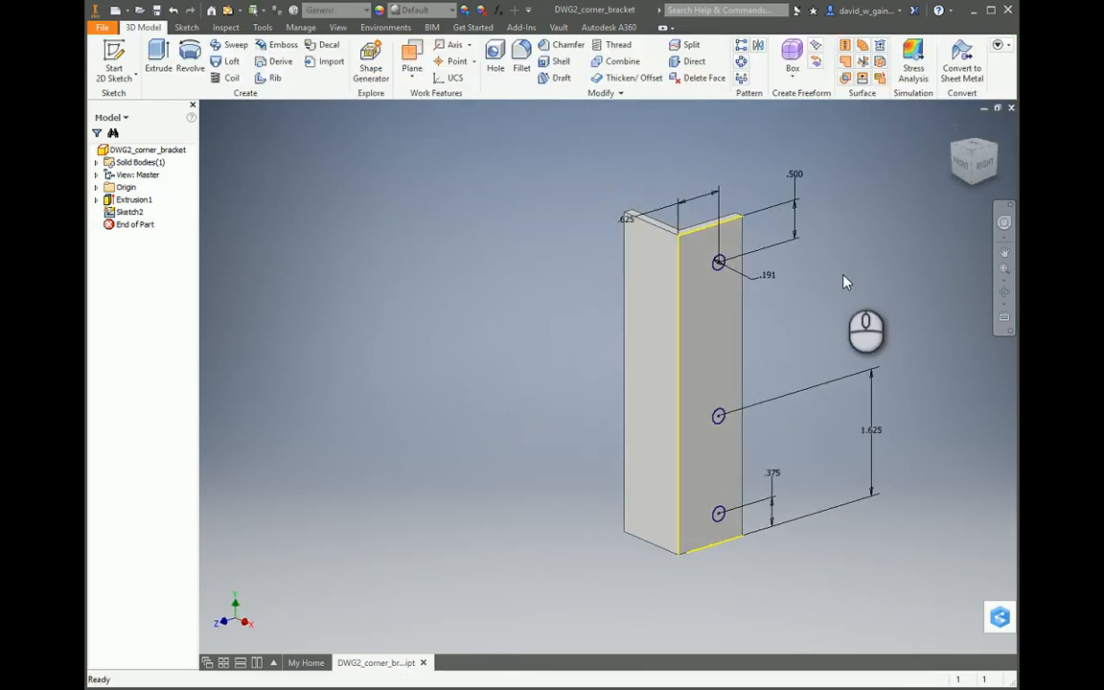
Step: Extrude the three circles as a cut into the bracket leg with the extents set to All
left_click(159, 63)
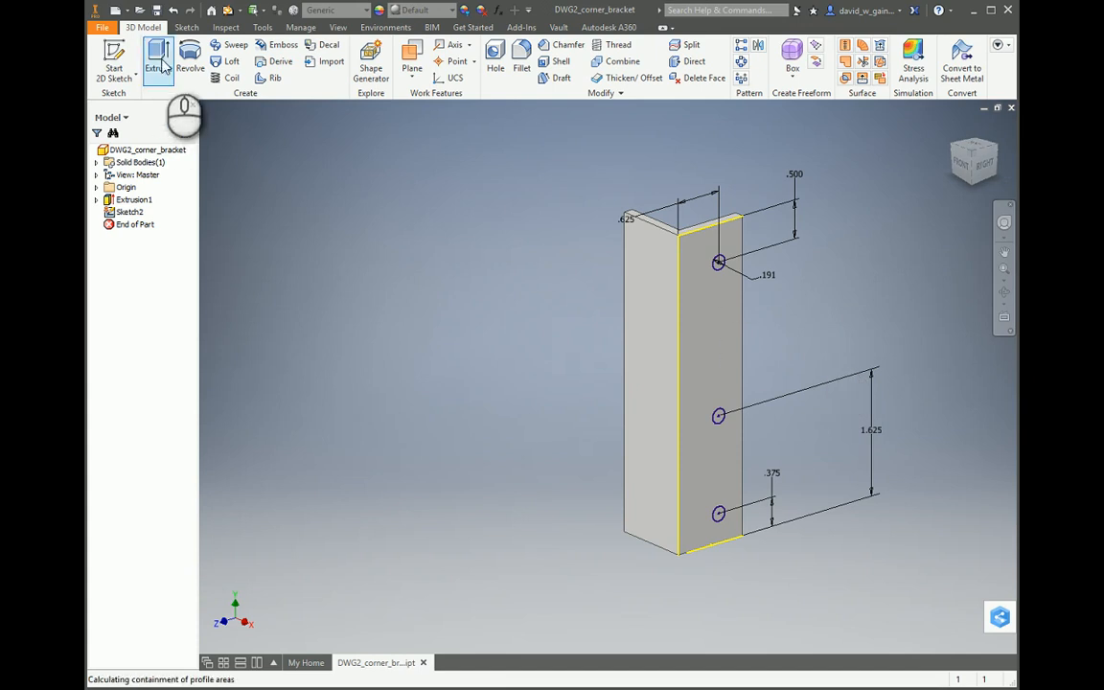
left_click_drag(800, 216, 369, 220)
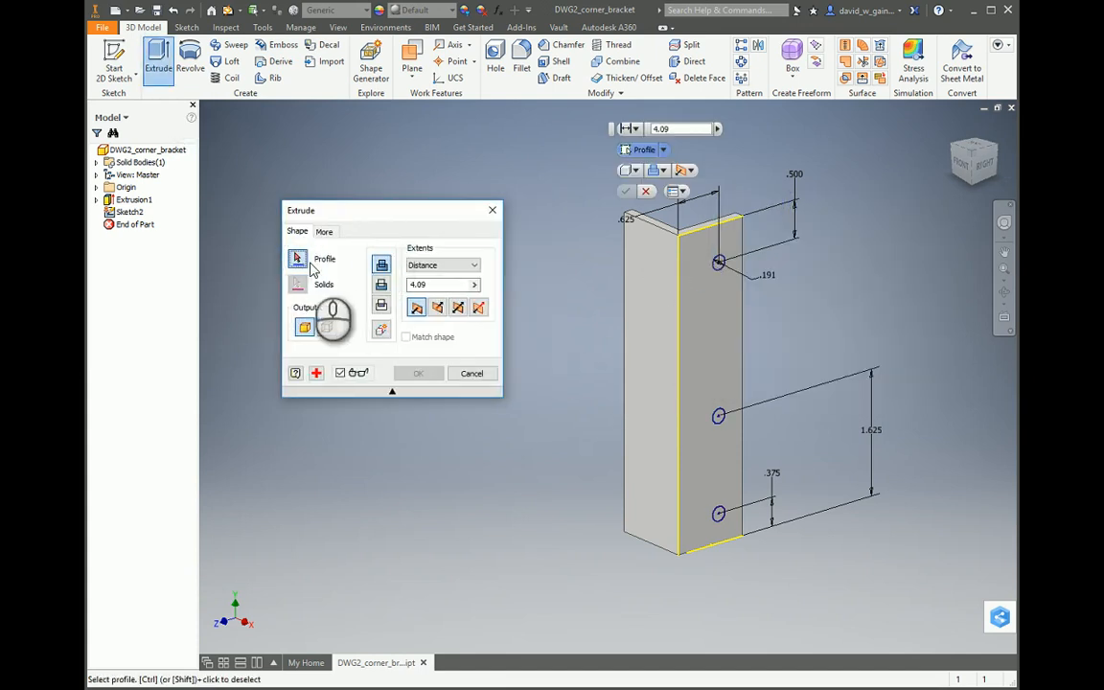
left_click(719, 262)
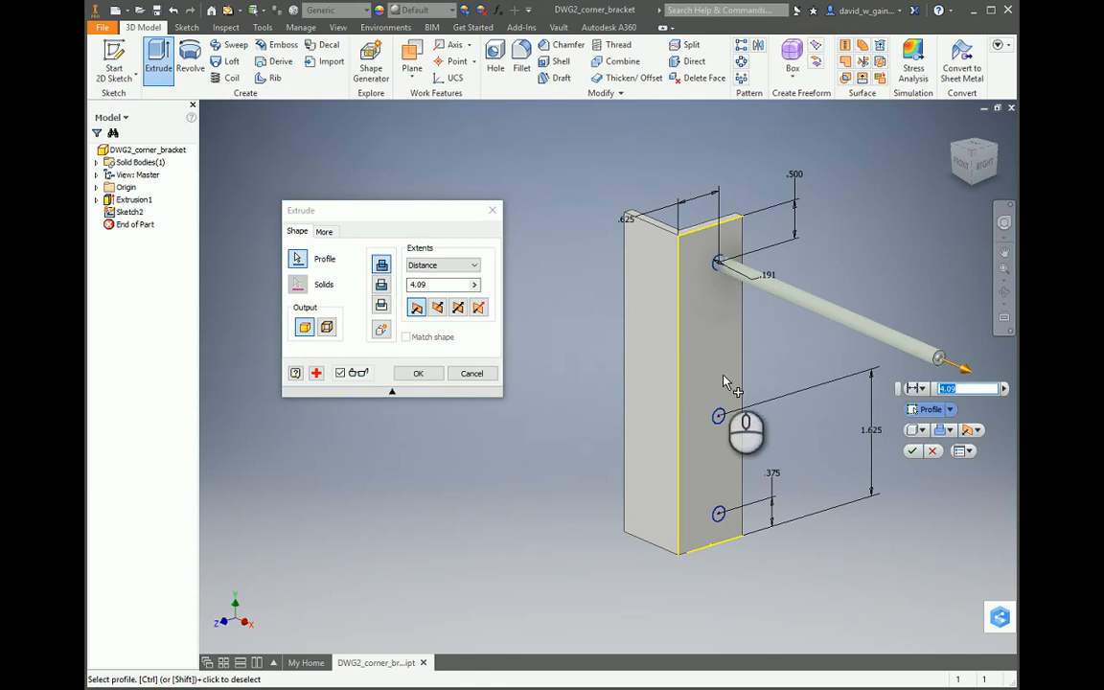
left_click(720, 417)
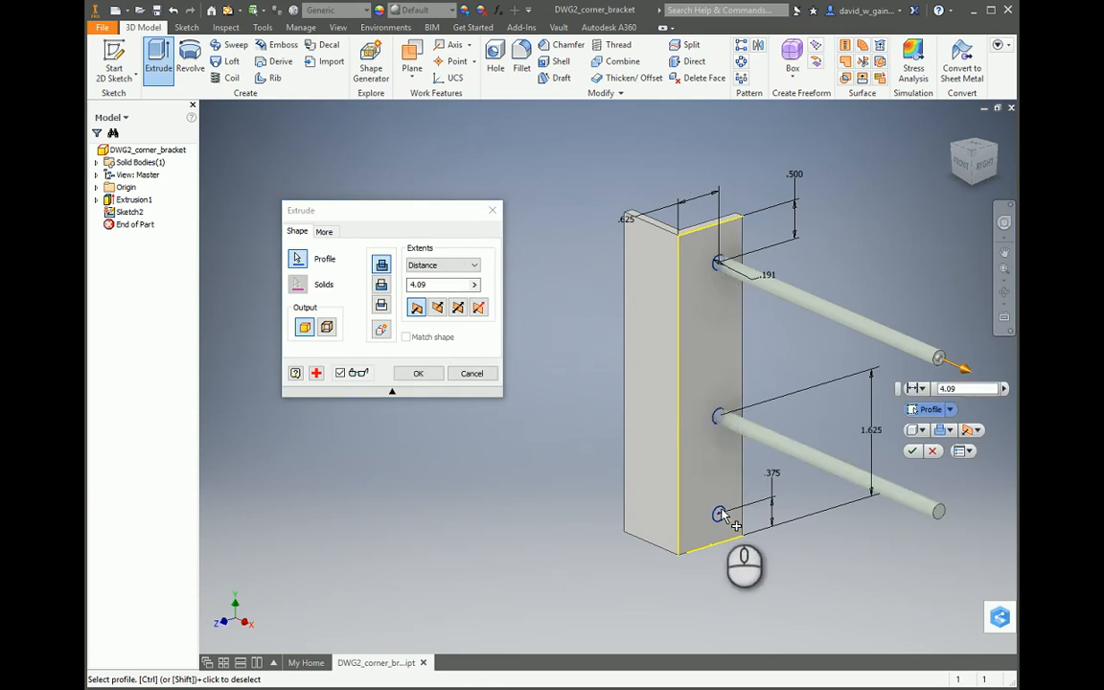
left_click(720, 515)
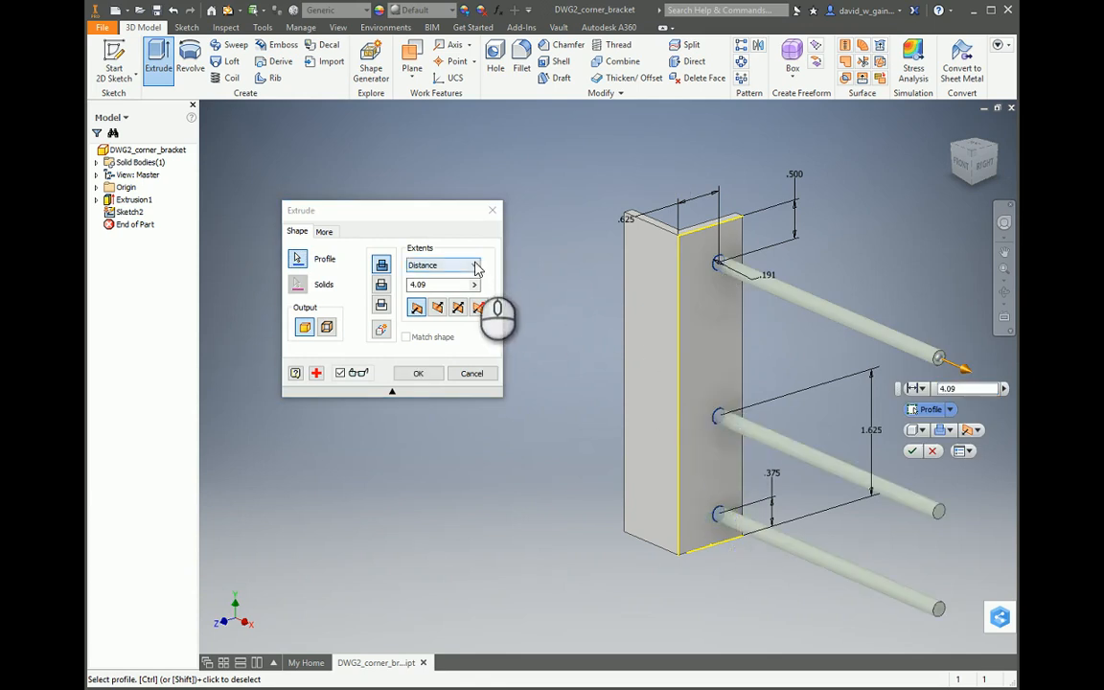
left_click(437, 307)
left_click(477, 266)
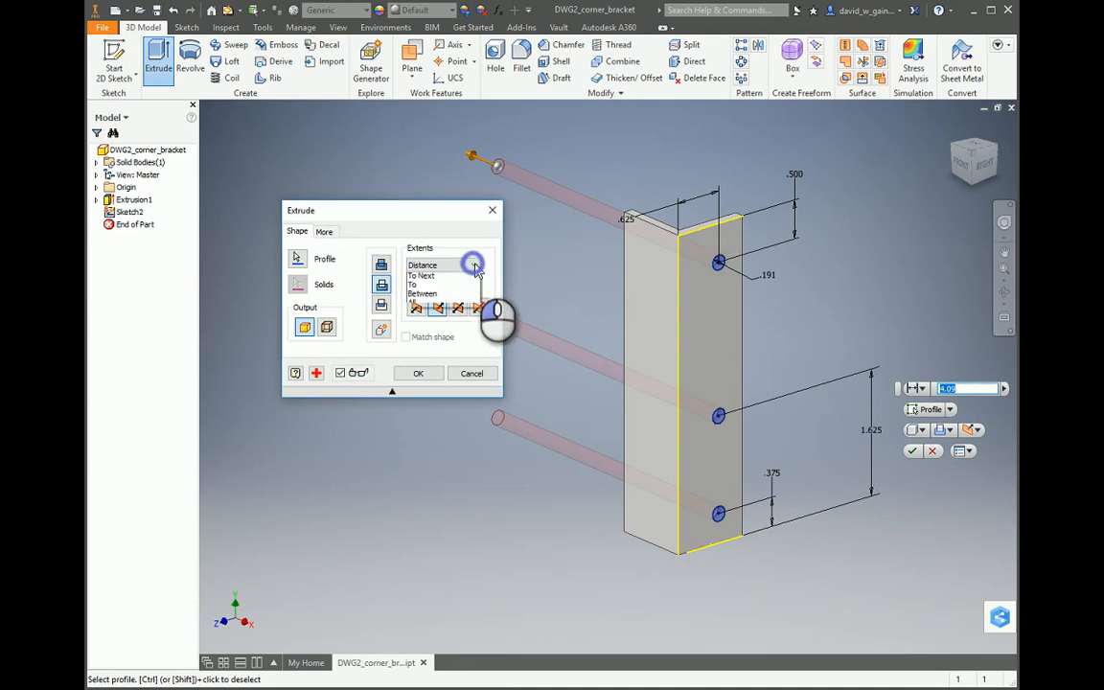
left_click(424, 303)
left_click(420, 373)
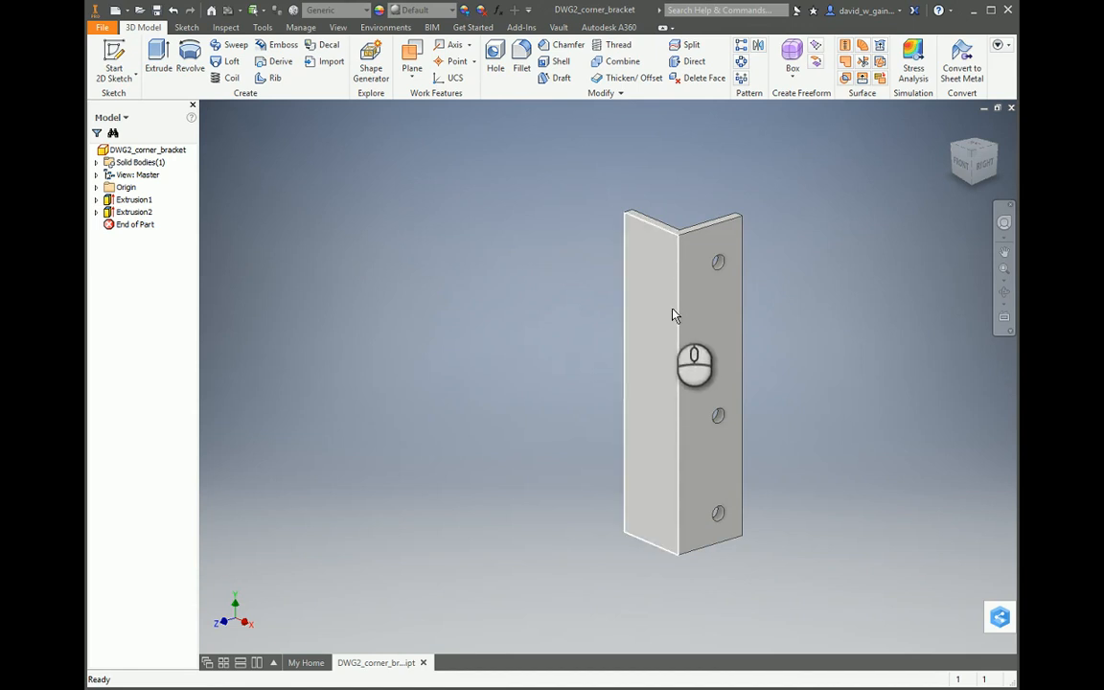
Step: Start a sketch on the other leg's outer face and draw three circles, two near the bottom and one near the top, the middle about 0.26 in wide
left_click(99, 55)
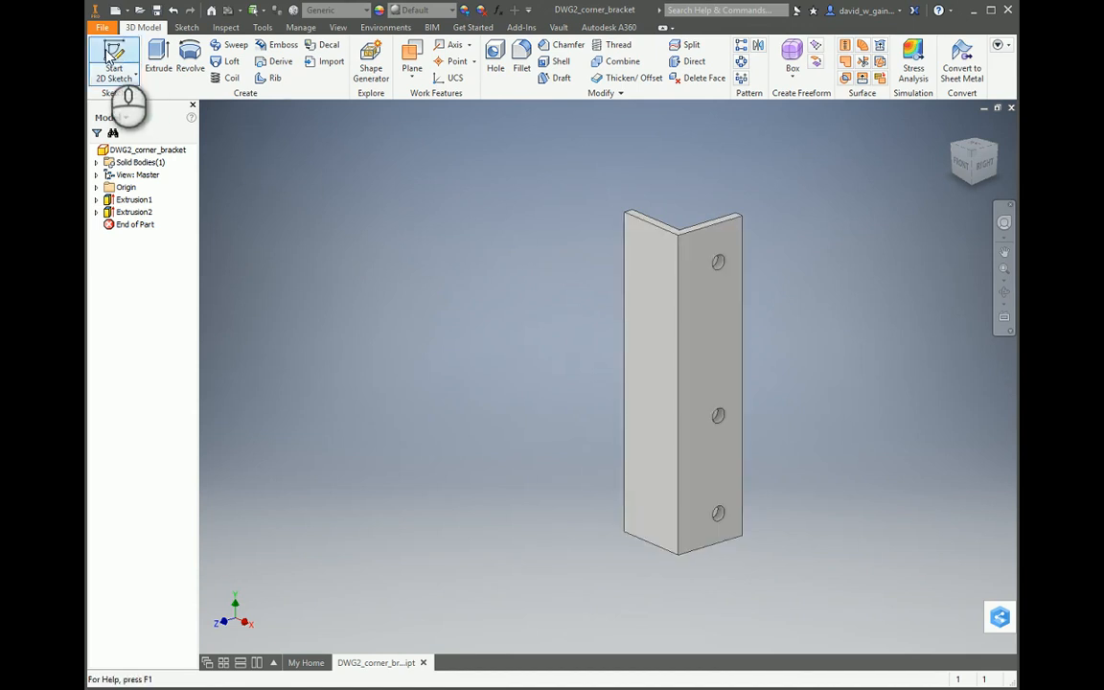
left_click(668, 318)
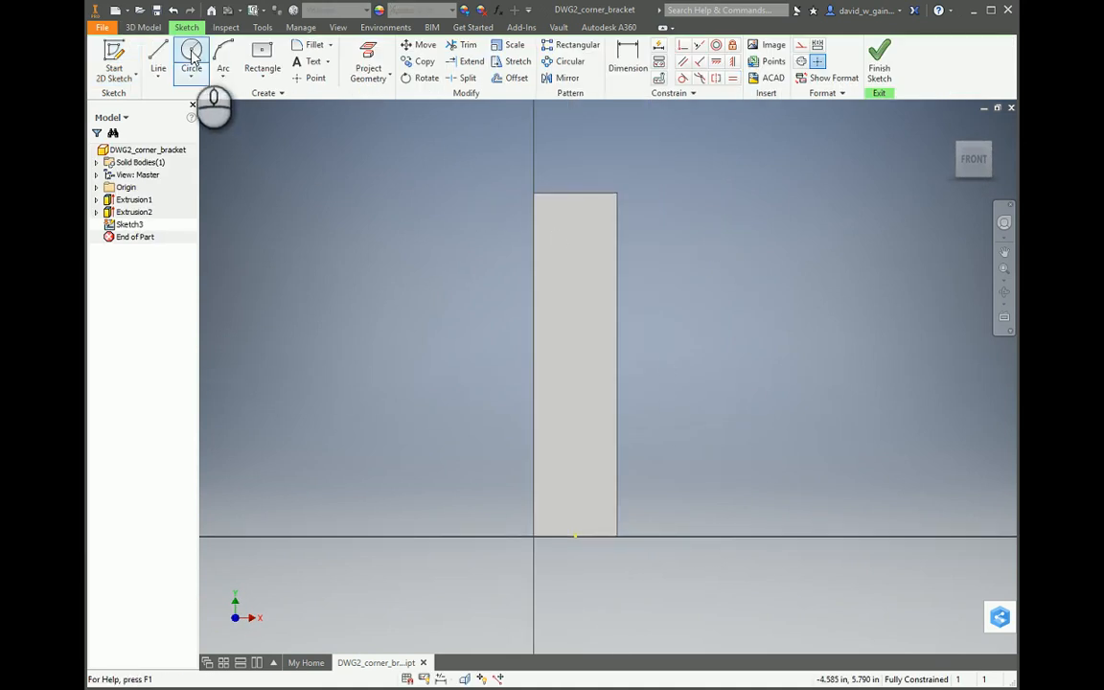
left_click(191, 55)
left_click(560, 502)
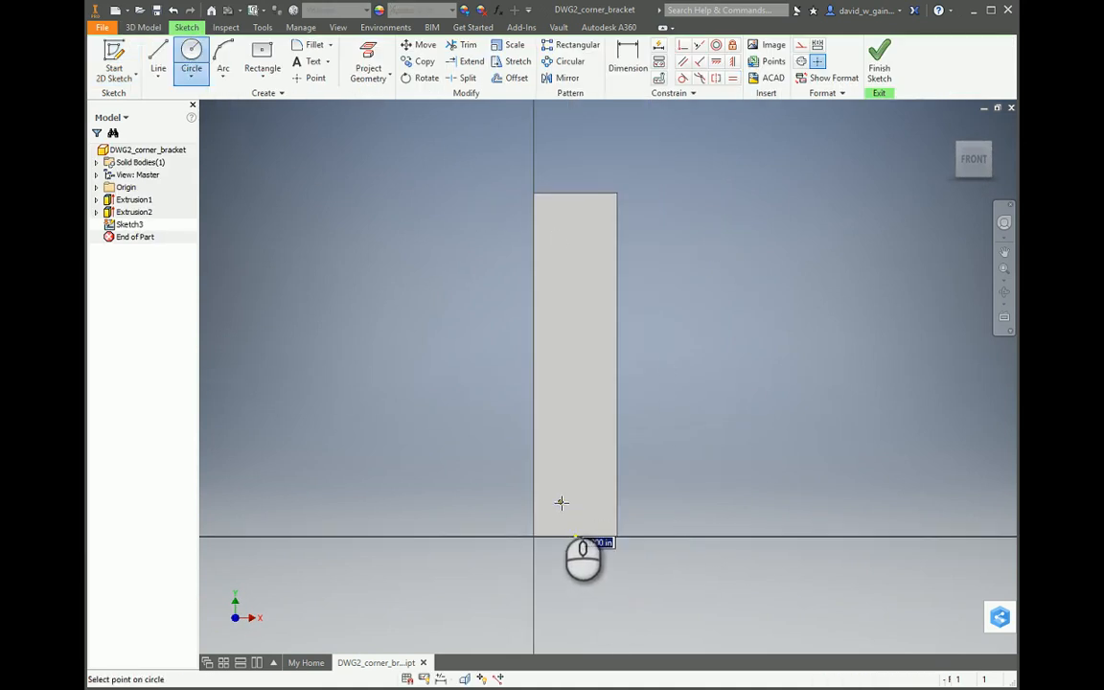
left_click(569, 503)
left_click(565, 453)
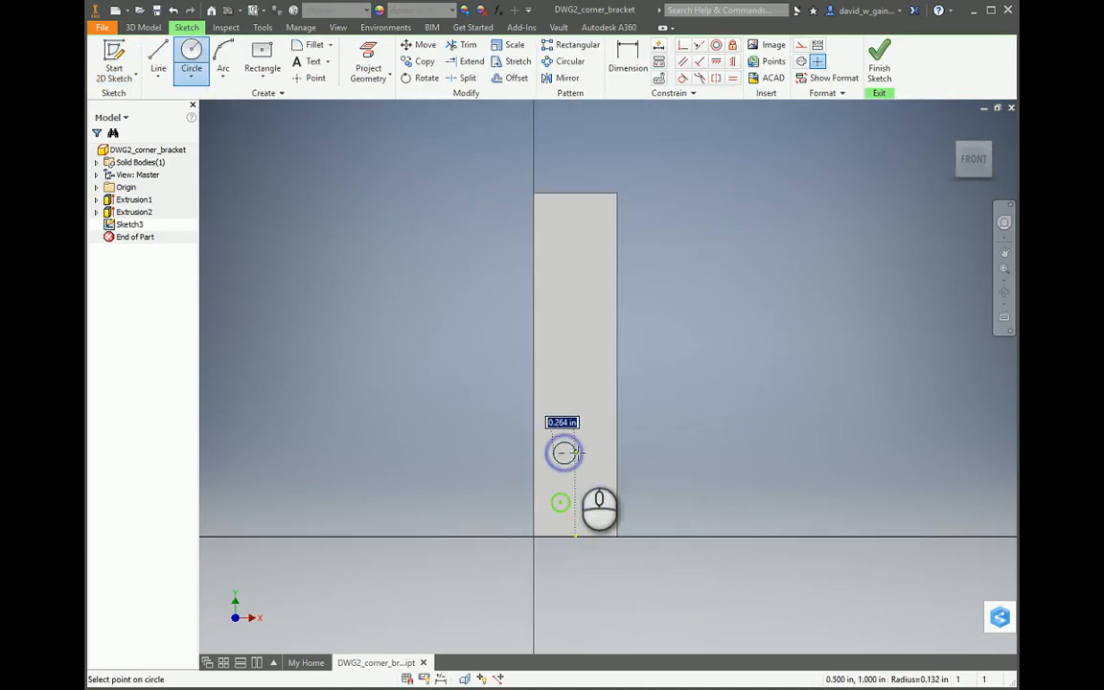
left_click(576, 453)
left_click(561, 244)
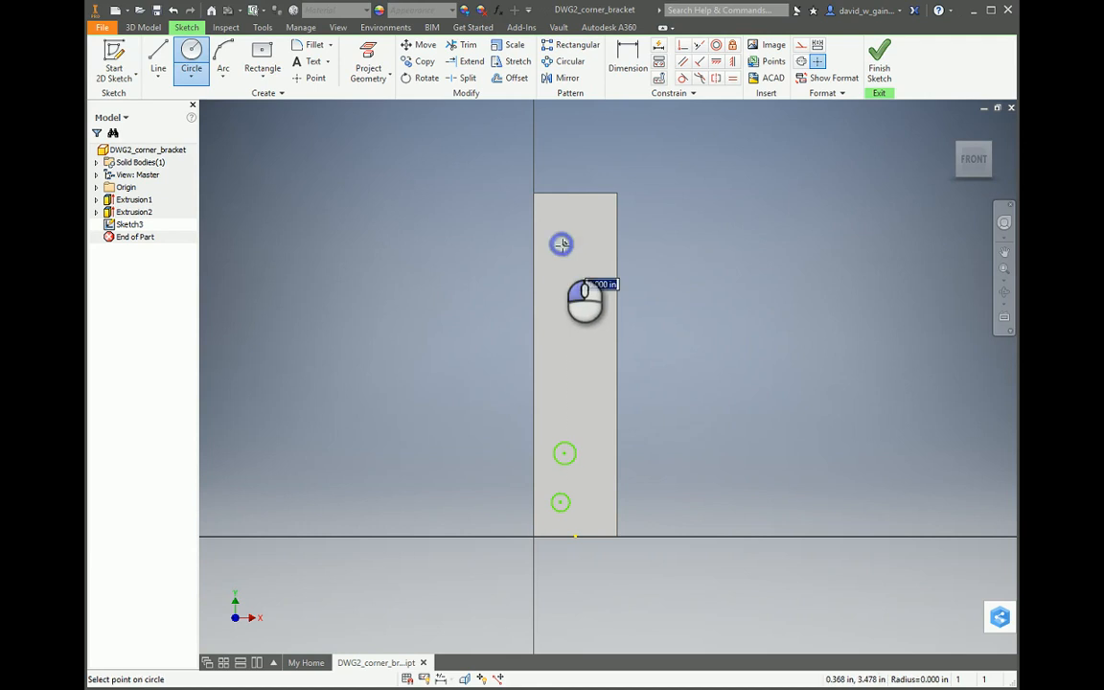
left_click(575, 245)
key("Escape")
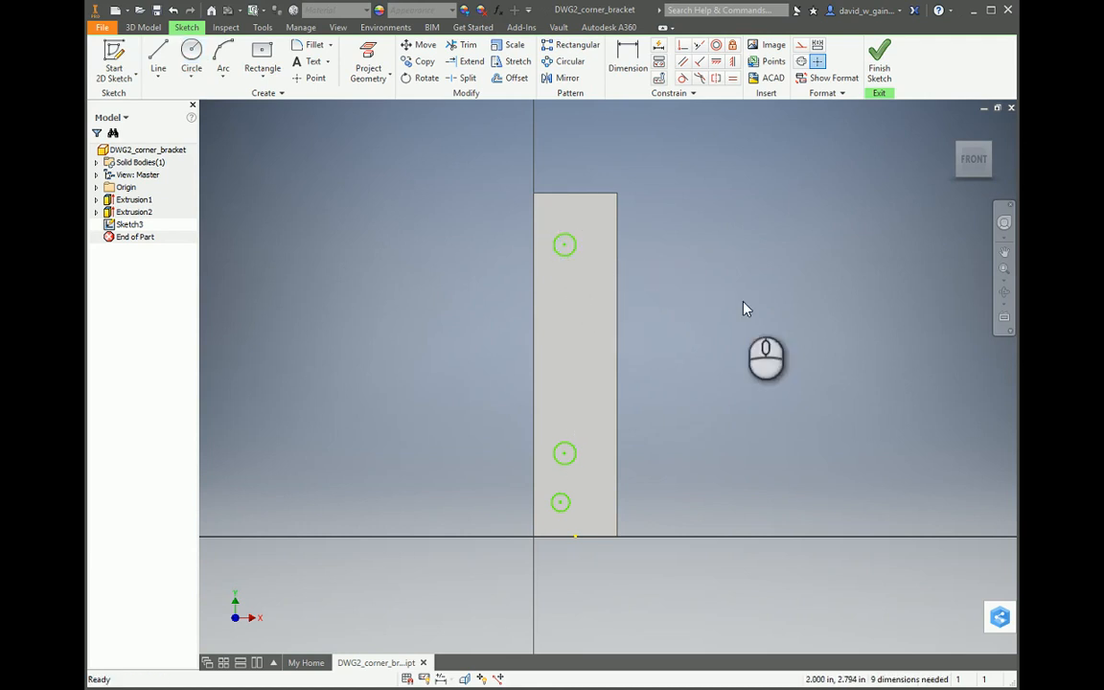
Step: Apply vertical constraints aligning the middle and bottom circle centers with the top circle's center
left_click(732, 60)
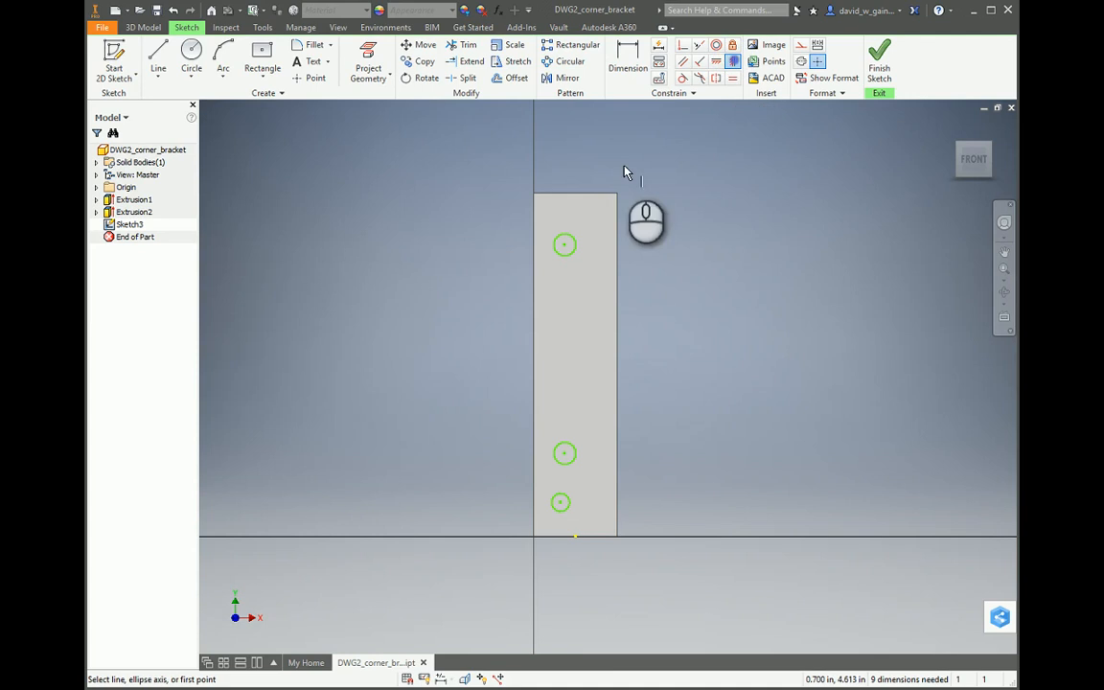
left_click(566, 245)
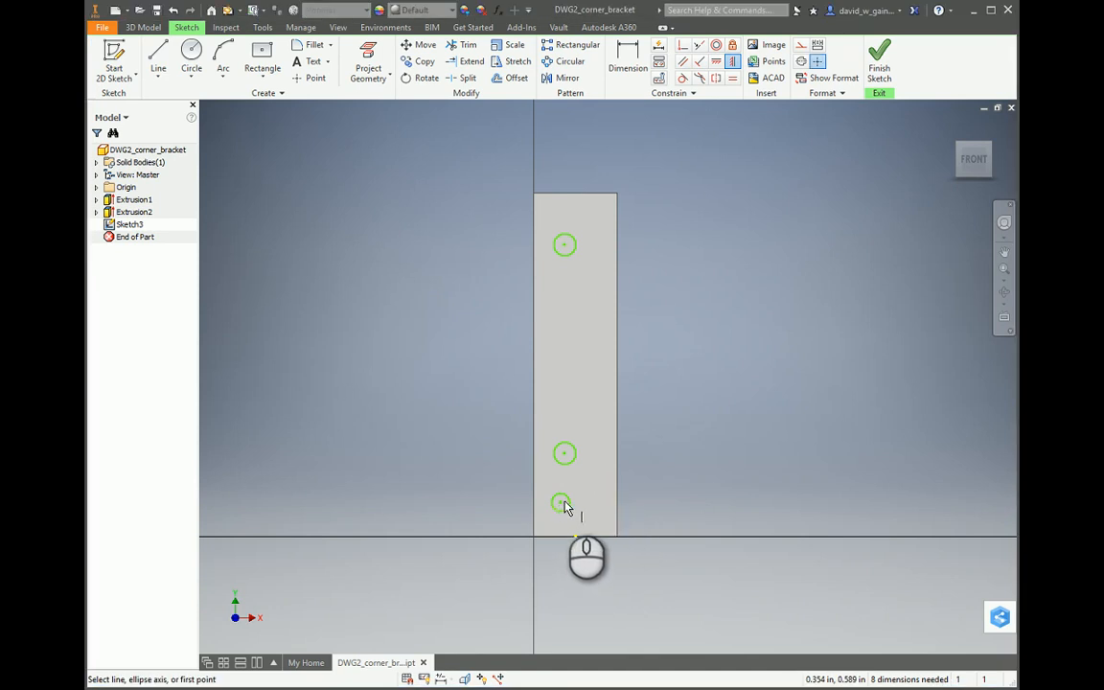
left_click(732, 62)
left_click(564, 245)
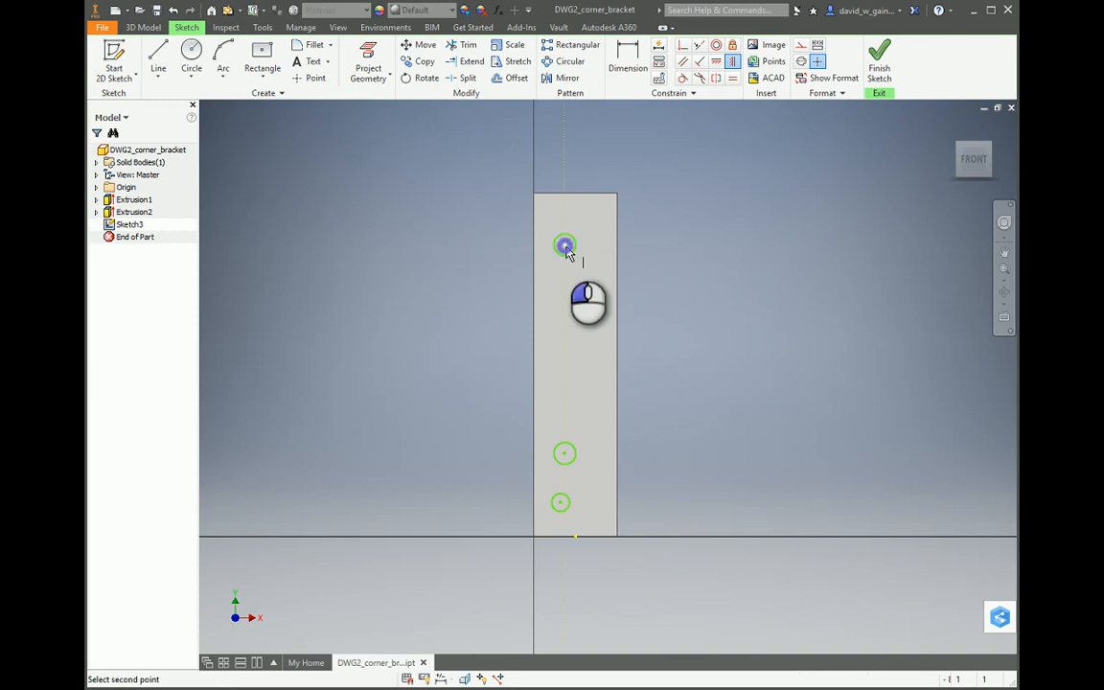
left_click(565, 454)
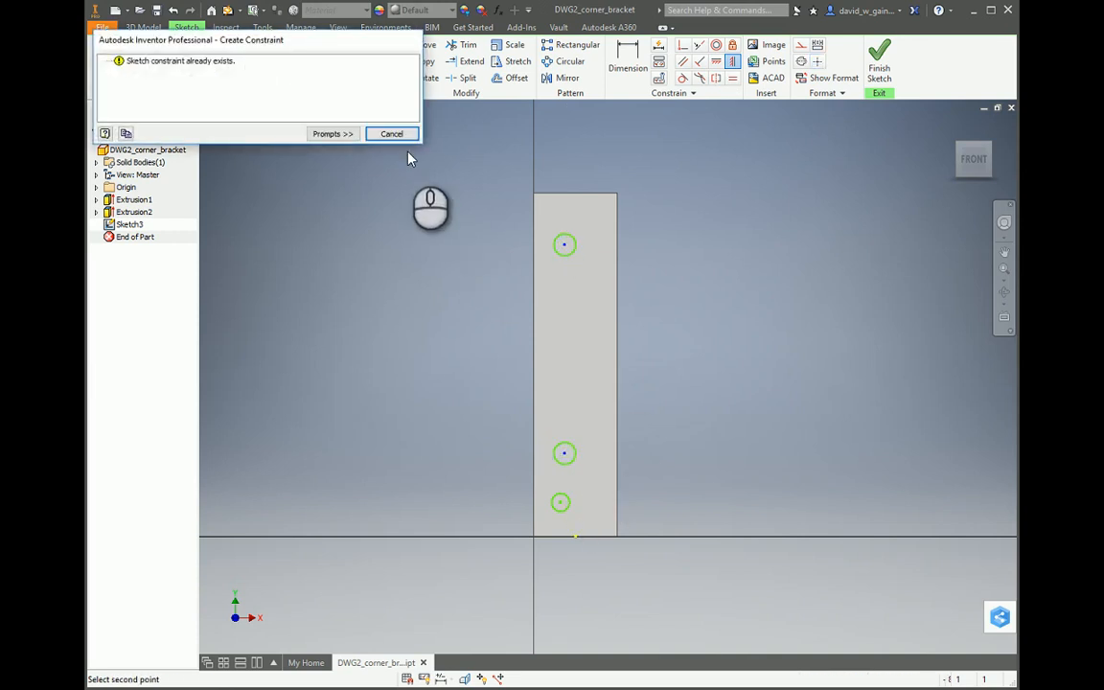
left_click(390, 133)
left_click(565, 246)
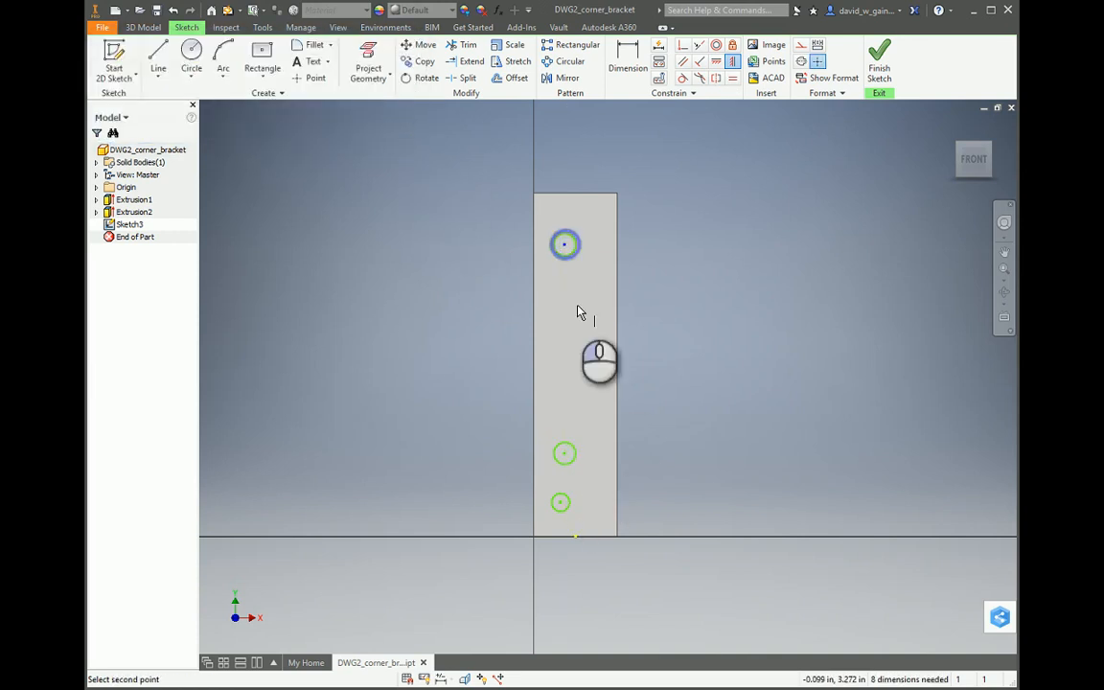
left_click(563, 504)
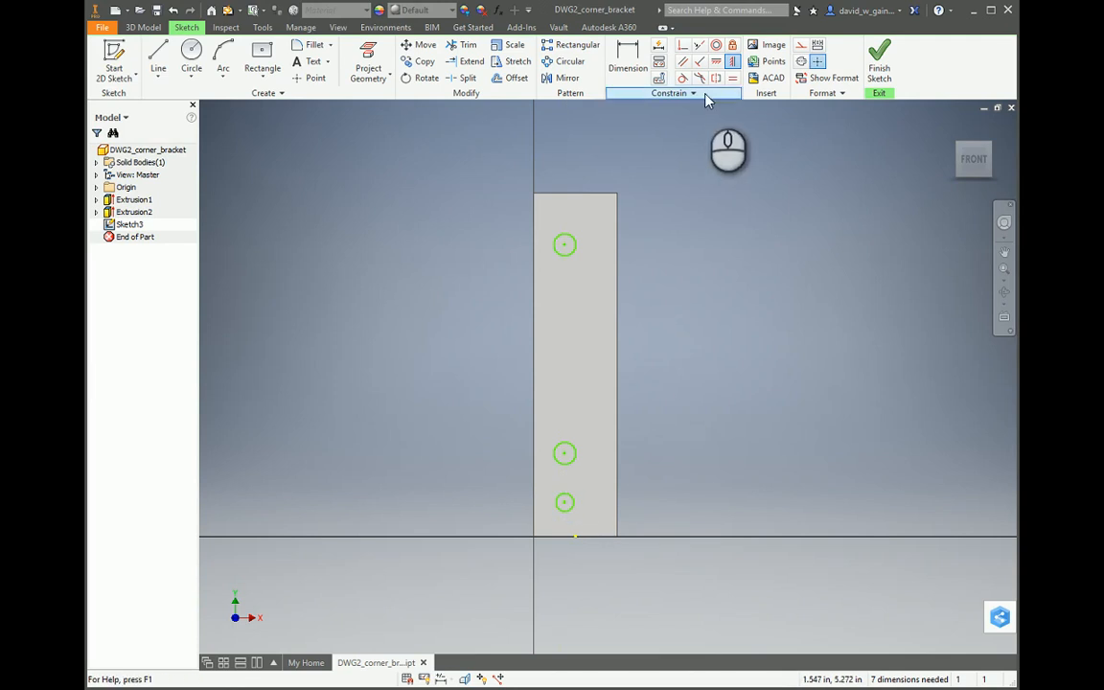
Step: Dimension the top circle's center 0.5 in below the top edge of this leg's face
left_click(630, 55)
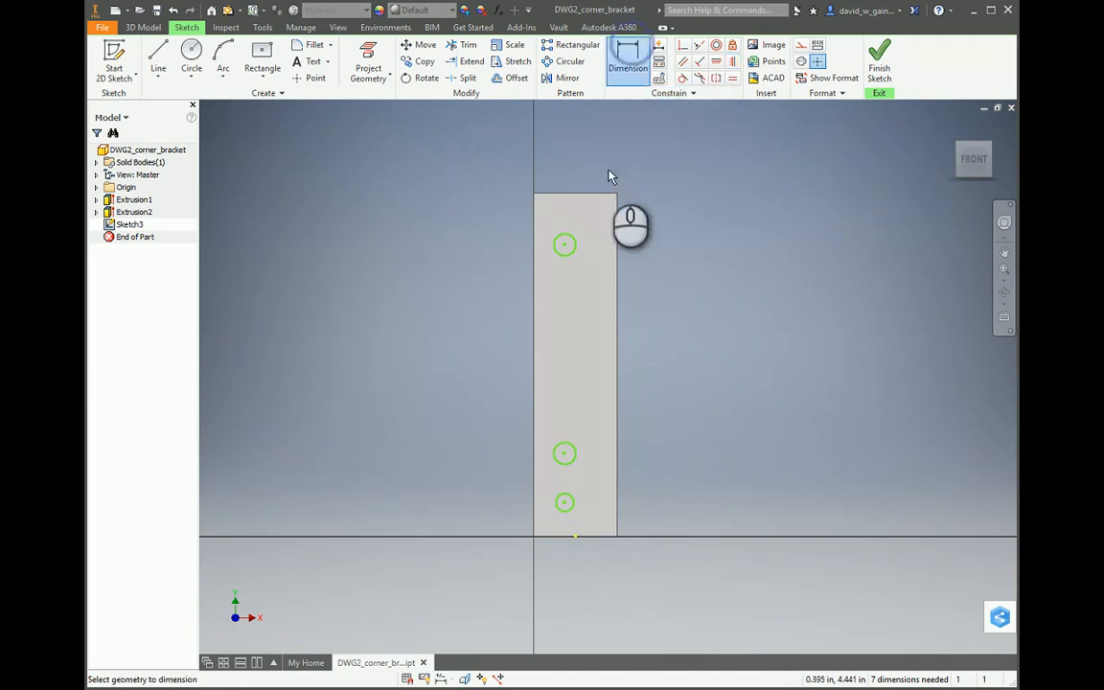
left_click(564, 245)
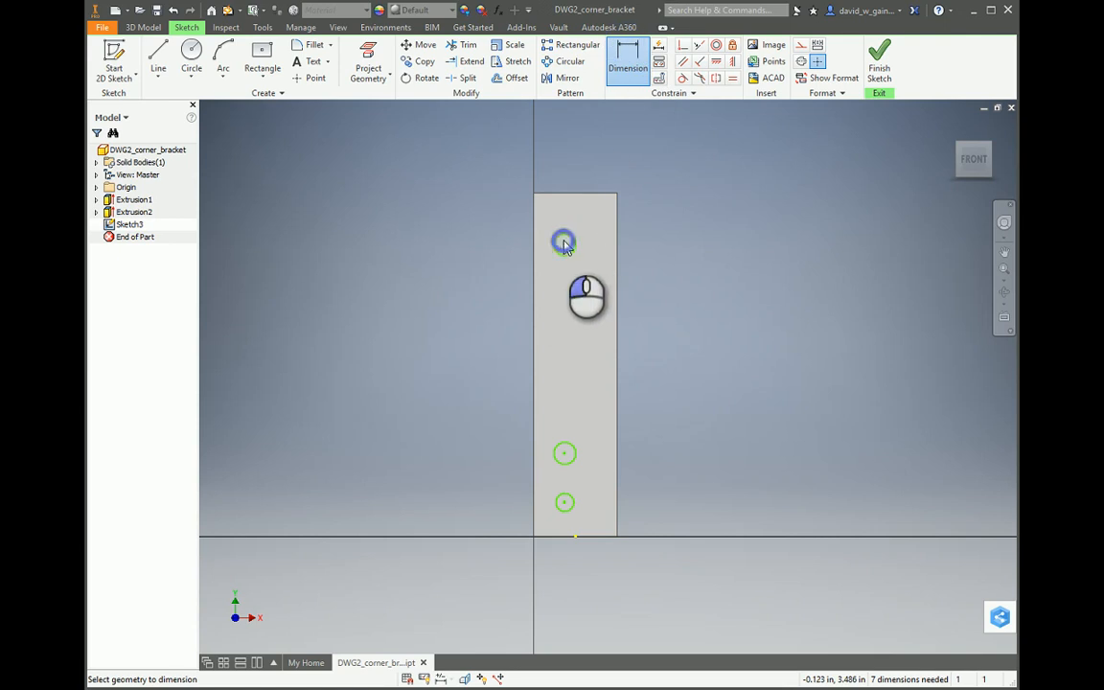
left_click(557, 194)
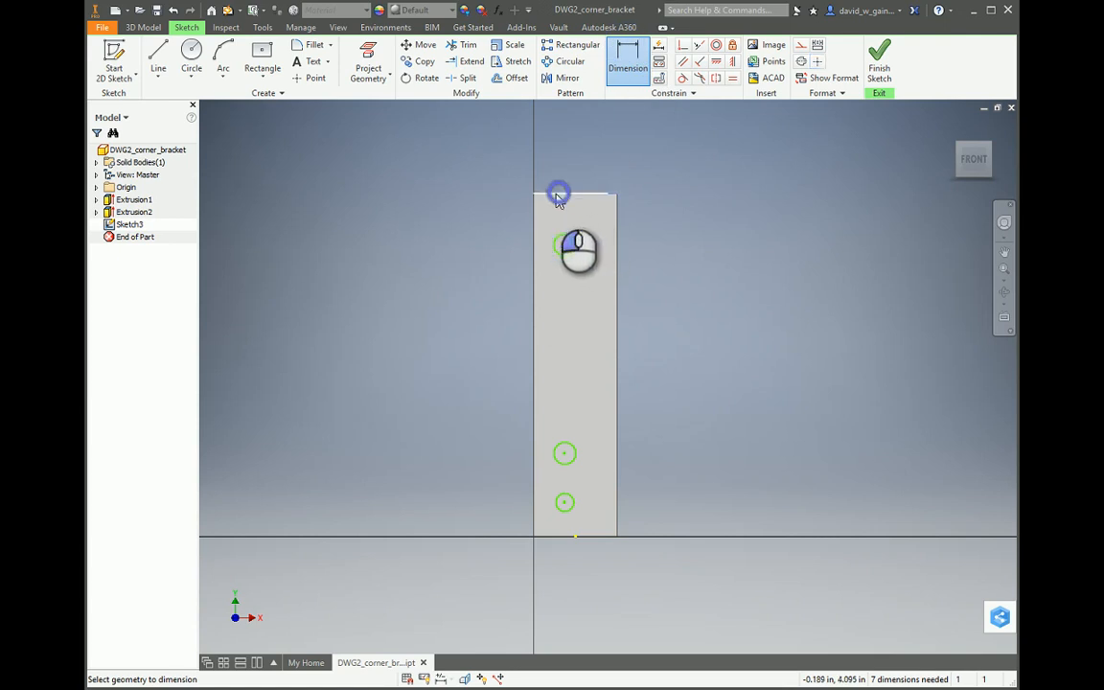
left_click(489, 229)
type(".5")
key("Return")
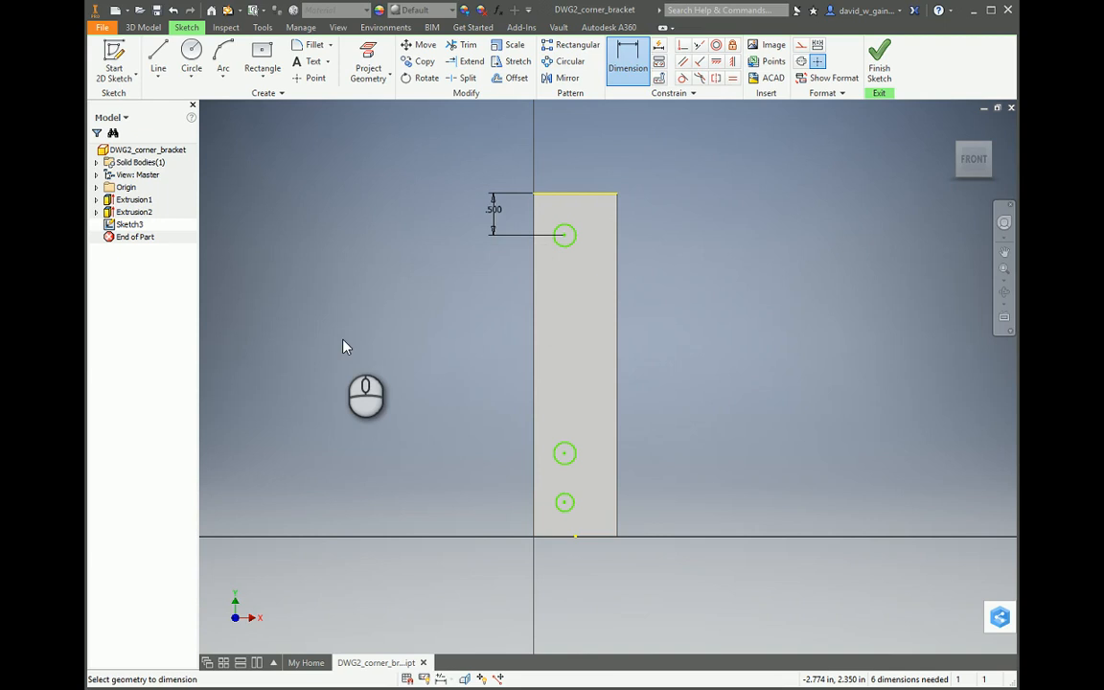
Step: Dimension the bottom circle's center 0.375 in above the bottom edge of this leg's face
left_click(557, 537)
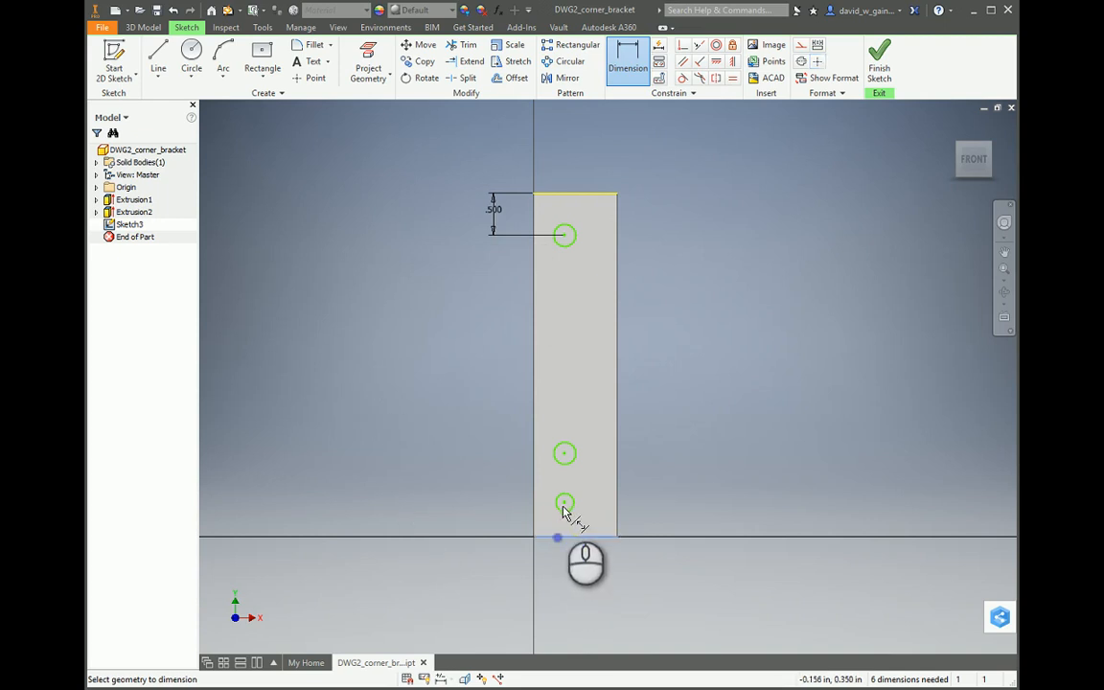
left_click(564, 504)
left_click(480, 519)
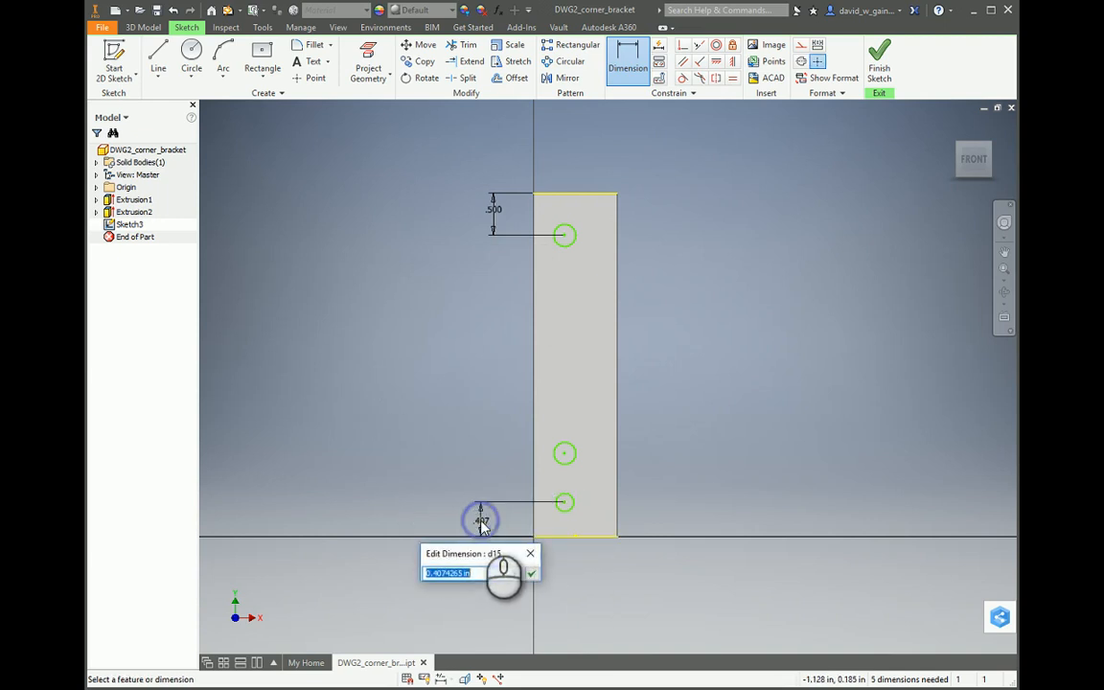
type(".375")
key("Return")
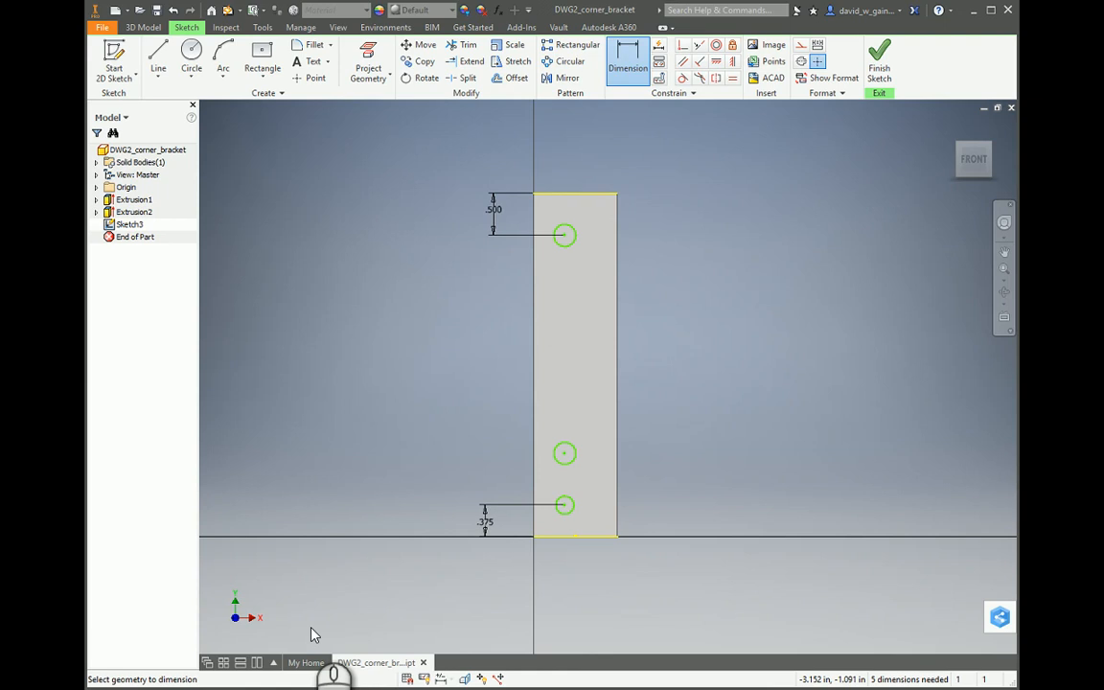
Step: Dimension the middle circle's center 2-.375 (1.625 in) above the bottom edge of this leg's face
left_click(565, 536)
left_click(565, 454)
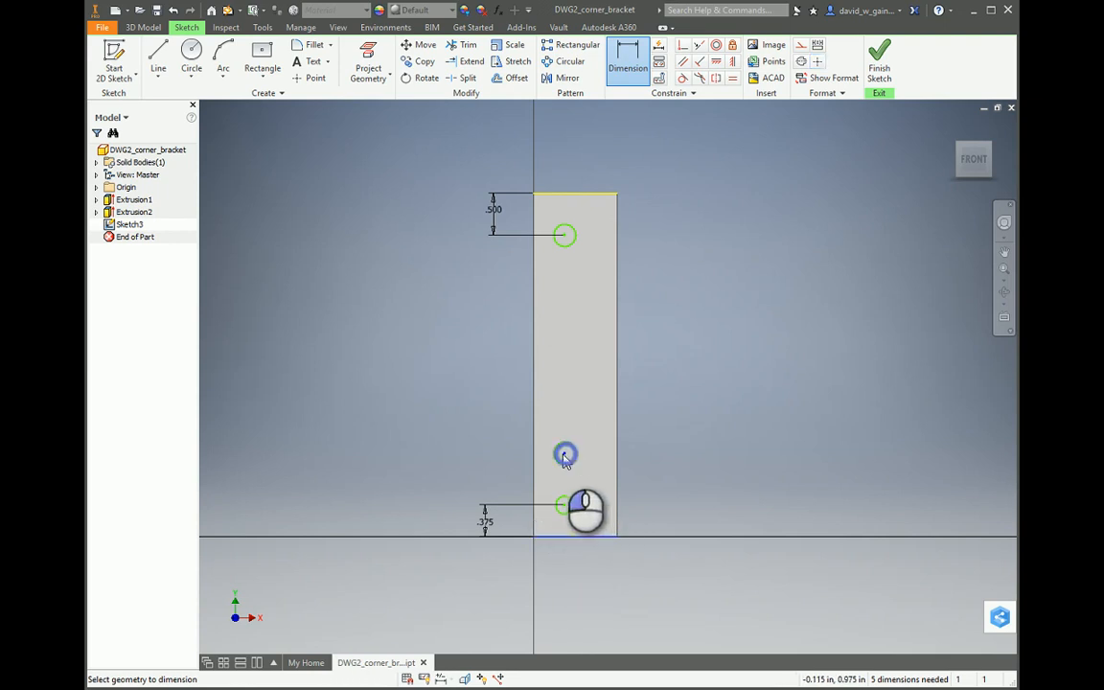
left_click(443, 475)
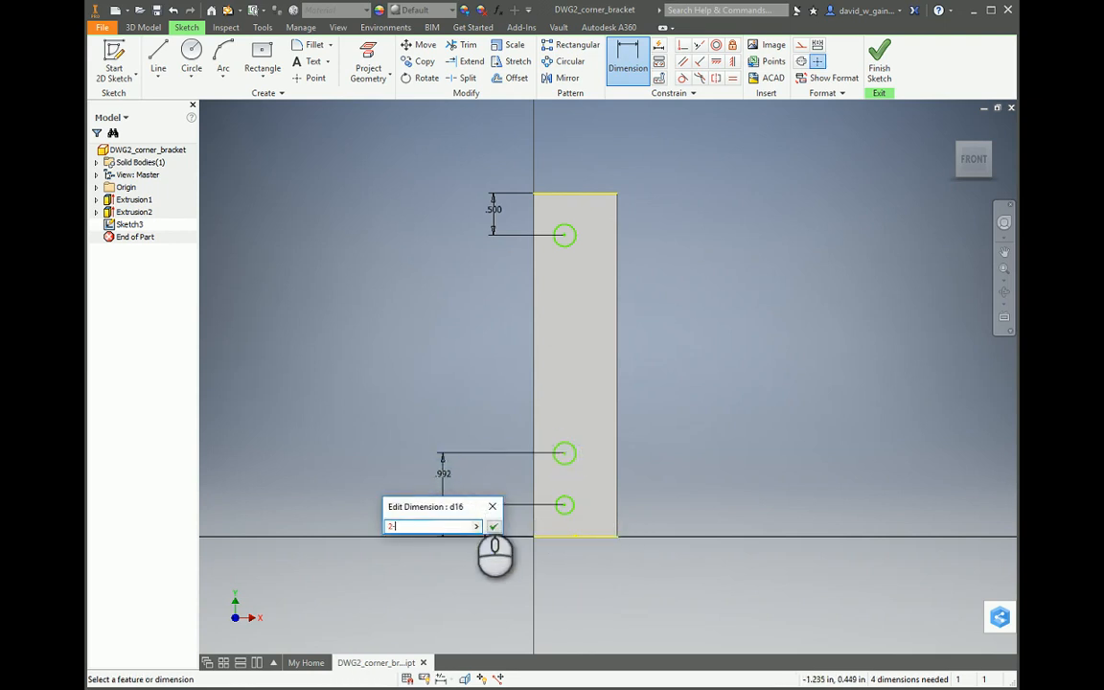
type("2-.375")
key("Return")
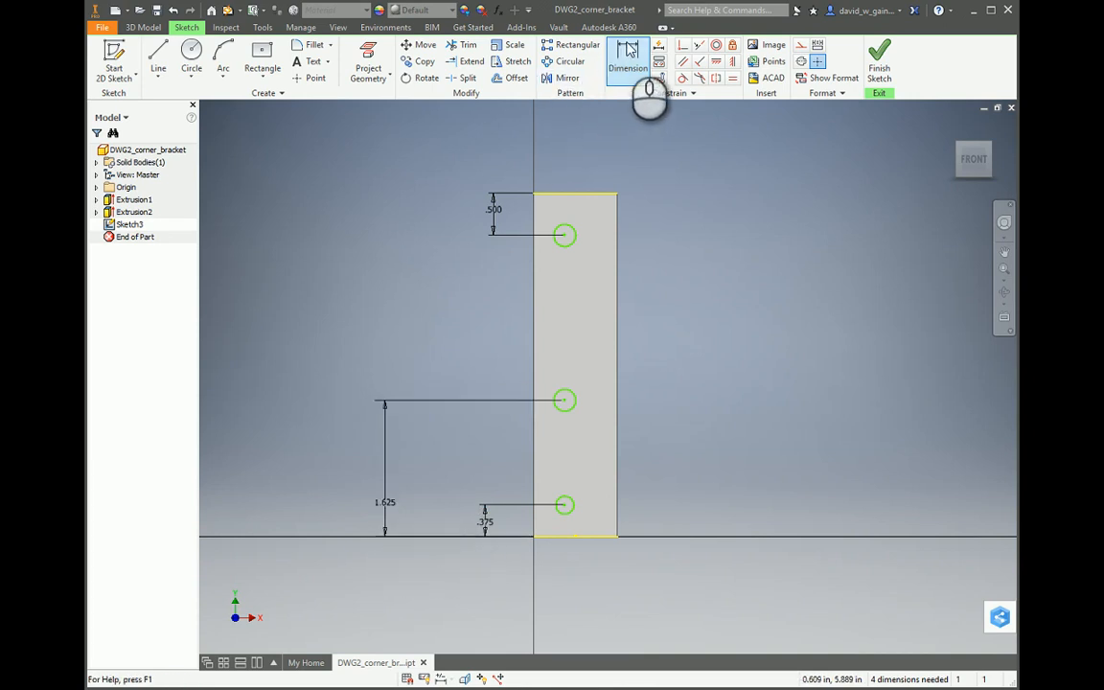
Step: Dimension the top circle's center 0.625 in horizontally from the face's long edge at the bracket's outer corner
left_click(630, 58)
left_click(564, 235)
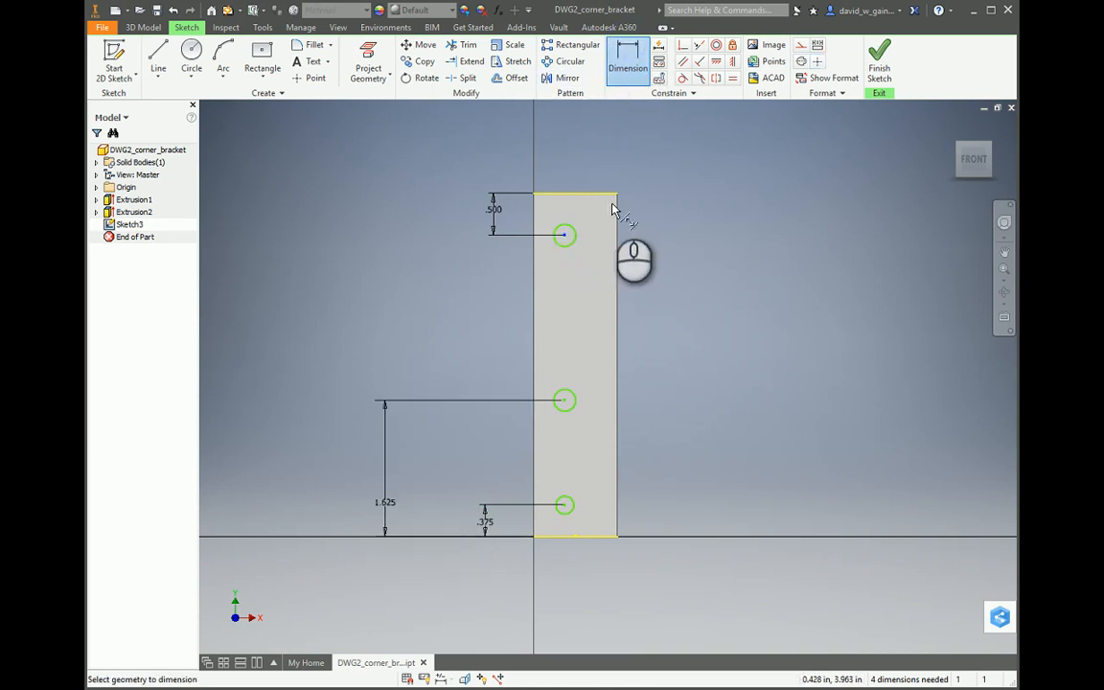
left_click(618, 204)
left_click(648, 168)
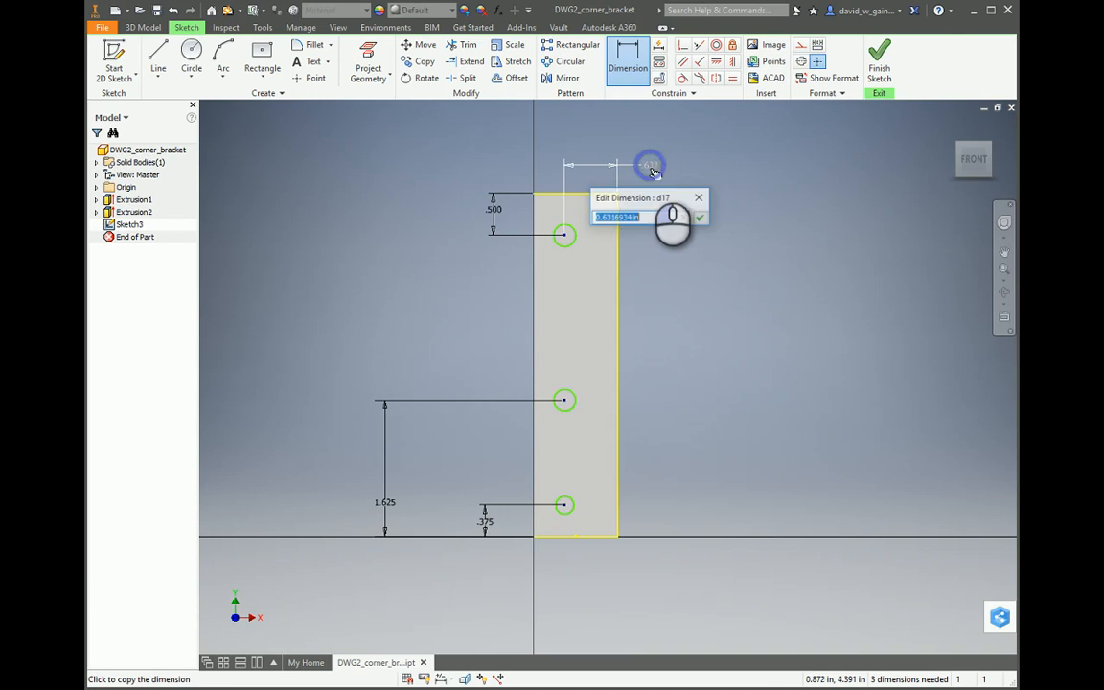
type(".625")
key("Return")
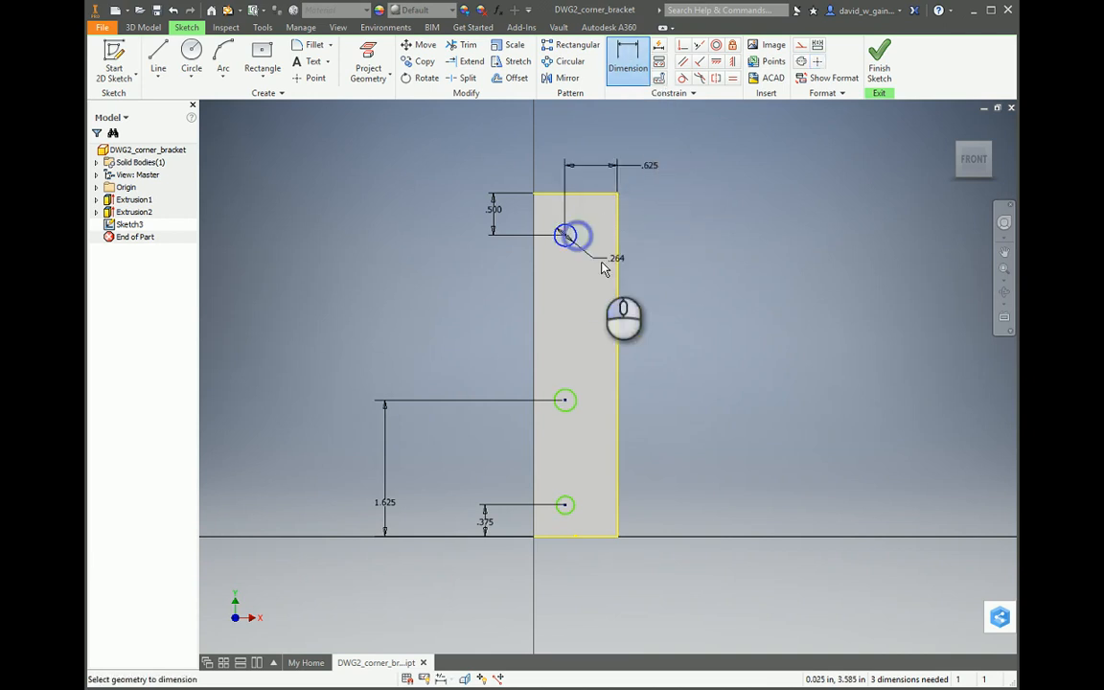
Step: Dimension the top circle's diameter as 0.191 in
left_click(574, 236)
left_click(653, 279)
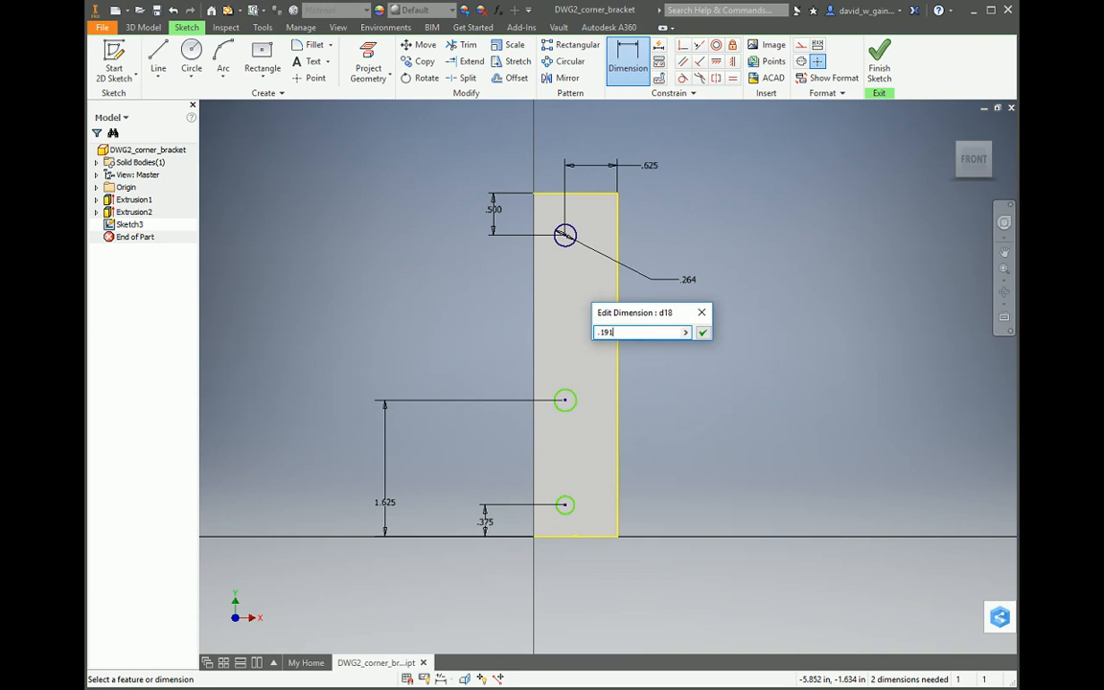
type(".191")
key("Return")
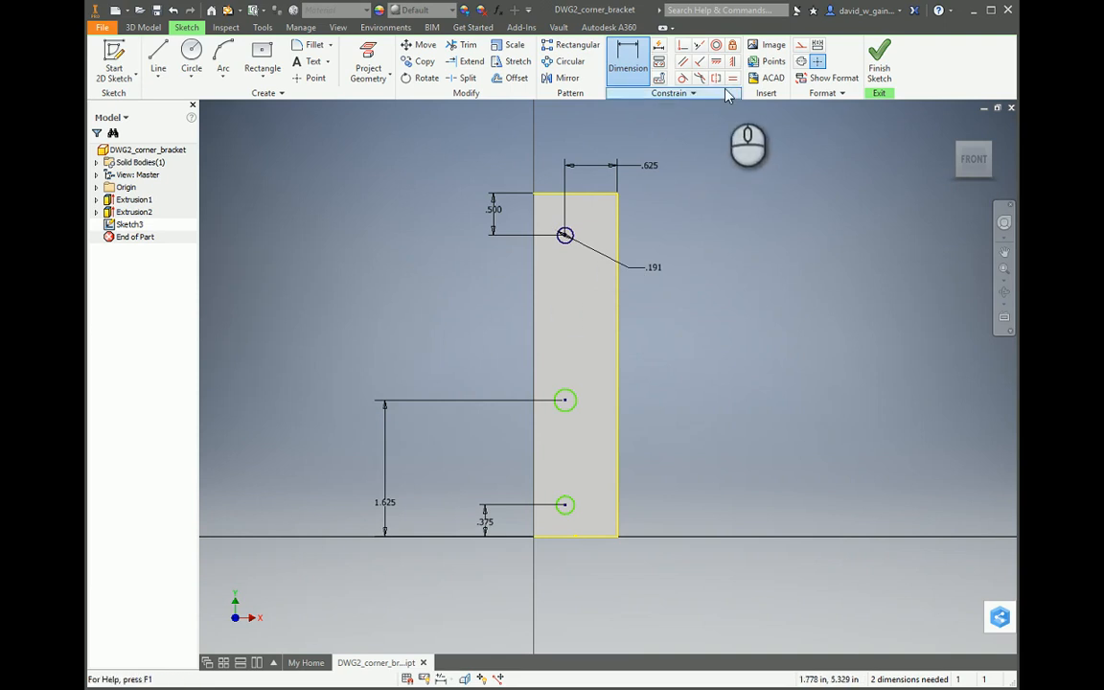
Step: Apply equal constraints matching the middle and bottom circles to the top circle, and finish the sketch
left_click(732, 78)
left_click(564, 236)
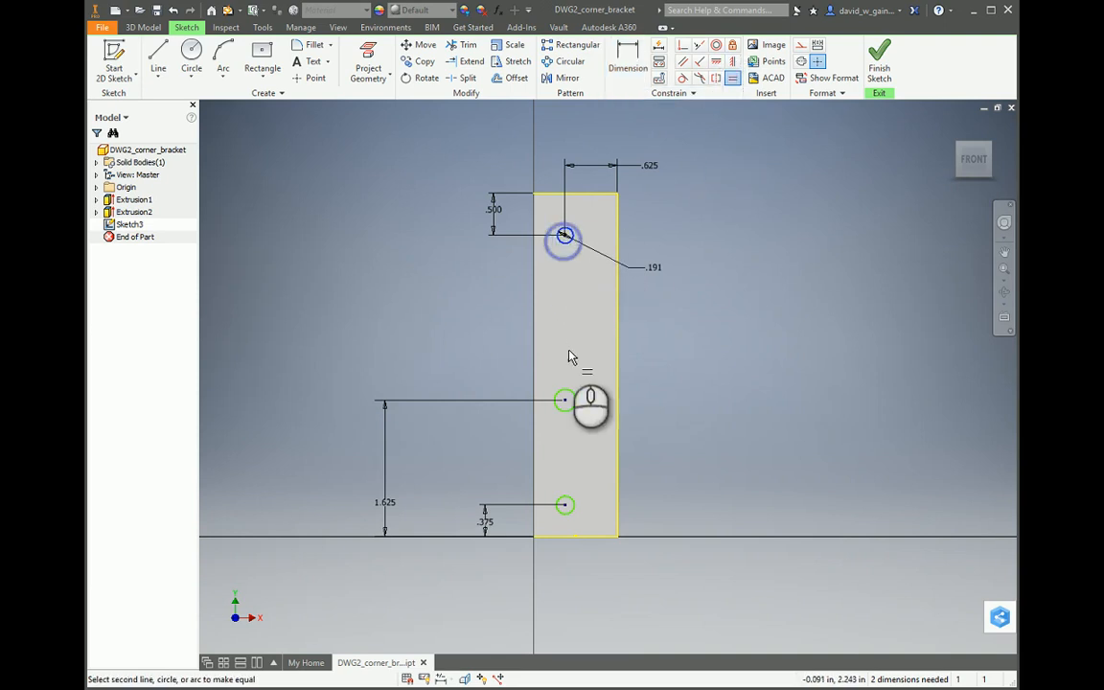
left_click(566, 398)
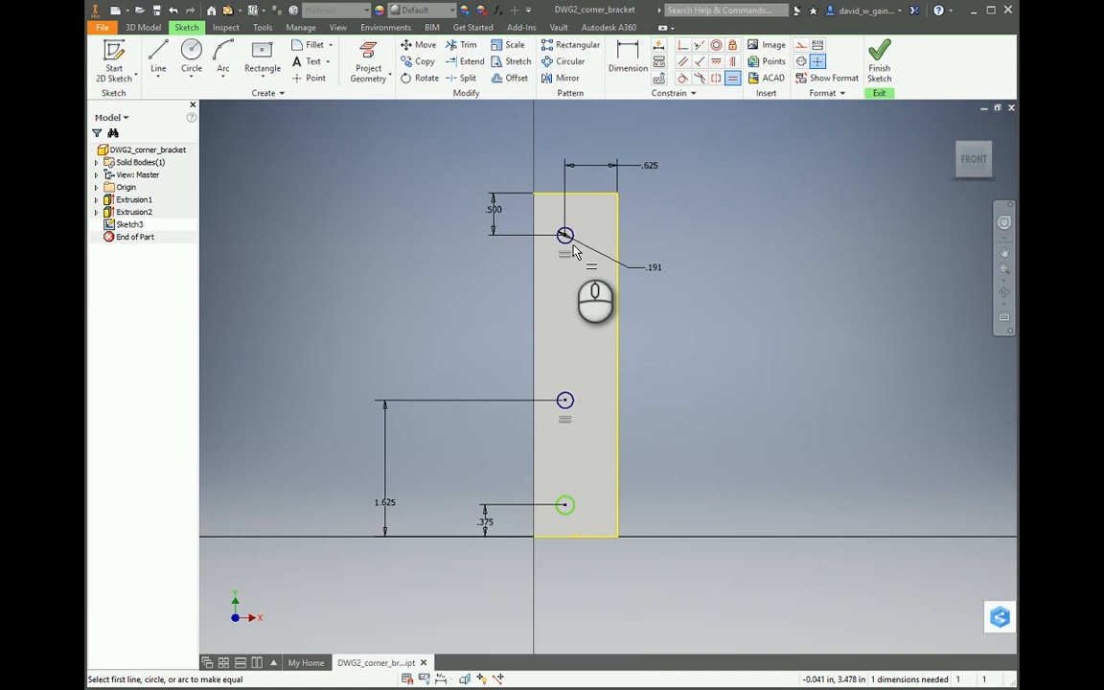
left_click(564, 240)
left_click(565, 505)
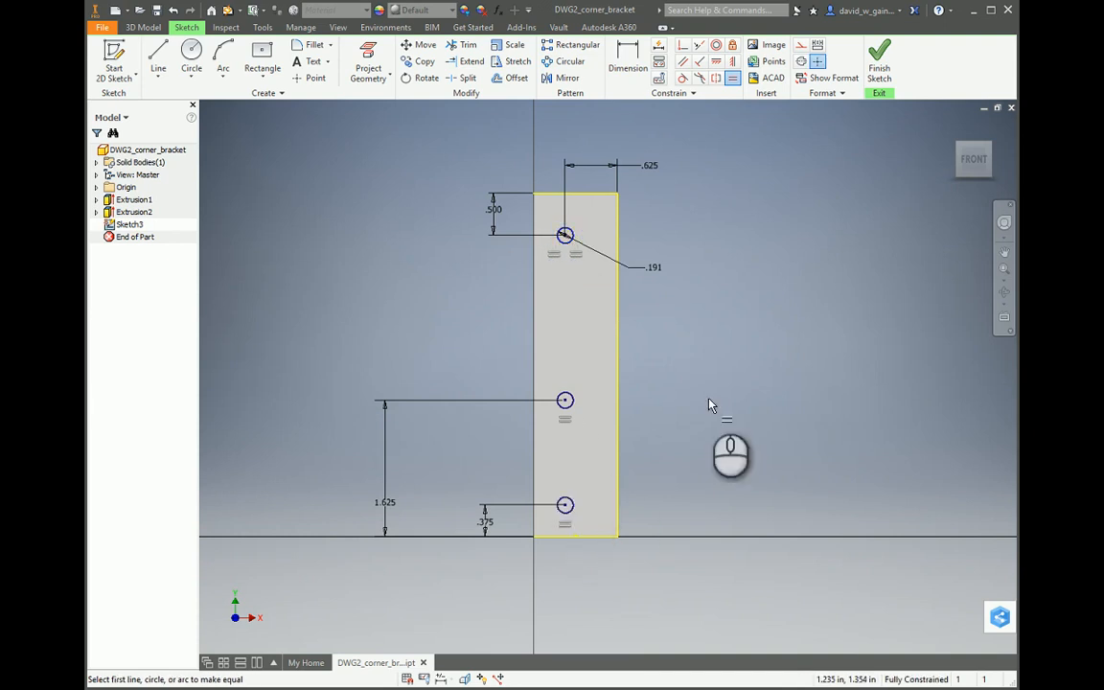
key("Escape")
left_click(880, 60)
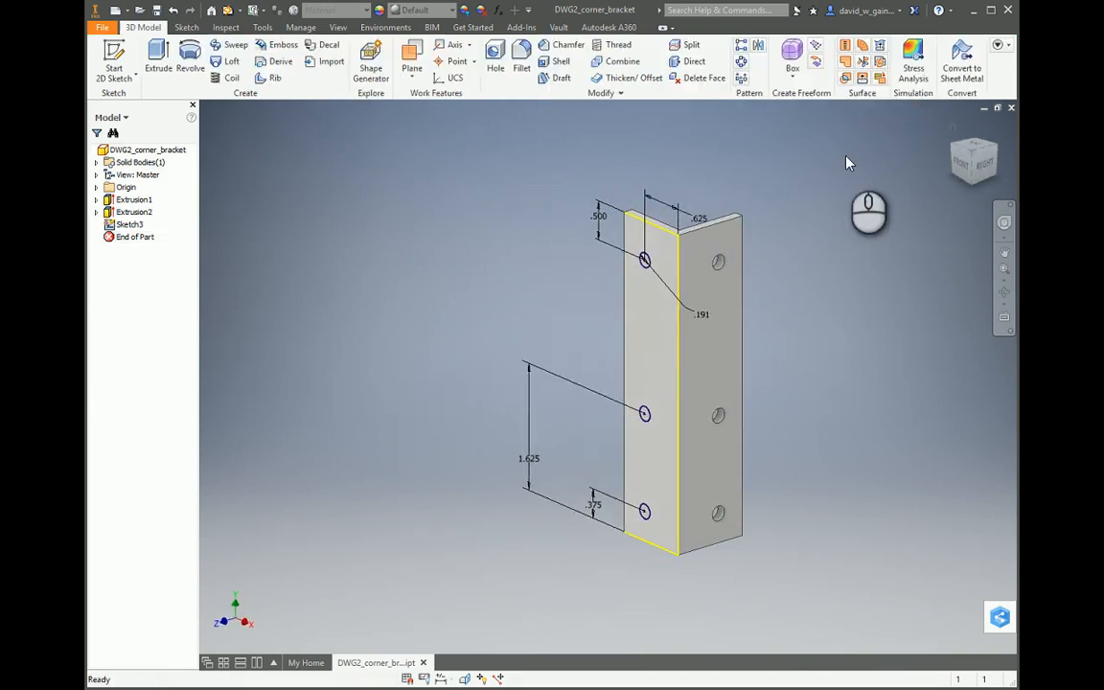
Step: Extrude the three circles as a cut through the leg, using a distance of 4.09 in directed into the body
left_click(159, 59)
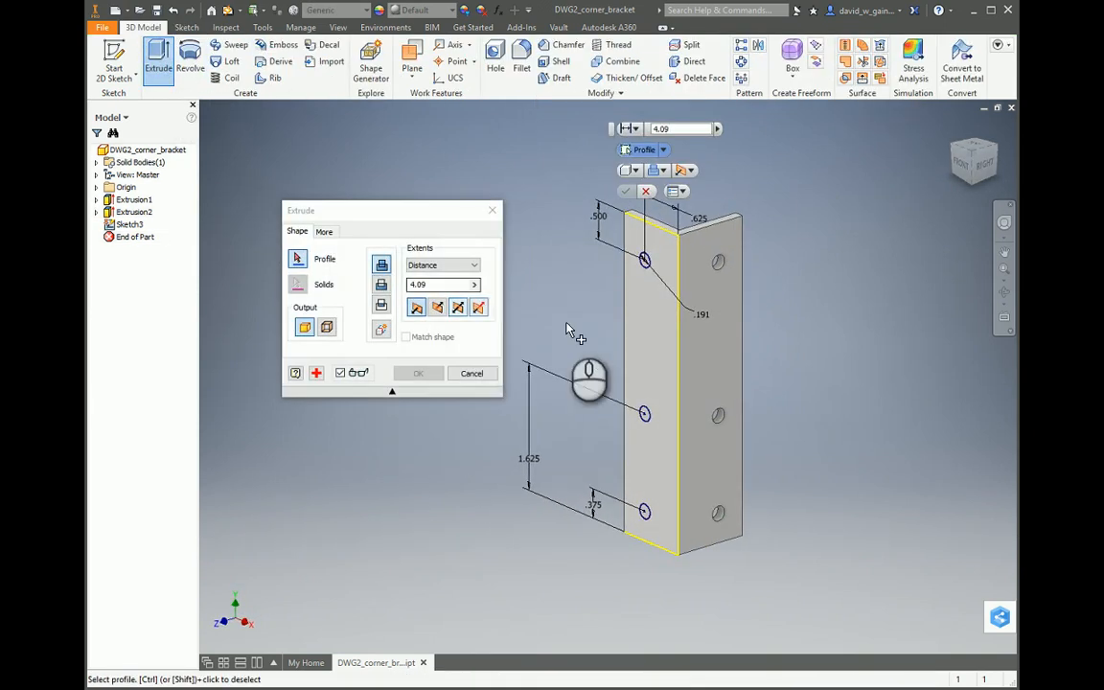
scroll(656, 276, "up", 3)
left_click(643, 264)
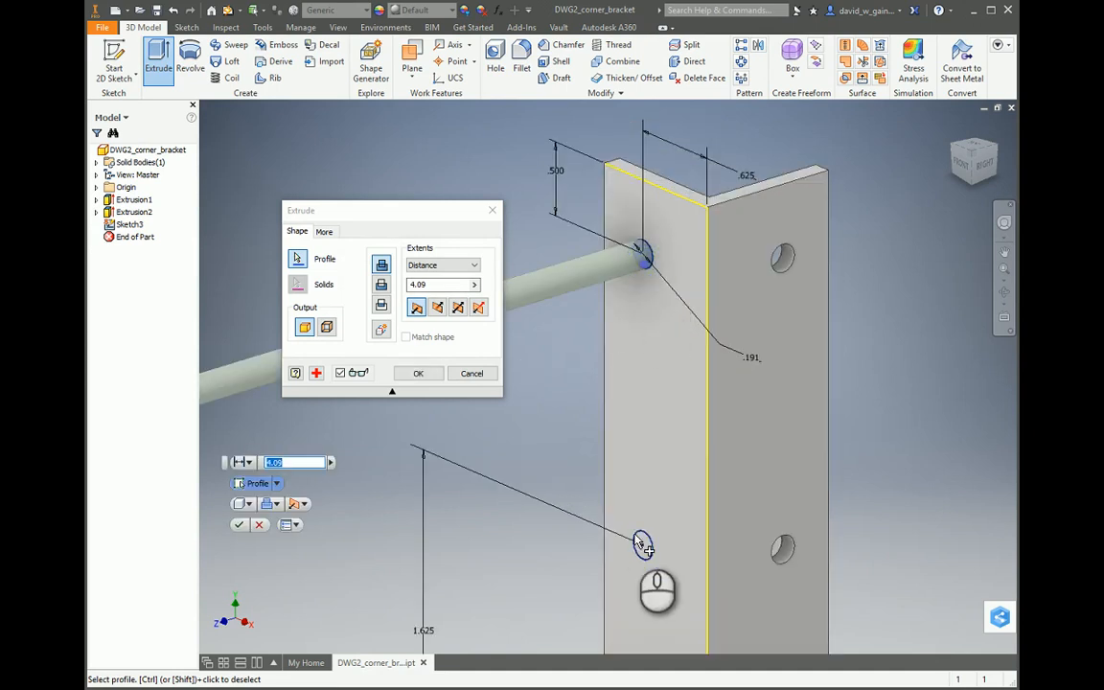
left_click(643, 543)
scroll(644, 546, "up", 5)
scroll(648, 556, "down", 5)
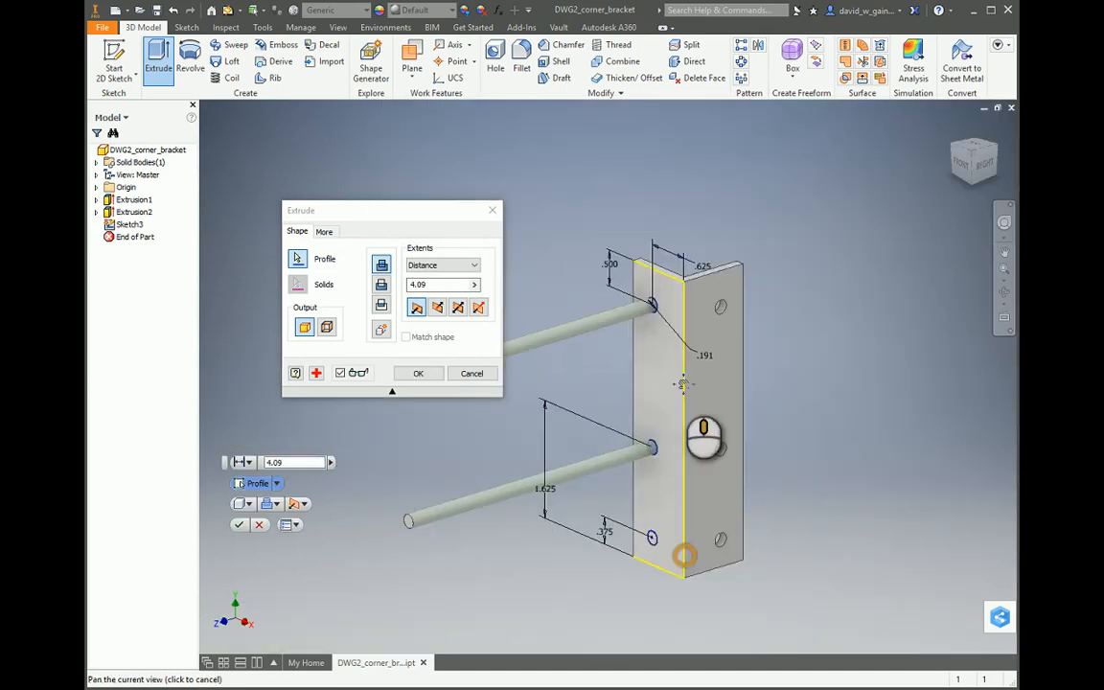
scroll(686, 336, "up", 4)
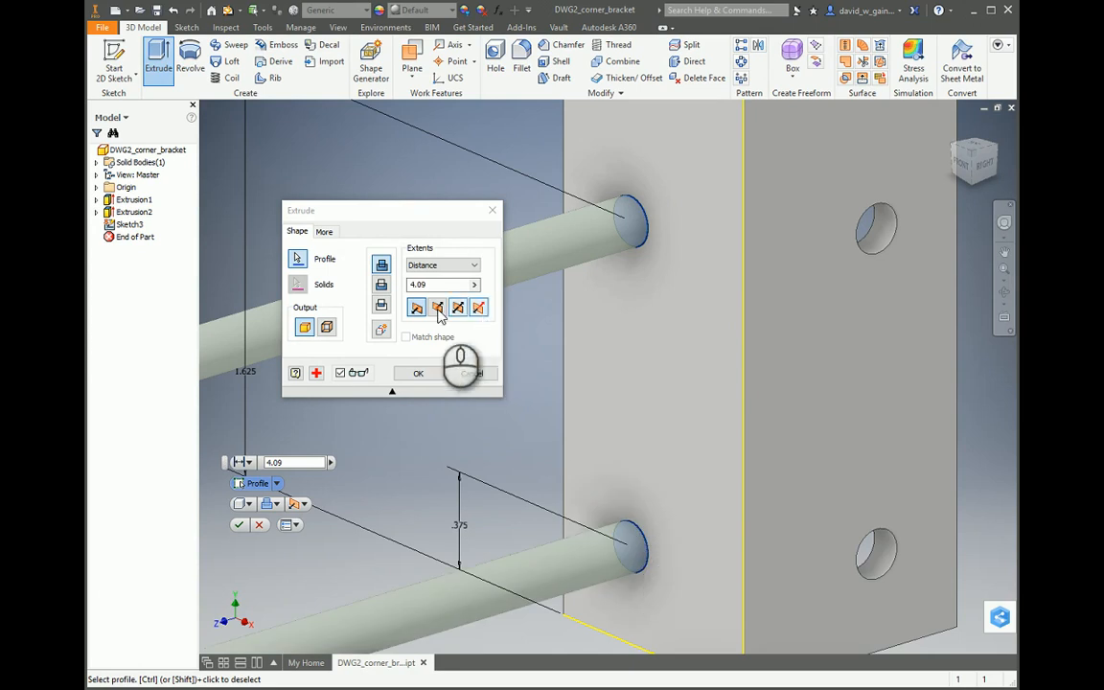
left_click(381, 285)
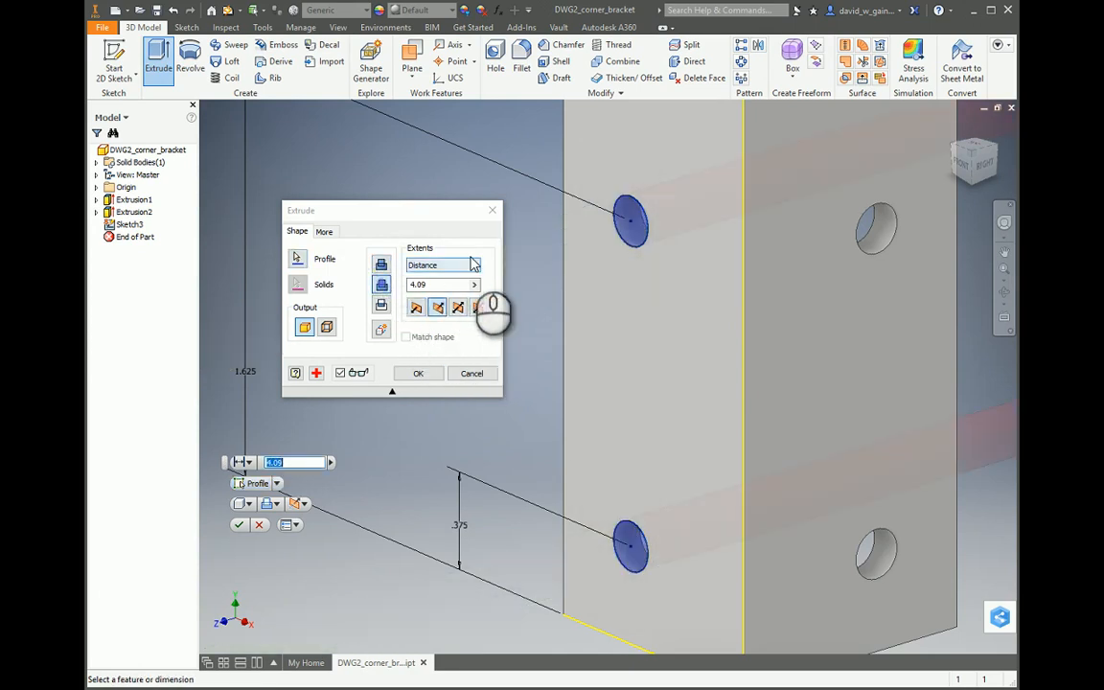
left_click(437, 308)
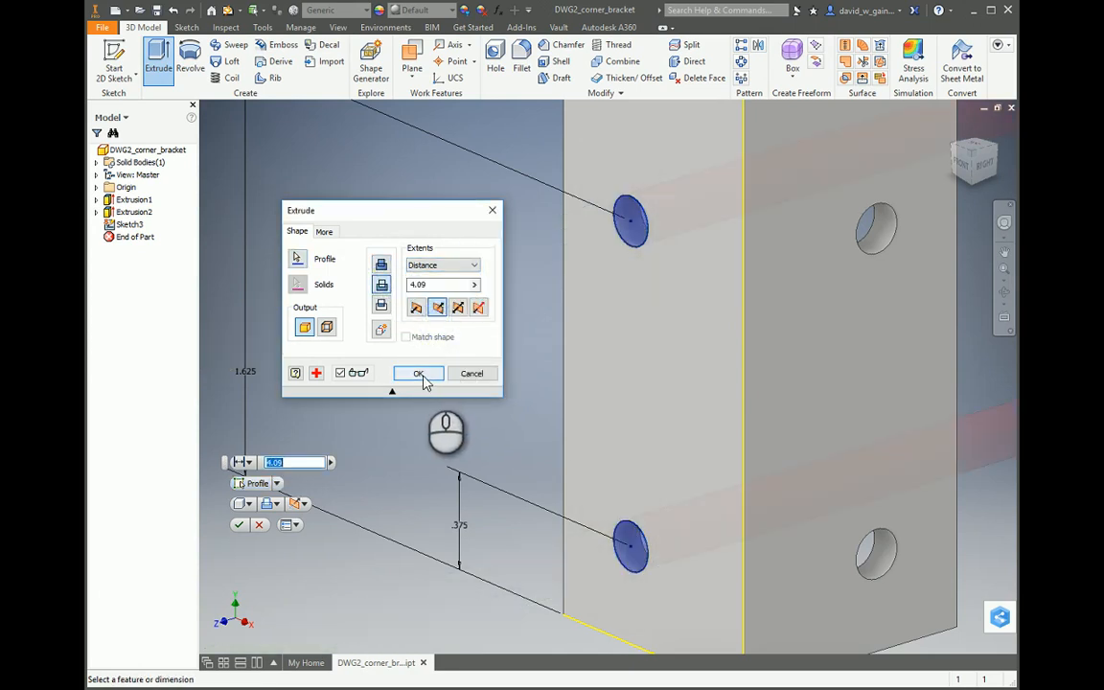
left_click(419, 373)
scroll(537, 374, "down", 5)
middle_click_drag(553, 408, 496, 374, "shift")
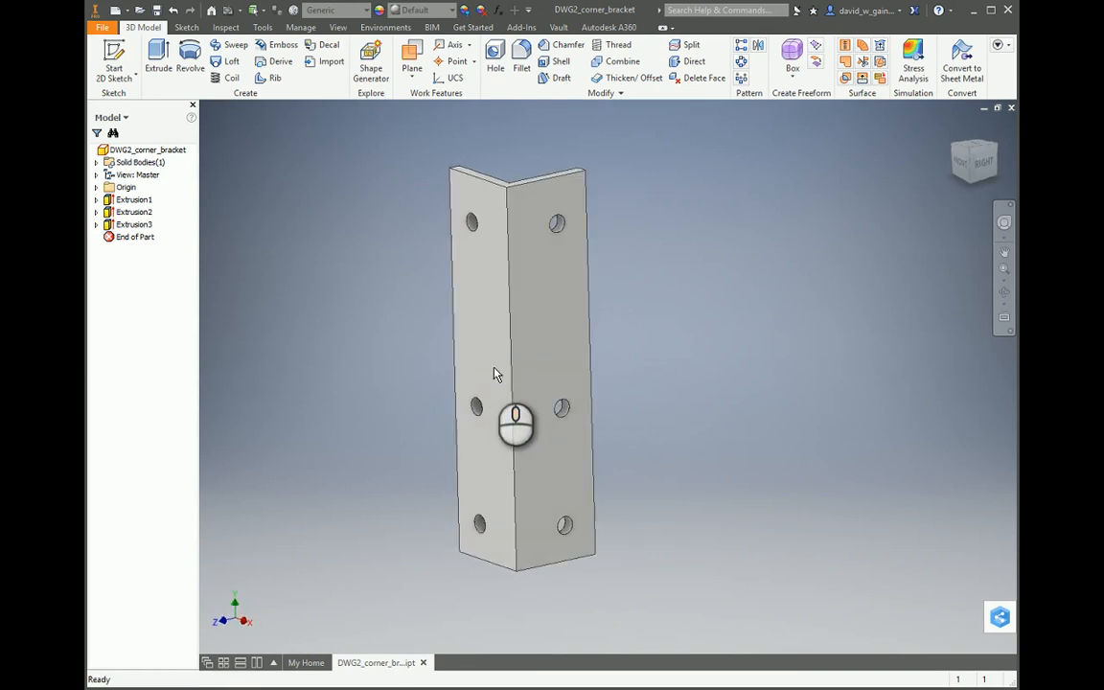
Step: Assign an Aluminum 60-series material from the Inventor Material Library to the bracket
mouse_move(517, 395)
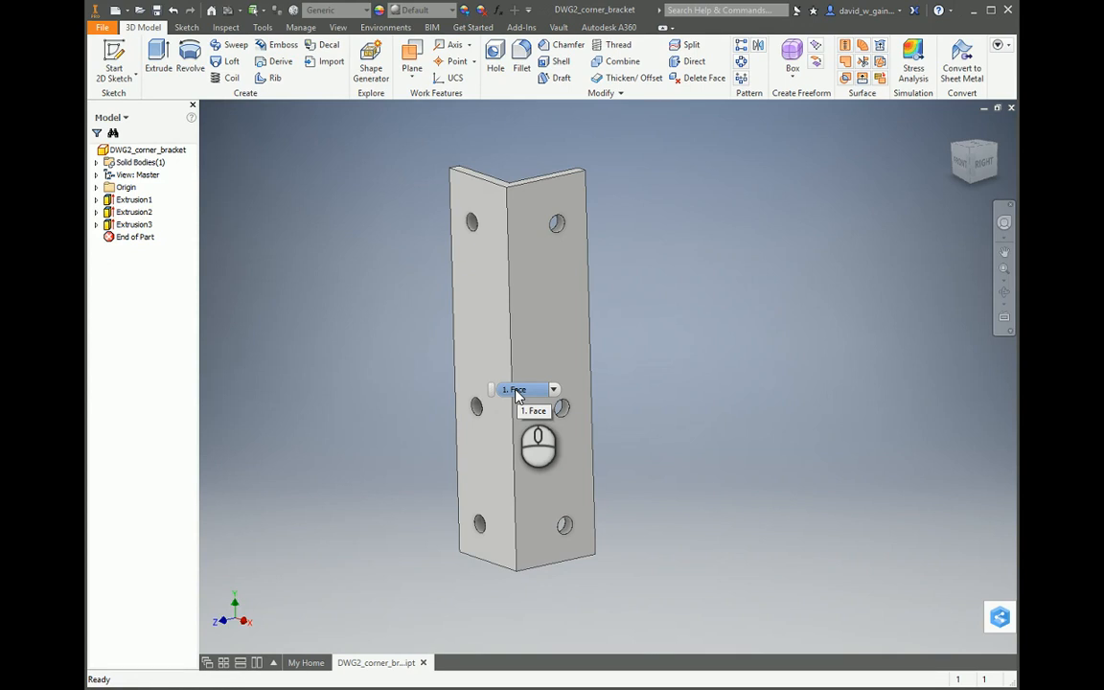
left_click(365, 12)
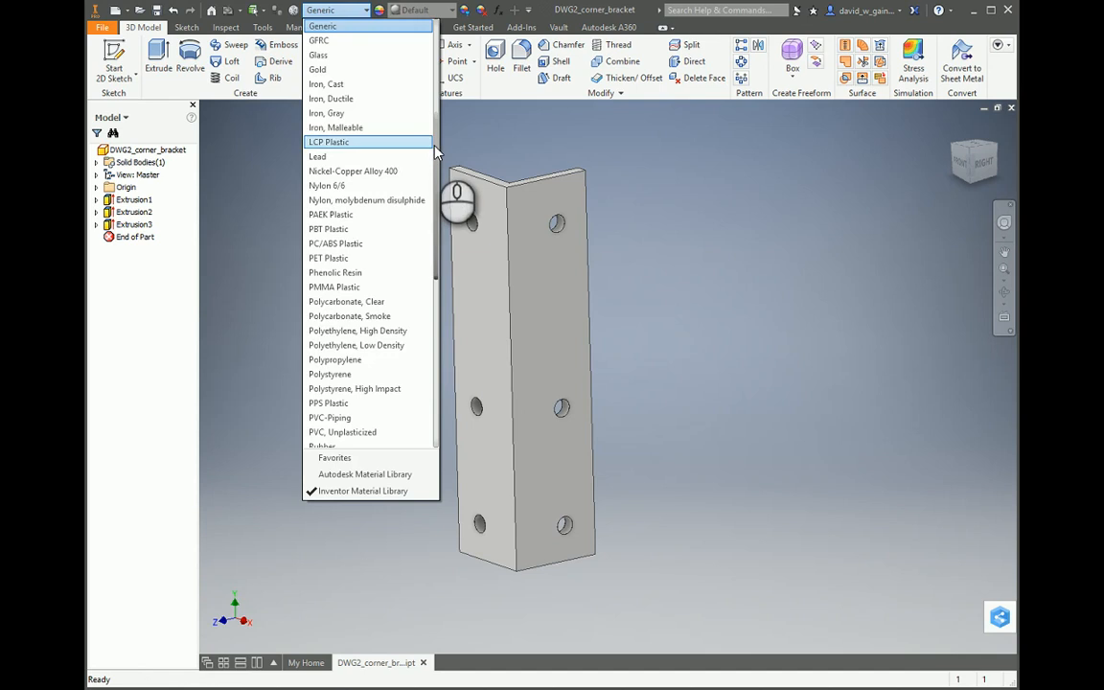
left_click_drag(436, 148, 452, 46)
left_click(366, 73)
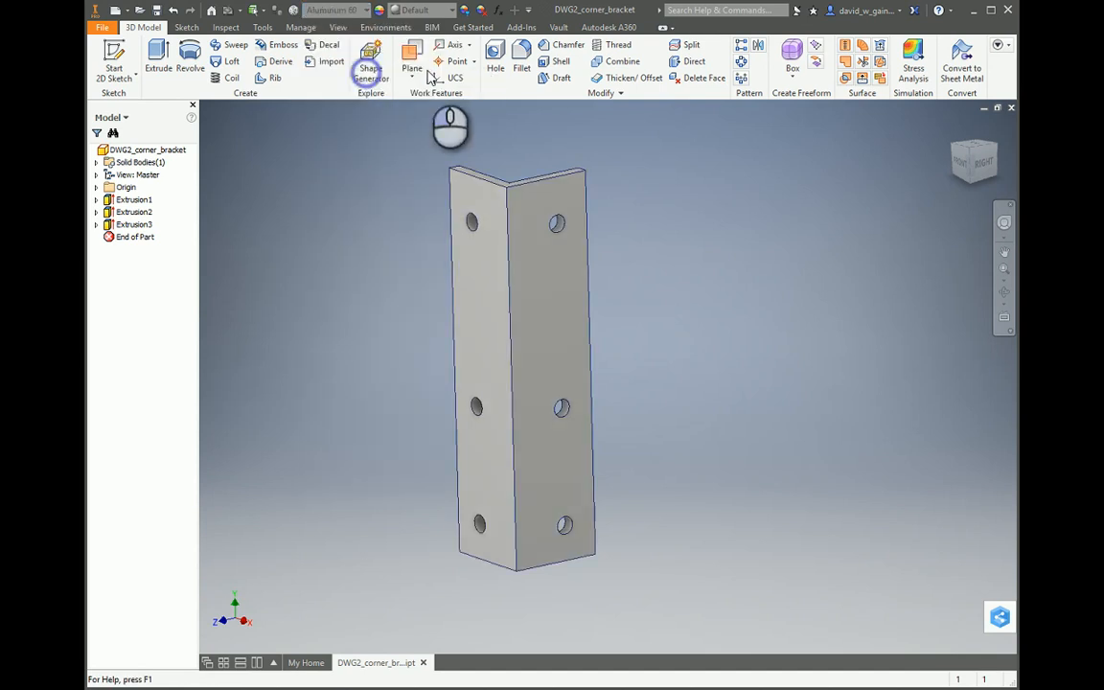
mouse_move(673, 293)
middle_mouse_down("shift")
mouse_move(679, 308)
mouse_move(658, 301)
mouse_move(682, 279)
mouse_move(677, 306)
middle_mouse_up("shift")
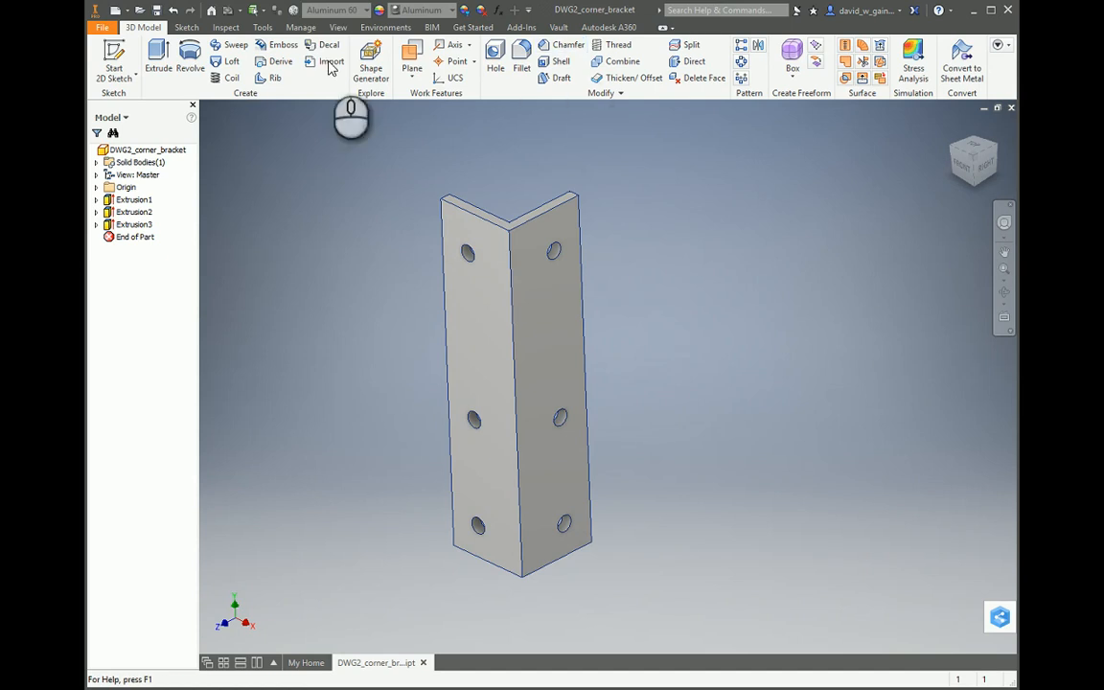
Step: Save the part and check DWG2_corner_bracket.ipt into the vault's 2017/Training folder without a comment
left_click(157, 12)
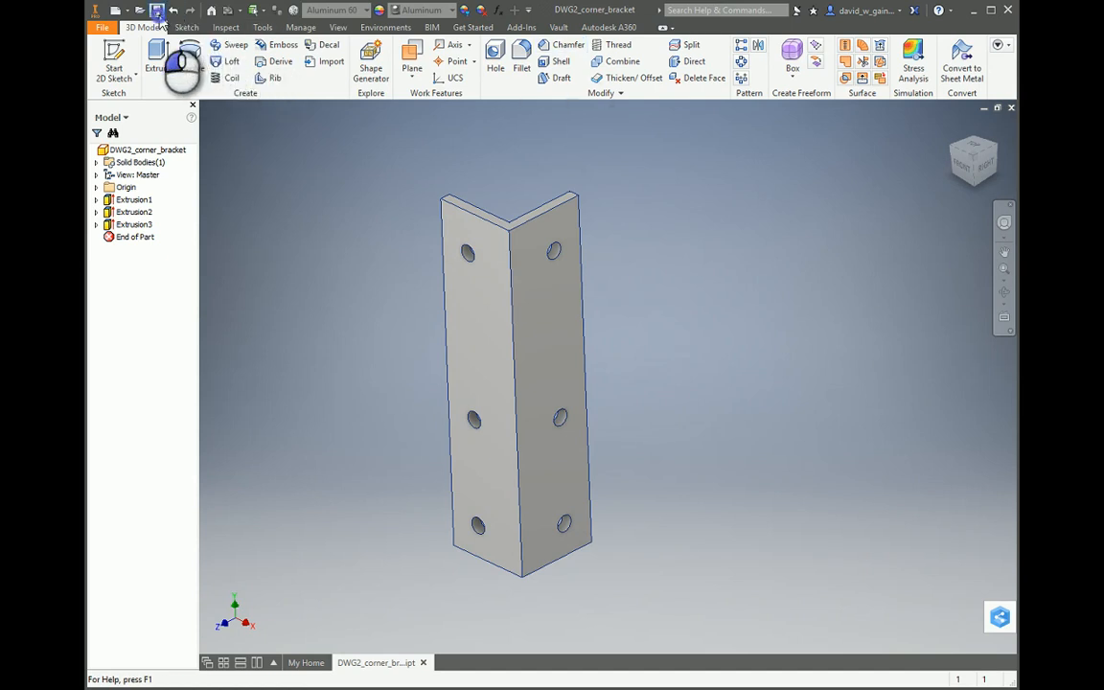
left_click(558, 27)
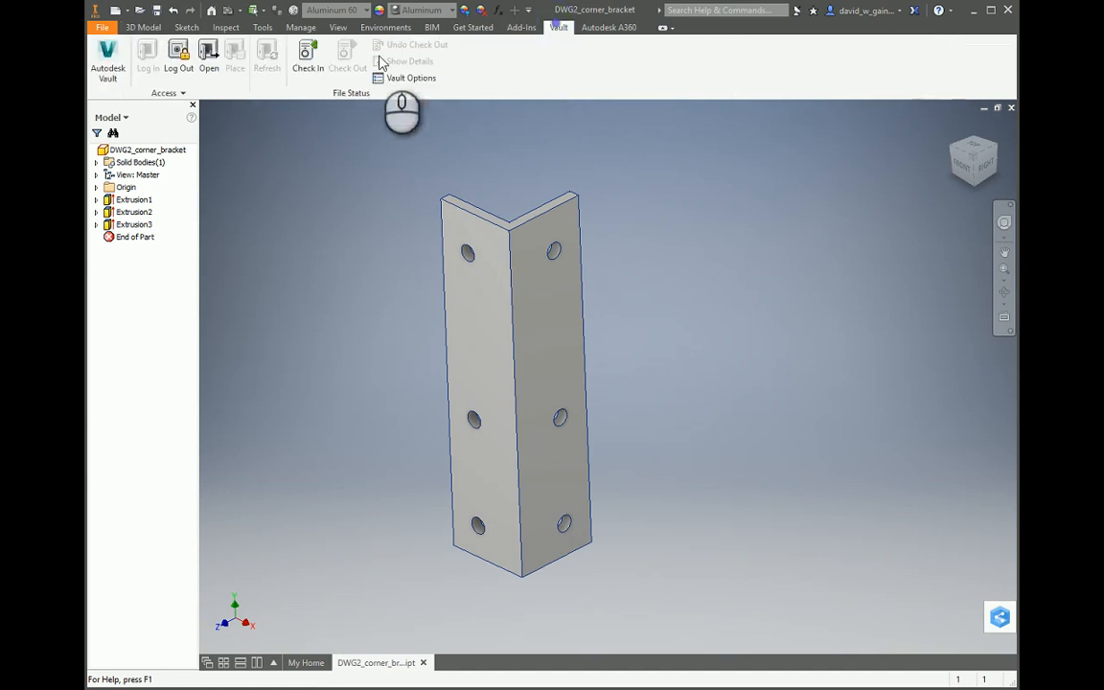
left_click(306, 56)
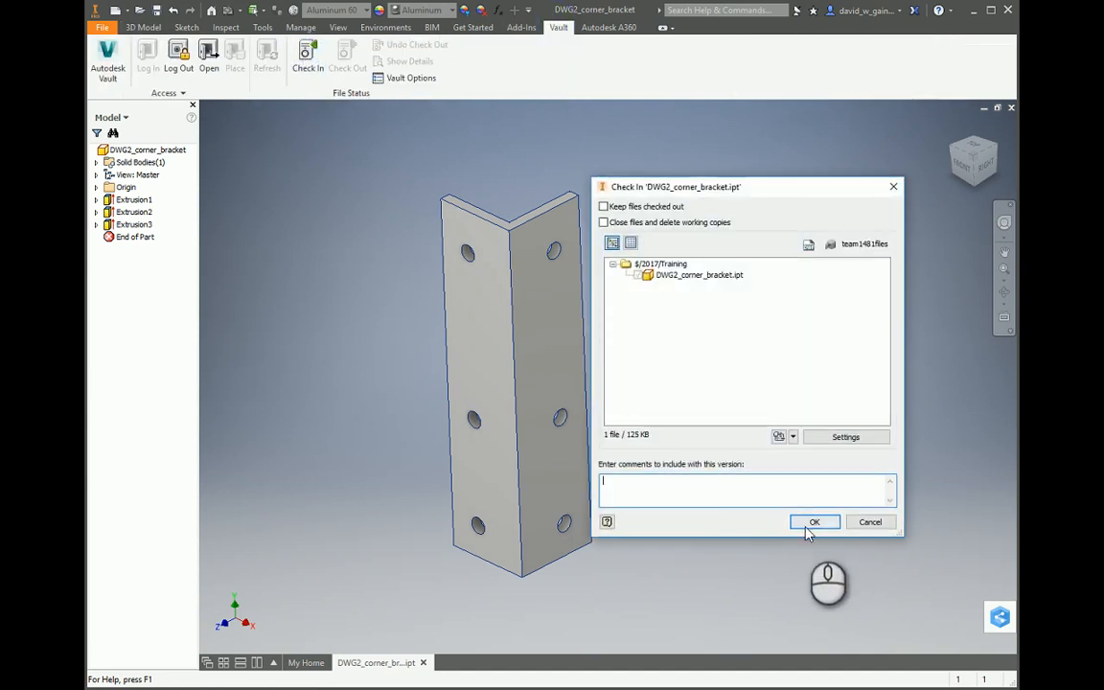
left_click(811, 523)
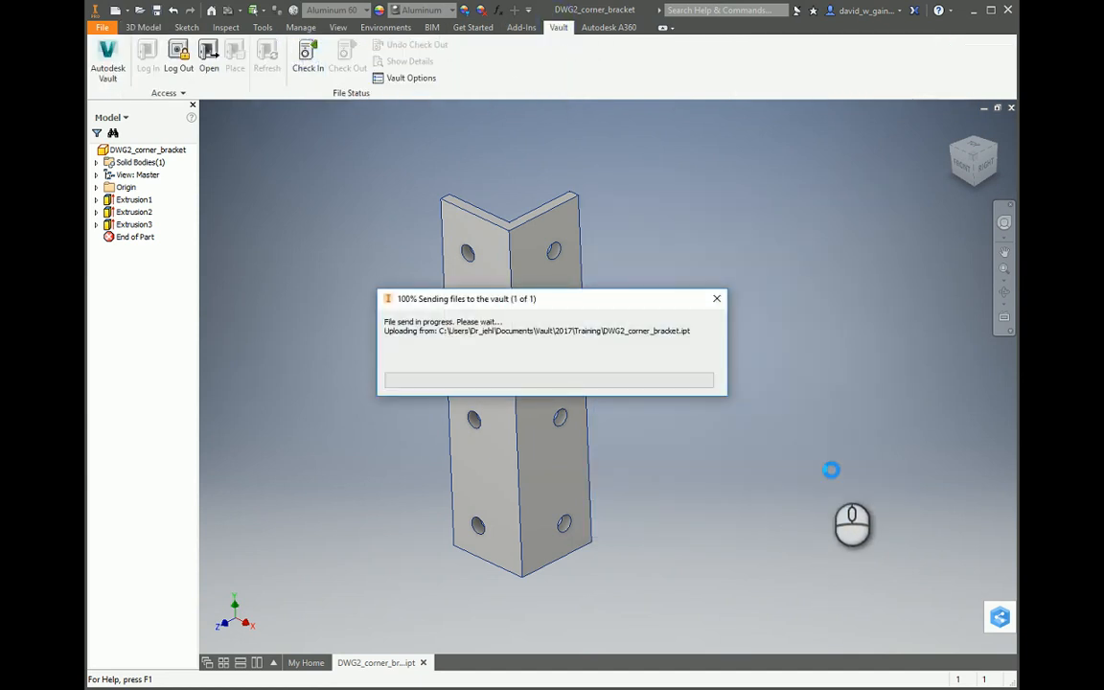